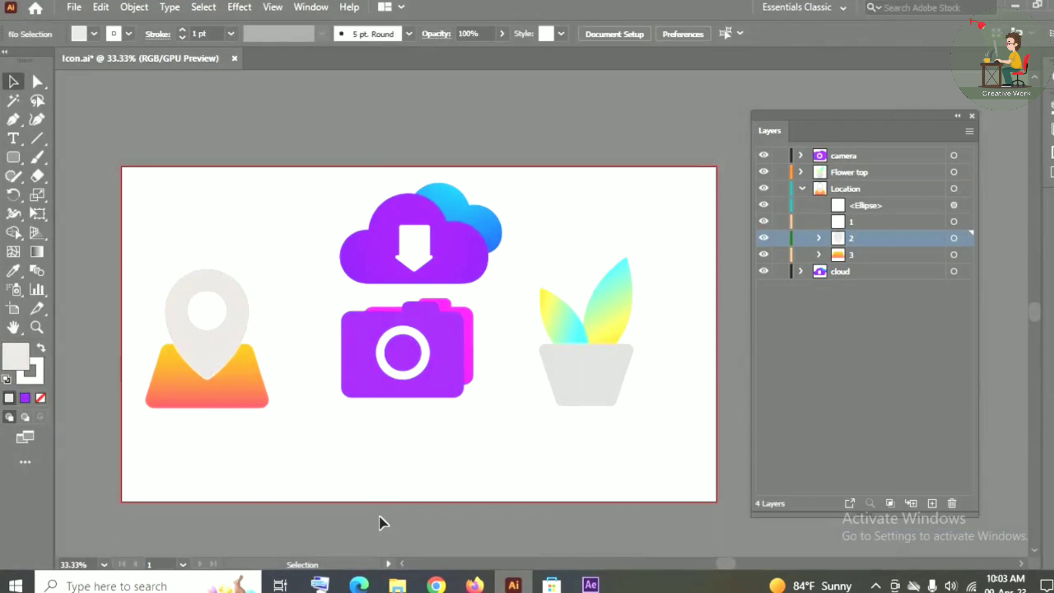
- Copy the orange gradient trapezoid of the location icon, sublayer 3 of the Location layer
click(242, 405)
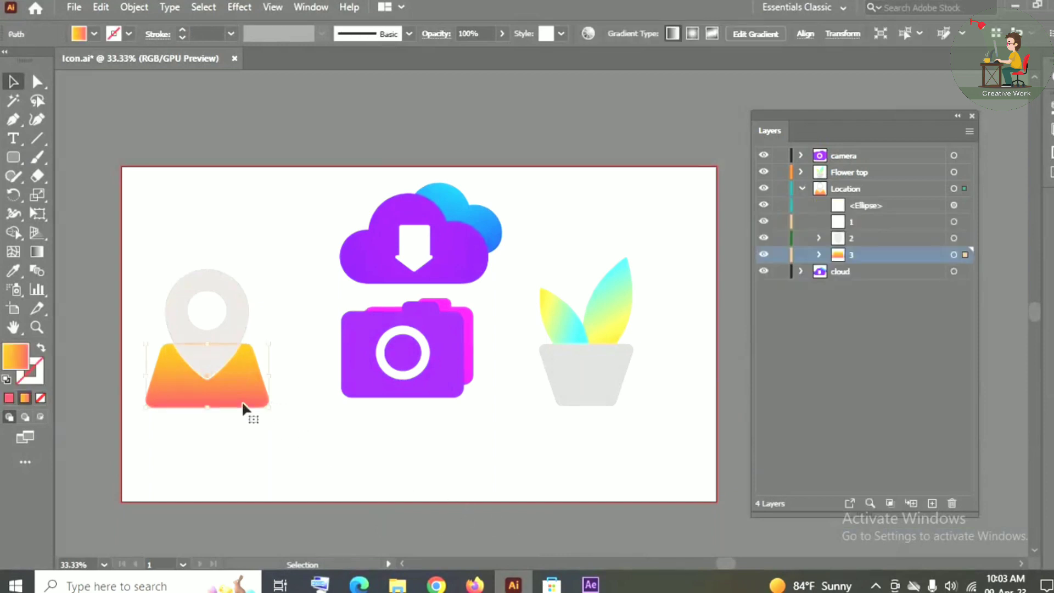
click(761, 256)
click(762, 255)
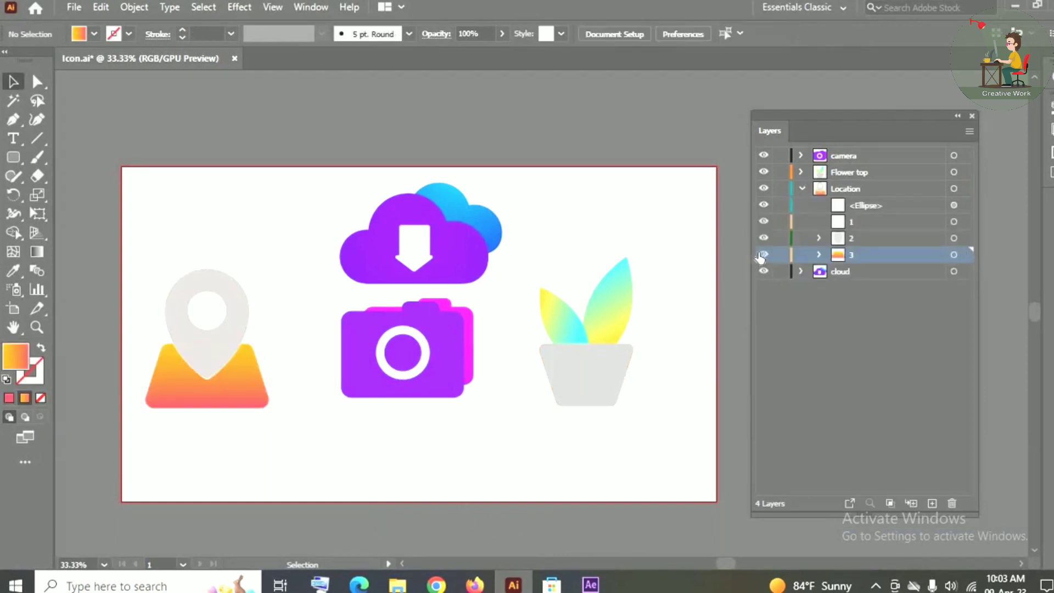
click(955, 254)
click(100, 7)
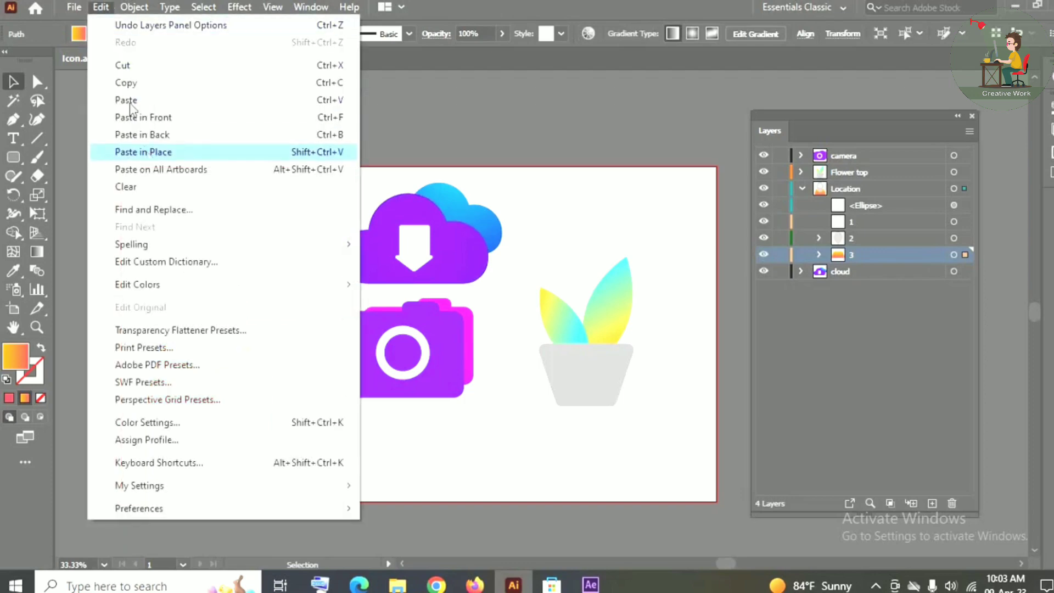
click(126, 84)
- Switch to After Effects and paste the copied trapezoid path into Shape Layer 1
click(590, 585)
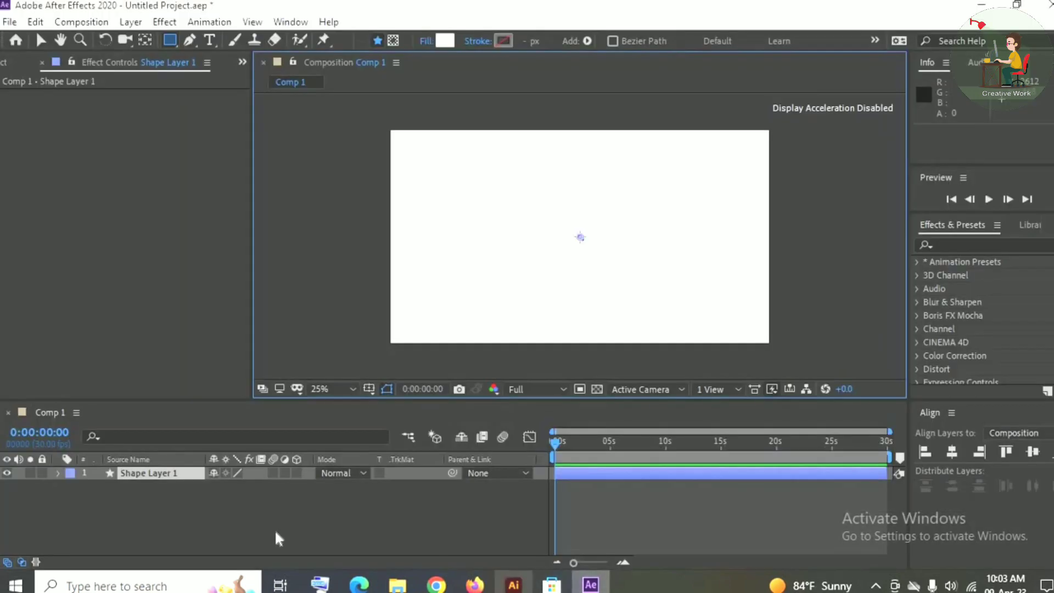
click(170, 473)
click(34, 22)
click(63, 183)
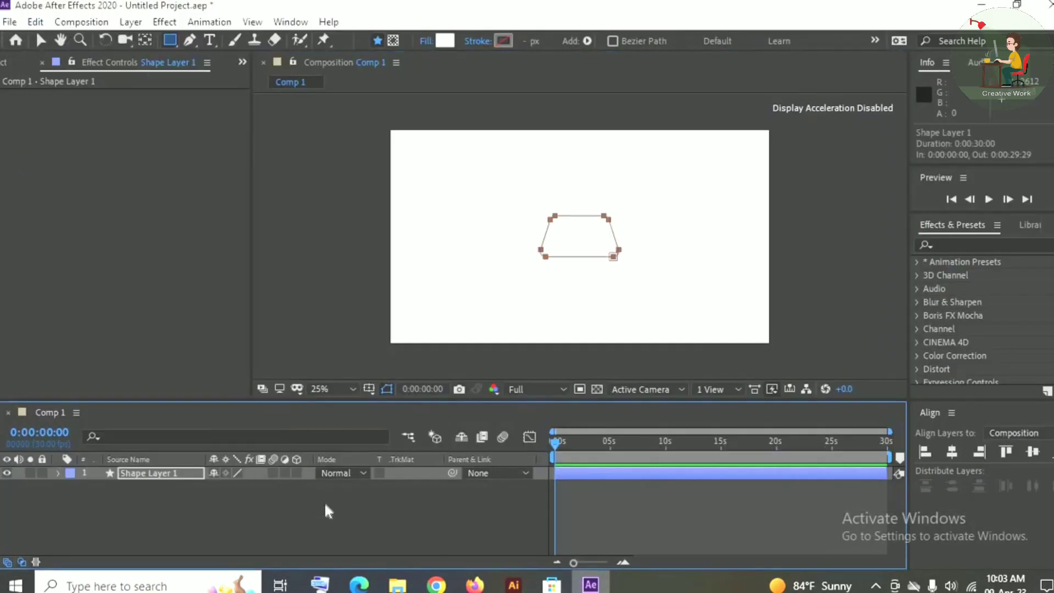
- Find the Fill effect, apply it to Shape Layer 1 and enable All Masks
click(944, 247)
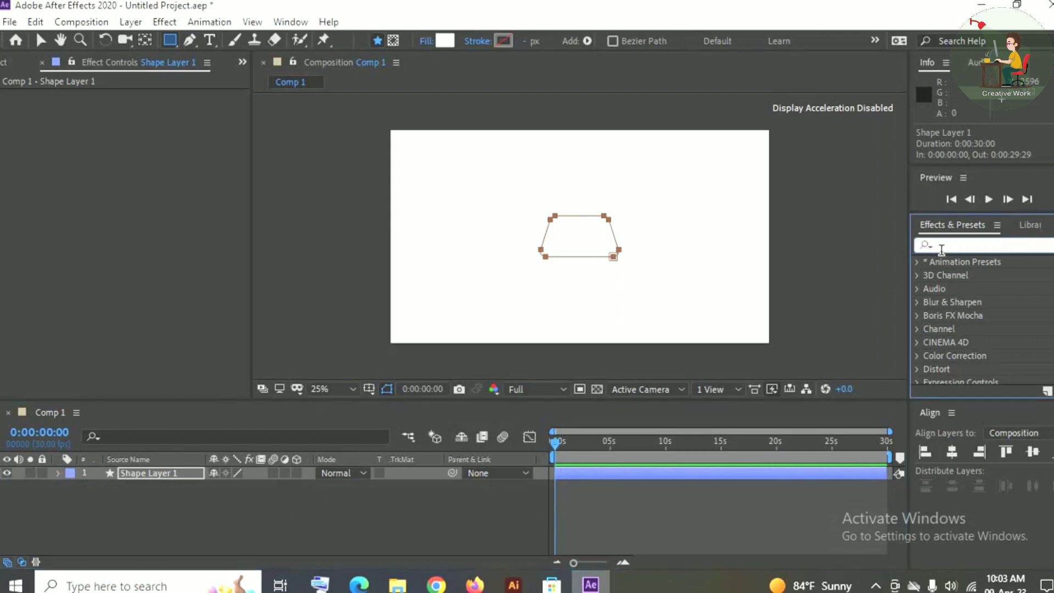
text(fill)
double_click(972, 342)
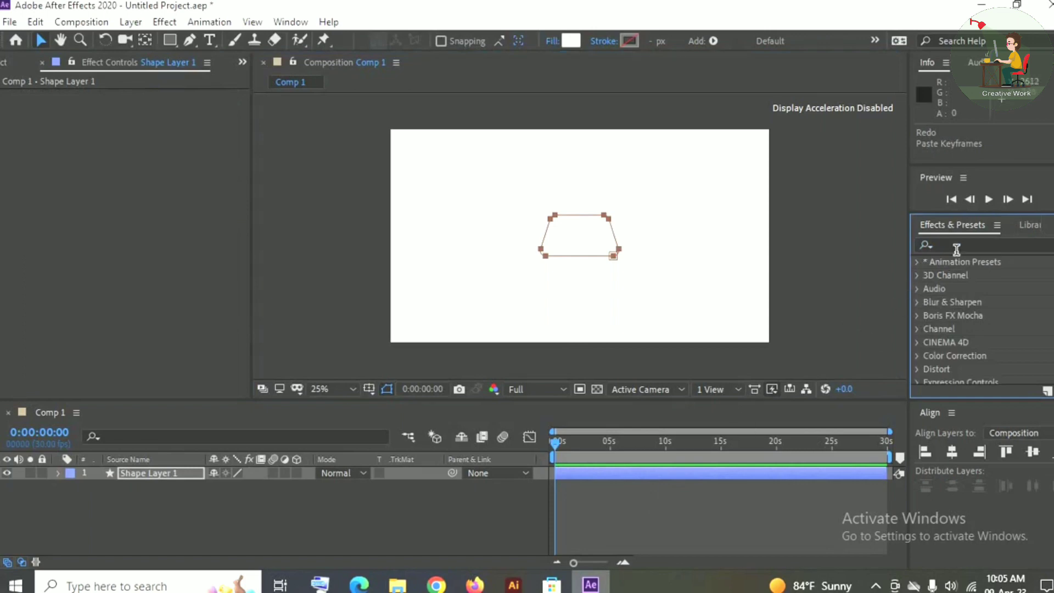
click(957, 247)
text(fill)
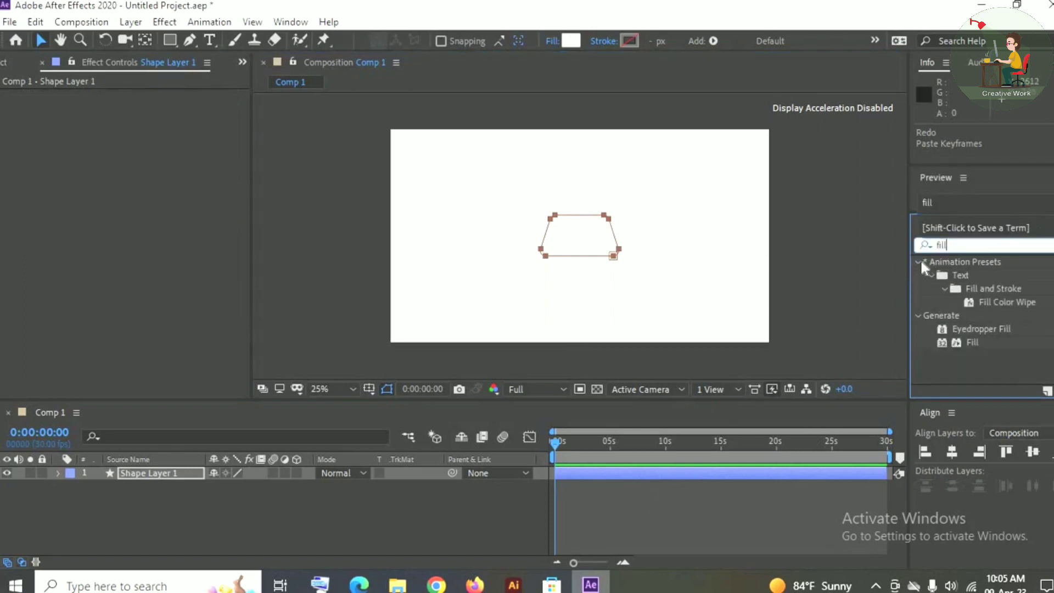
double_click(971, 342)
click(141, 122)
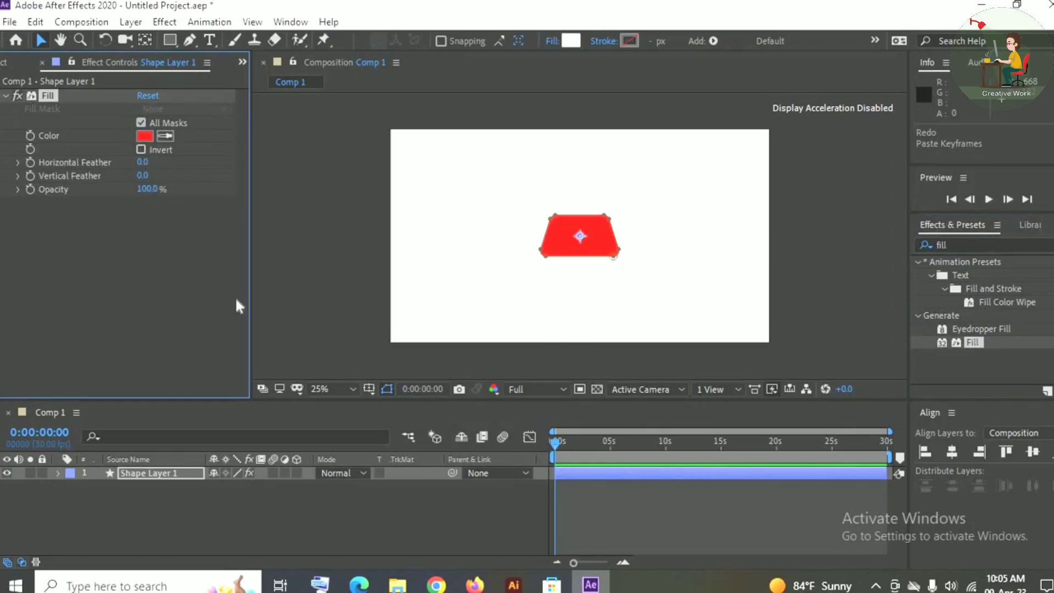
- Search the effects for "ramp" and apply Gradient Ramp to Shape Layer 1
click(1051, 245)
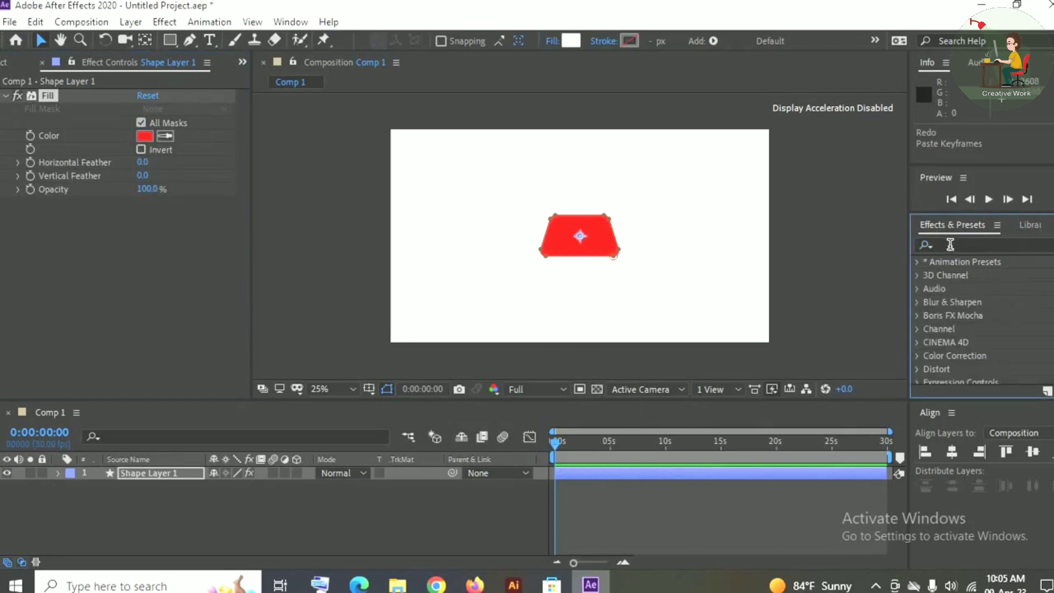
click(949, 243)
text(ramp)
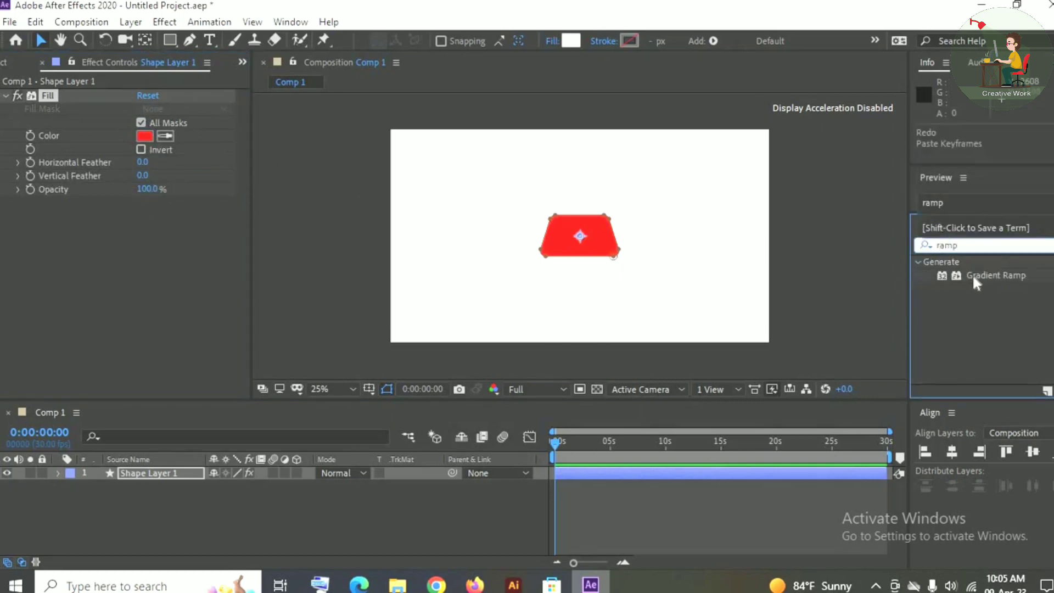
double_click(973, 273)
- Place the ramp's start at the middle of the trapezoid's top edge (960, 436) and its end at the bottom edge (958, 640)
scroll(574, 232, up, 2)
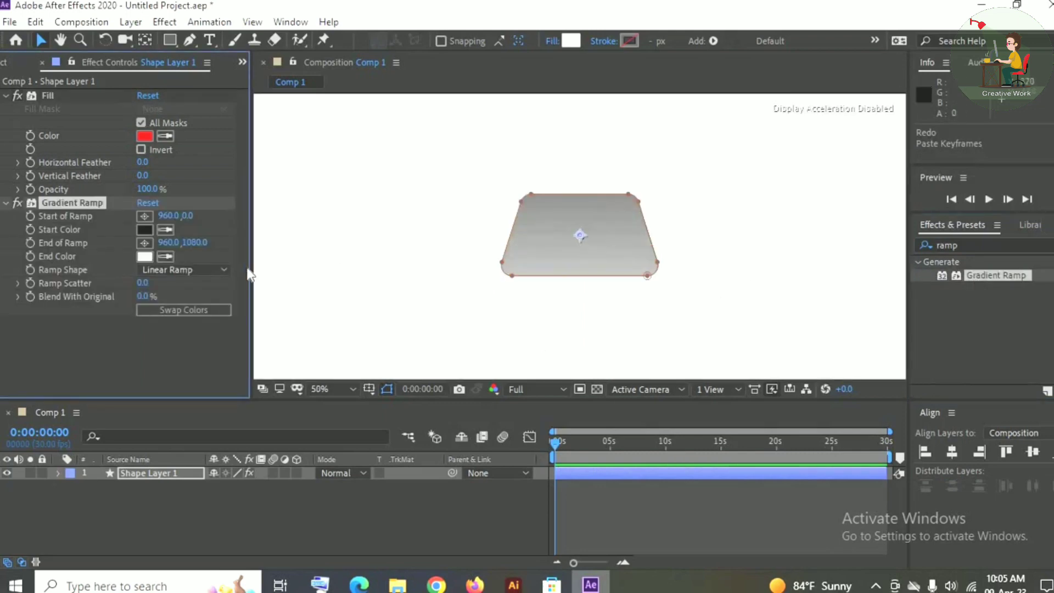
click(580, 195)
click(145, 243)
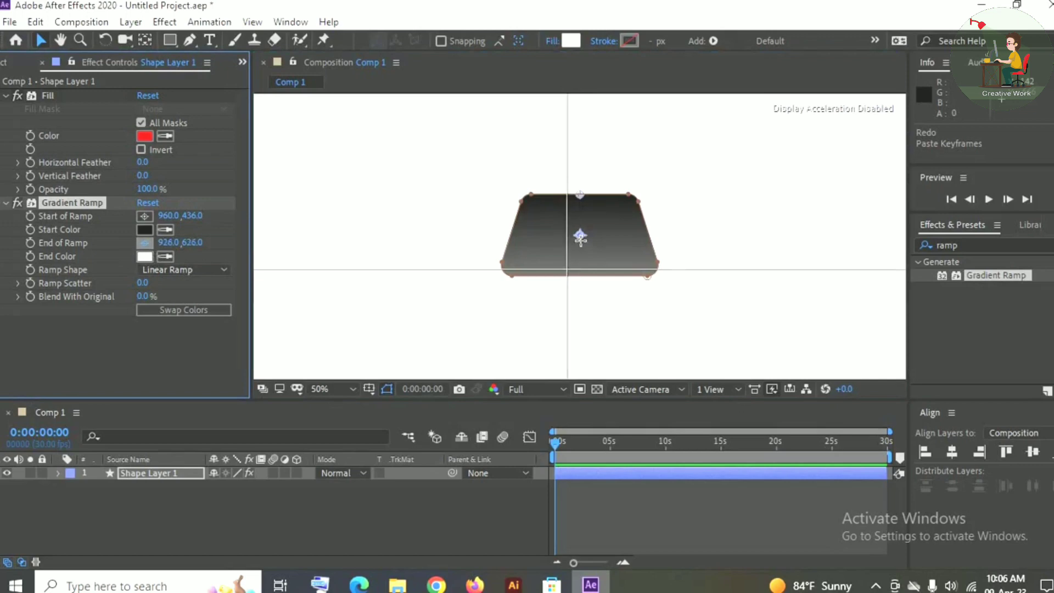
click(579, 275)
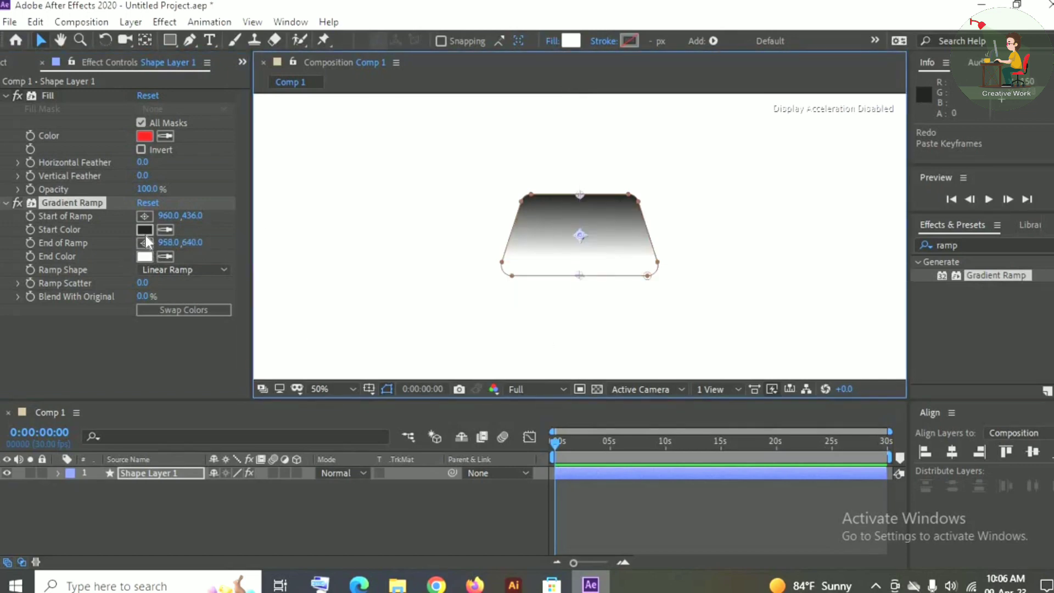
- Set the Gradient Ramp's start color to a bright yellowish orange
click(145, 230)
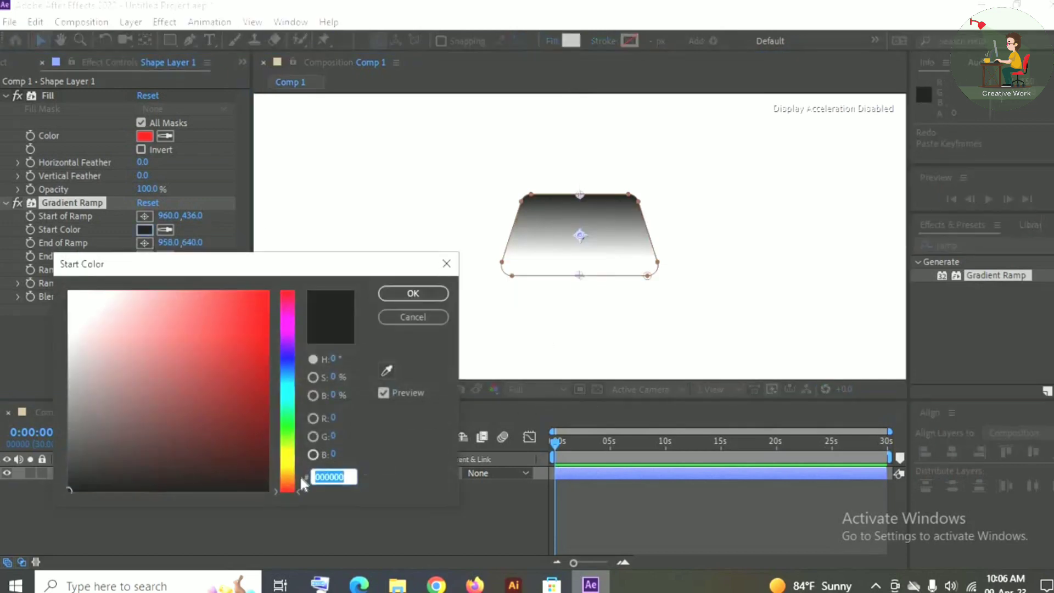
drag(299, 475, 291, 475)
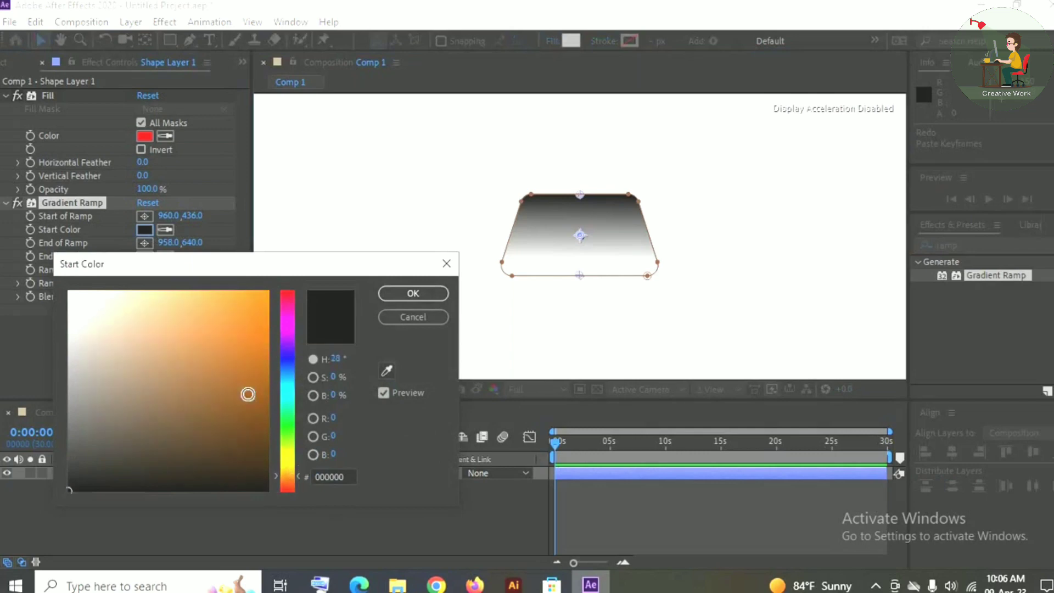
drag(248, 395, 292, 268)
click(413, 293)
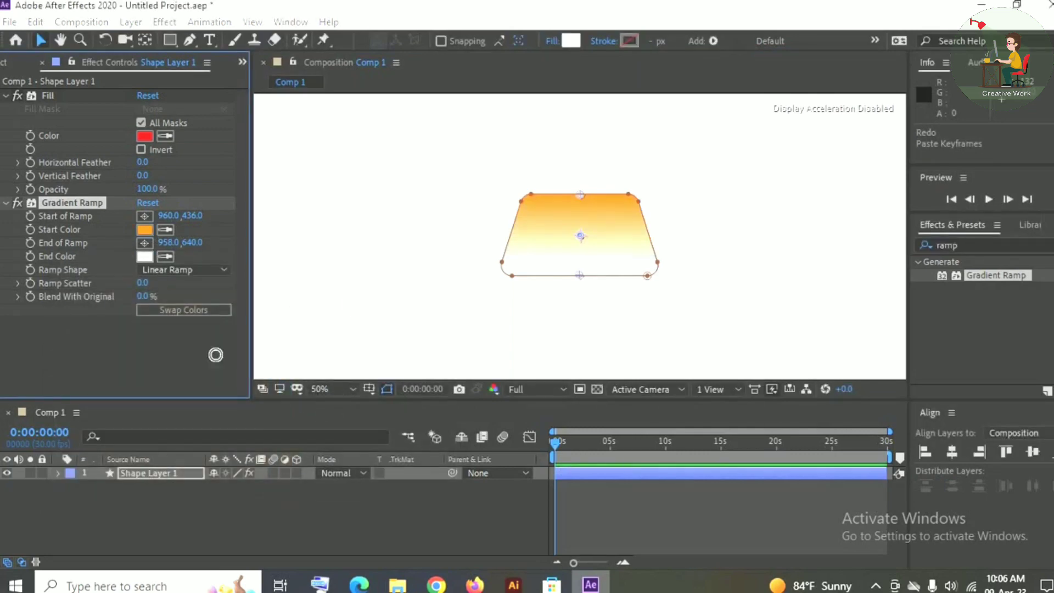
- Set the Gradient Ramp's end color to a deeper, redder orange
click(145, 257)
drag(297, 489, 298, 484)
mouse_move(254, 357)
mouse_down()
mouse_move(254, 378)
mouse_move(251, 332)
mouse_move(218, 367)
mouse_up()
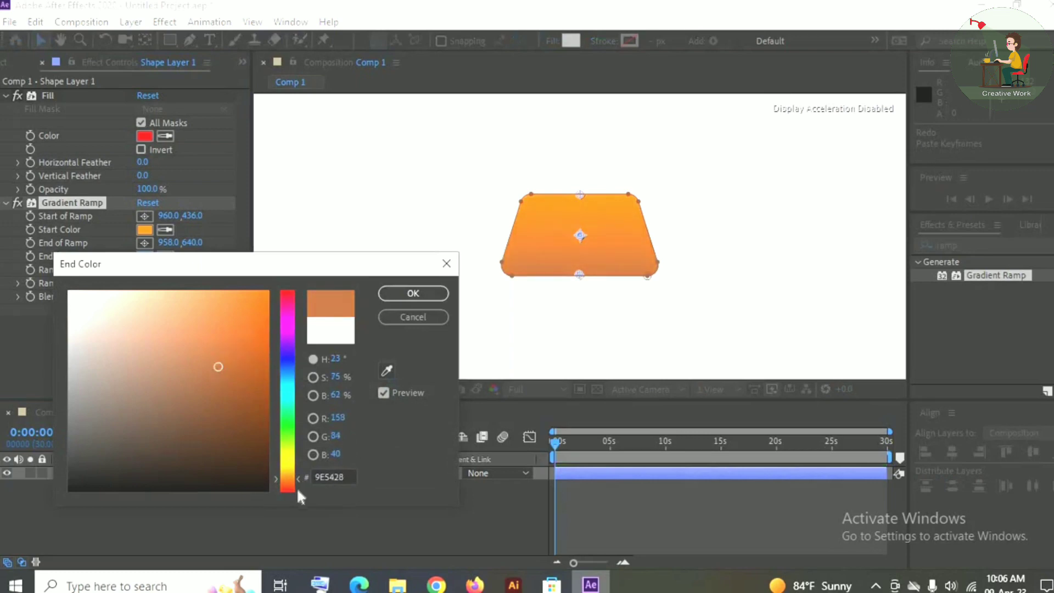
mouse_move(298, 490)
mouse_down()
mouse_move(291, 471)
mouse_move(292, 485)
mouse_up()
drag(250, 332, 256, 336)
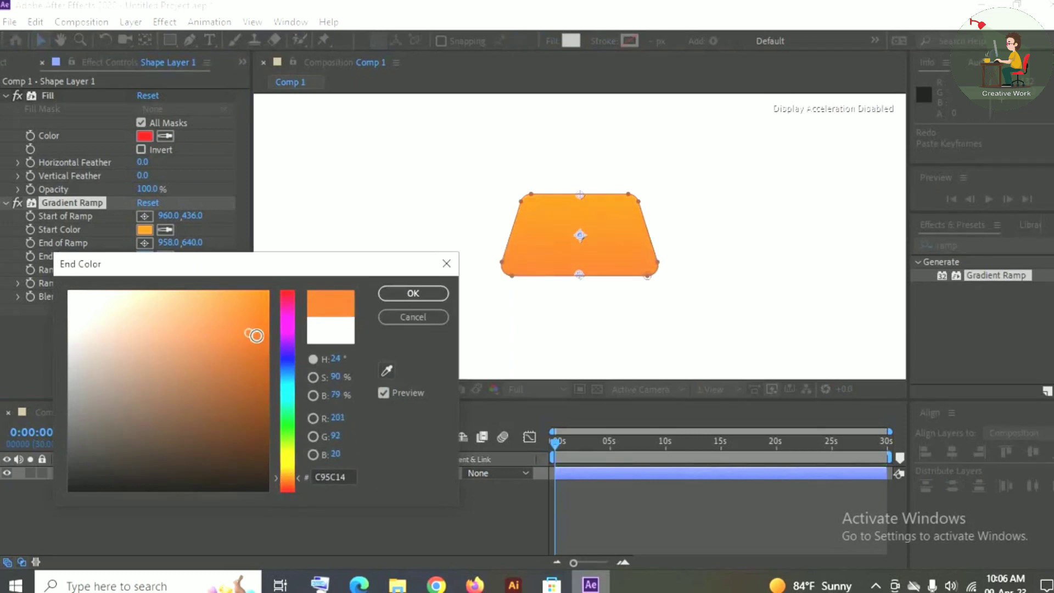
drag(292, 476, 292, 482)
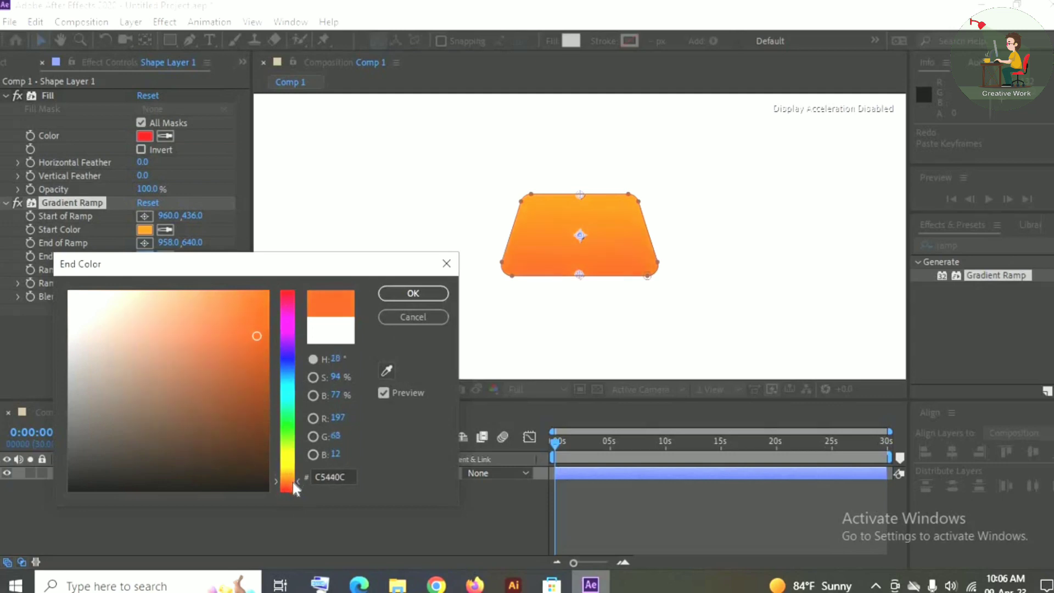
drag(268, 290, 260, 328)
click(413, 294)
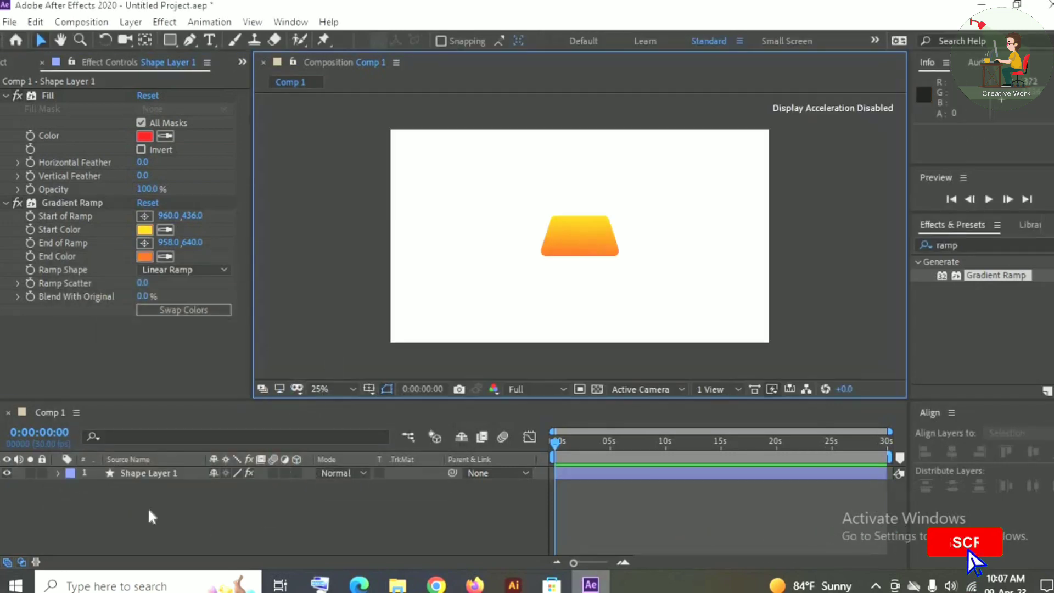
- Add a new, empty shape layer to Comp 1
right_click(251, 525)
mouse_move(297, 348)
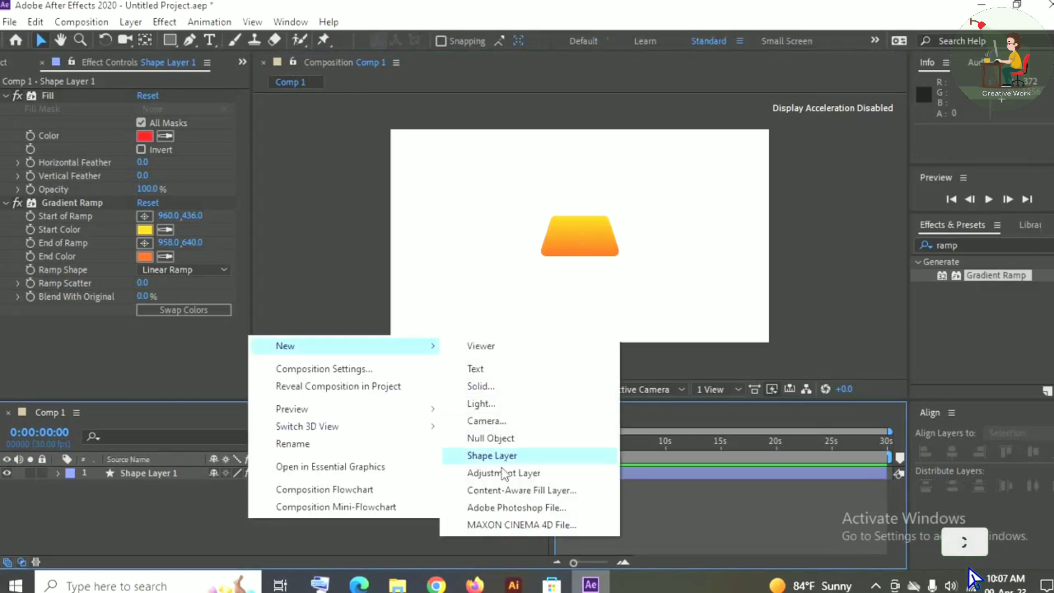
click(499, 453)
- Switch to Illustrator and copy the grey map pin shape, sublayer 2 of the Location layer
click(513, 585)
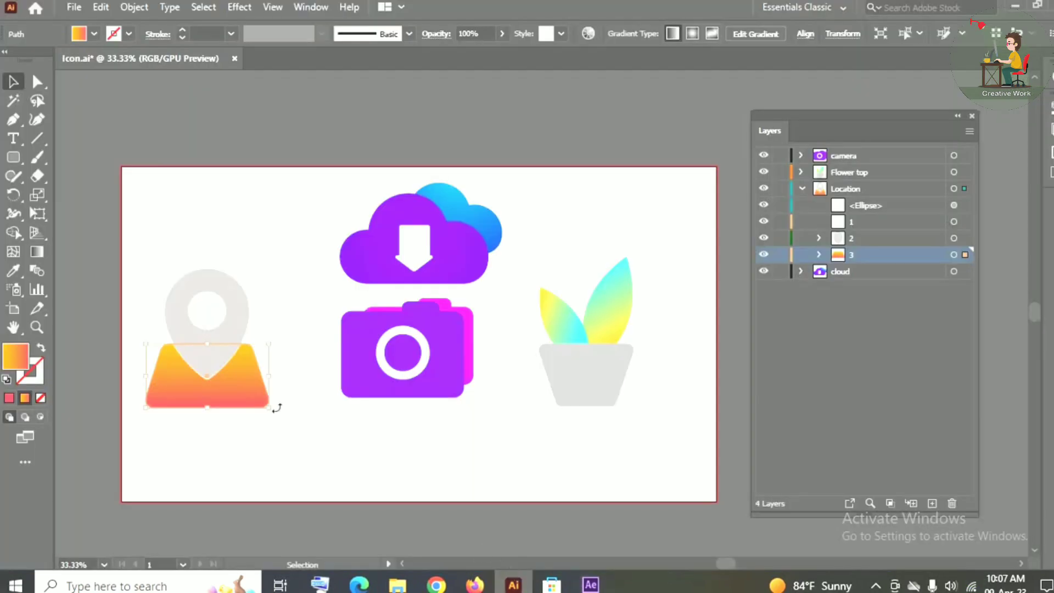
click(230, 353)
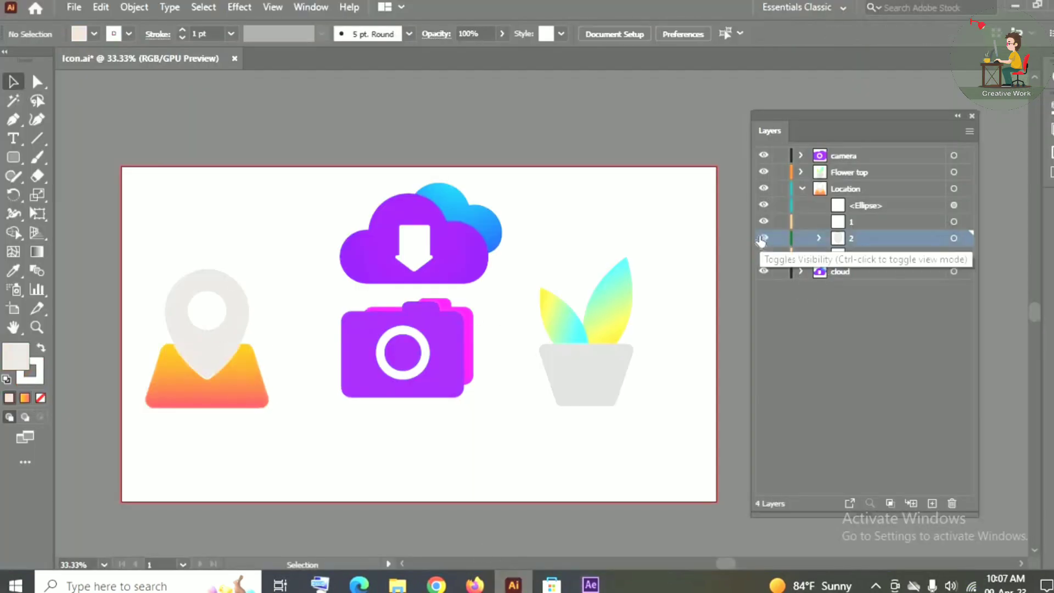
click(954, 238)
click(101, 7)
click(118, 82)
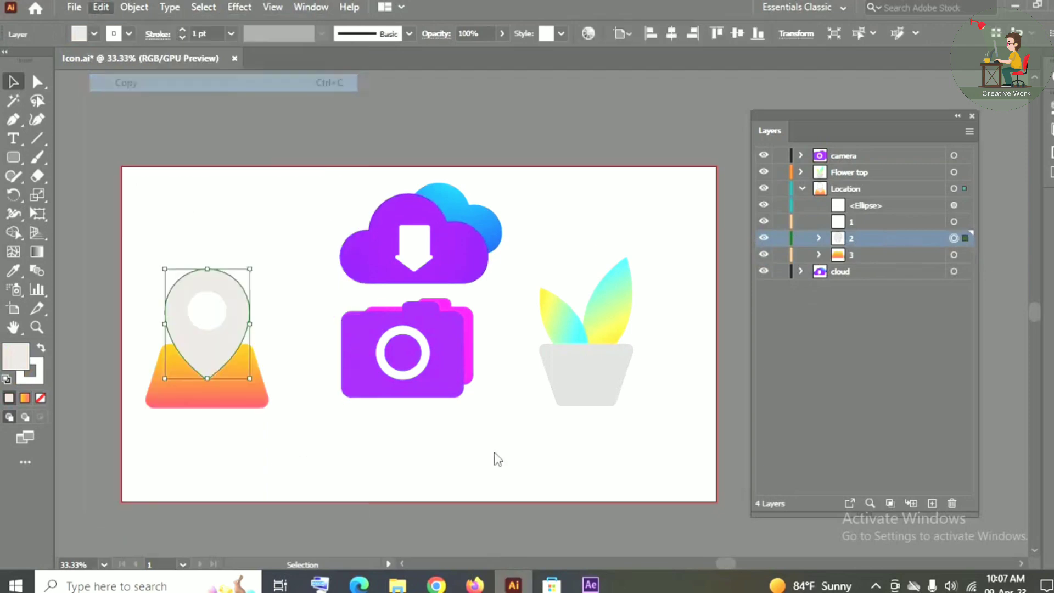
- Switch back to After Effects and paste the copied pin outline into Shape Layer 2
click(590, 585)
click(35, 22)
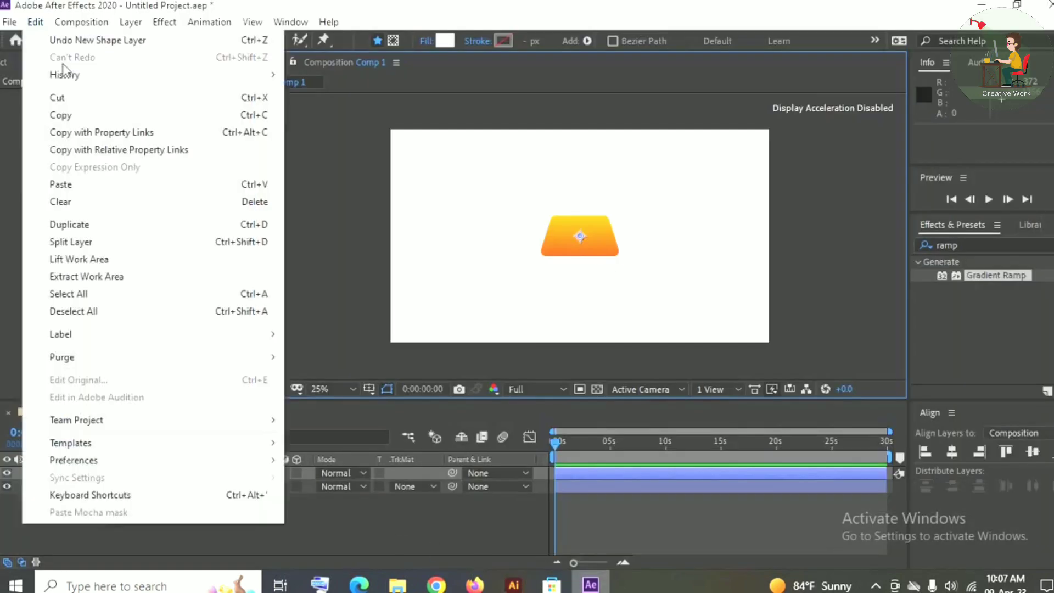
click(63, 183)
- Delete the surplus masks 1, 2, 4, 5 and 6 from Shape Layer 2, keeping only Mask 3
click(57, 473)
click(74, 500)
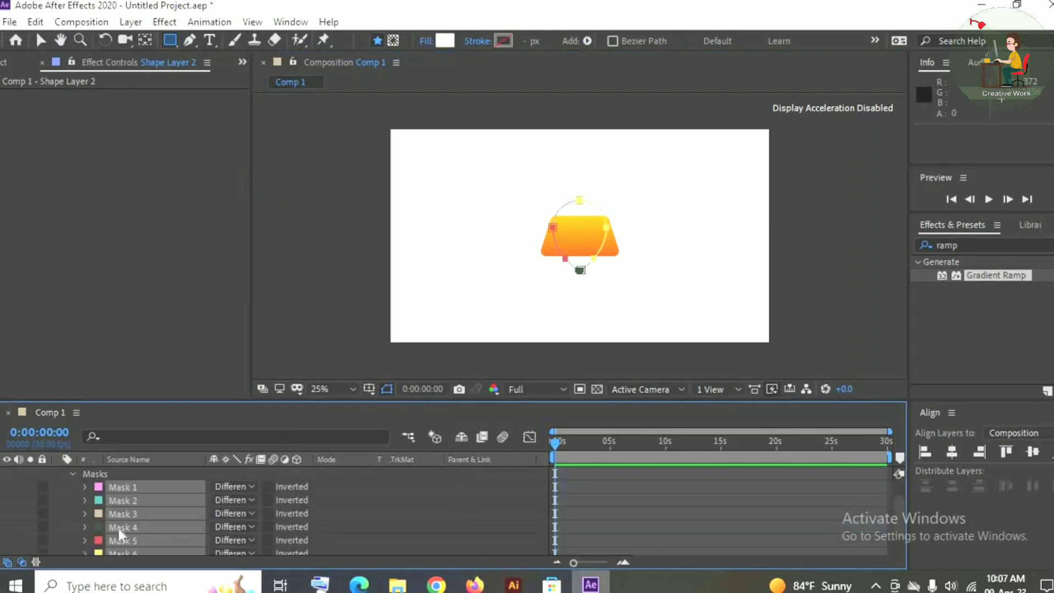
click(189, 490)
key(Delete)
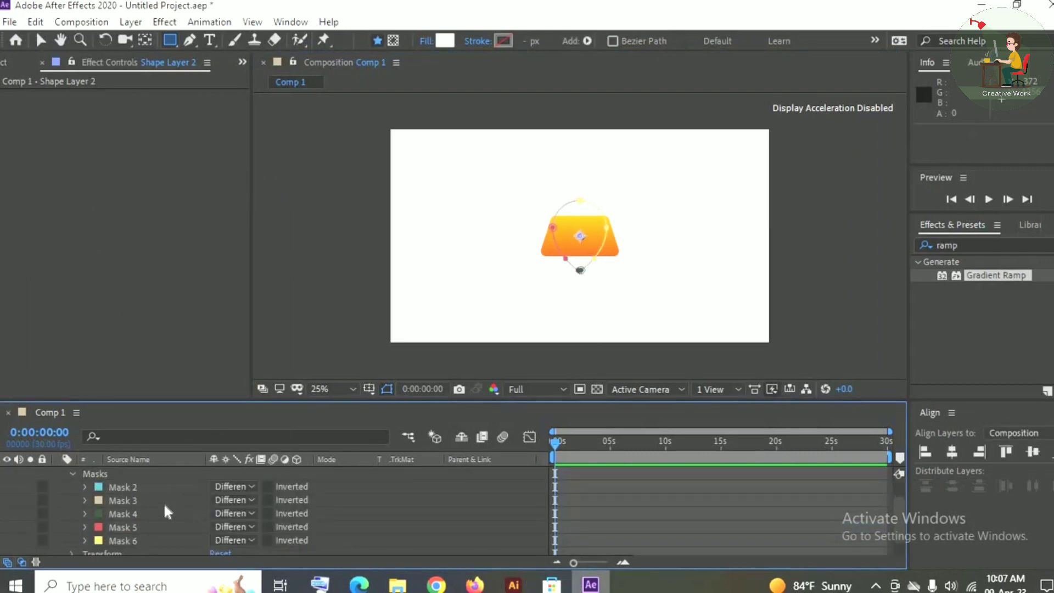
click(138, 491)
key(Delete)
click(128, 500)
key(Delete)
click(130, 510)
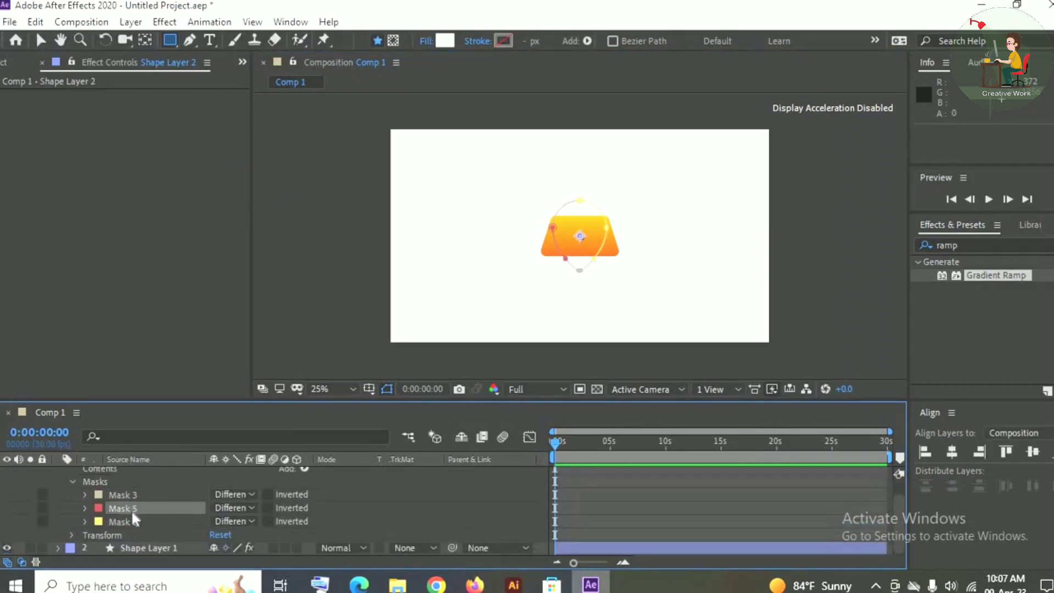
key(Delete)
click(128, 516)
key(Delete)
click(70, 500)
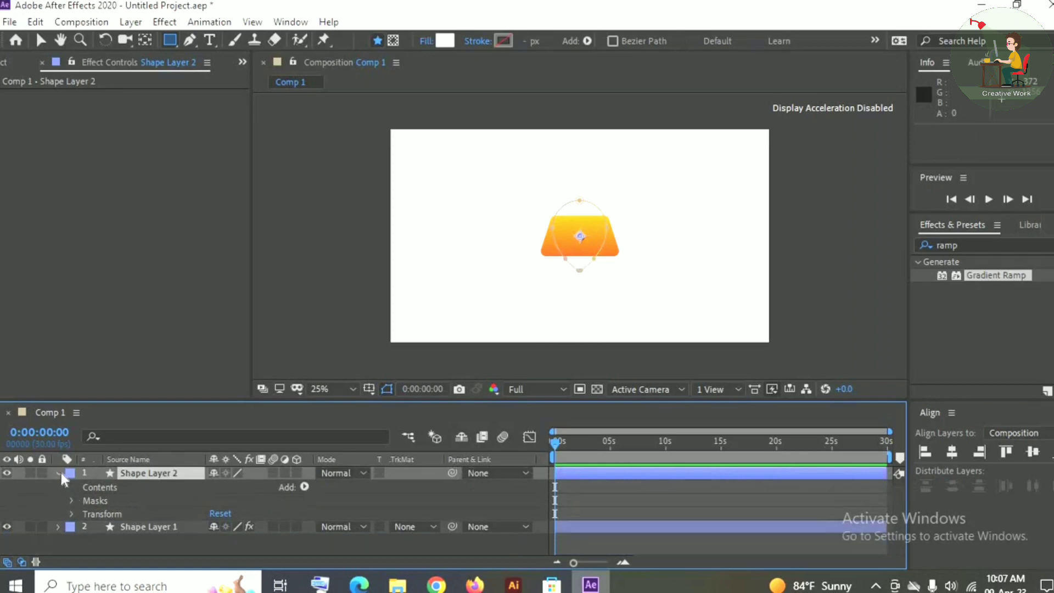
click(58, 473)
- Find the Fill effect, apply it to Shape Layer 2 and turn on All Masks
click(1051, 245)
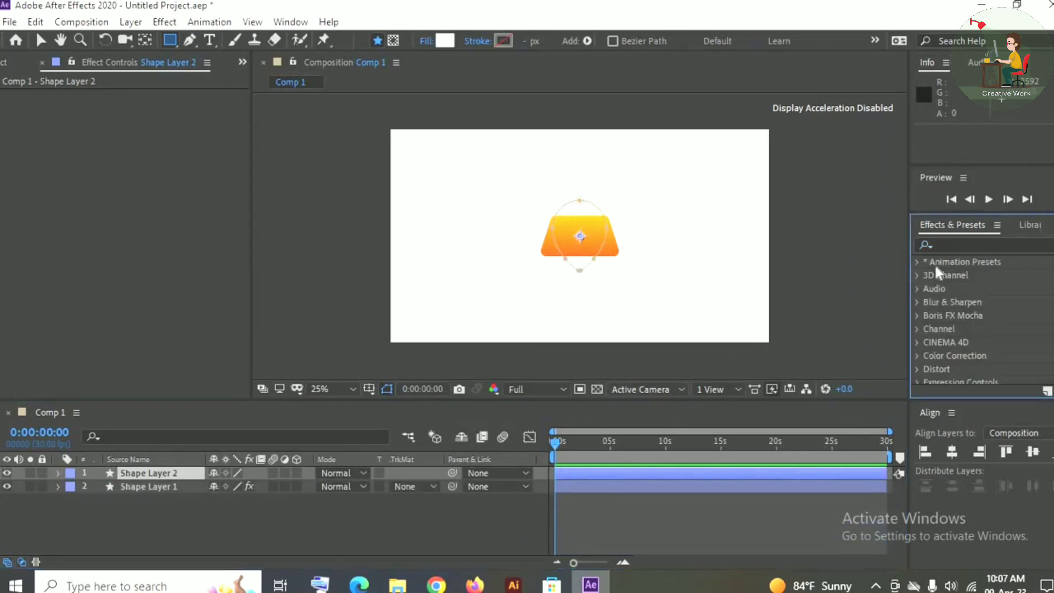
click(957, 245)
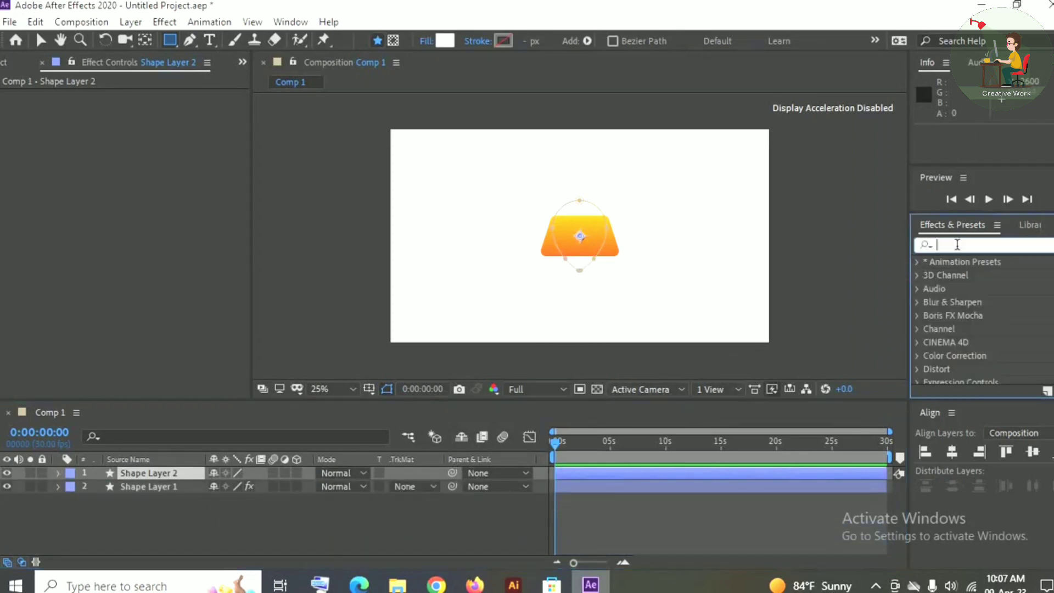
text(fill)
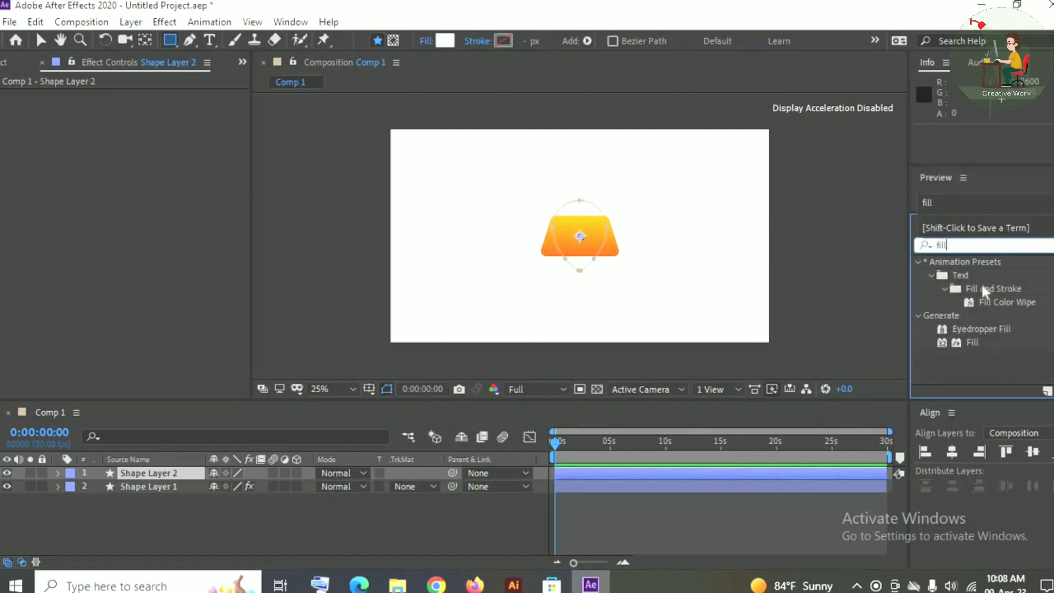
double_click(973, 341)
click(141, 122)
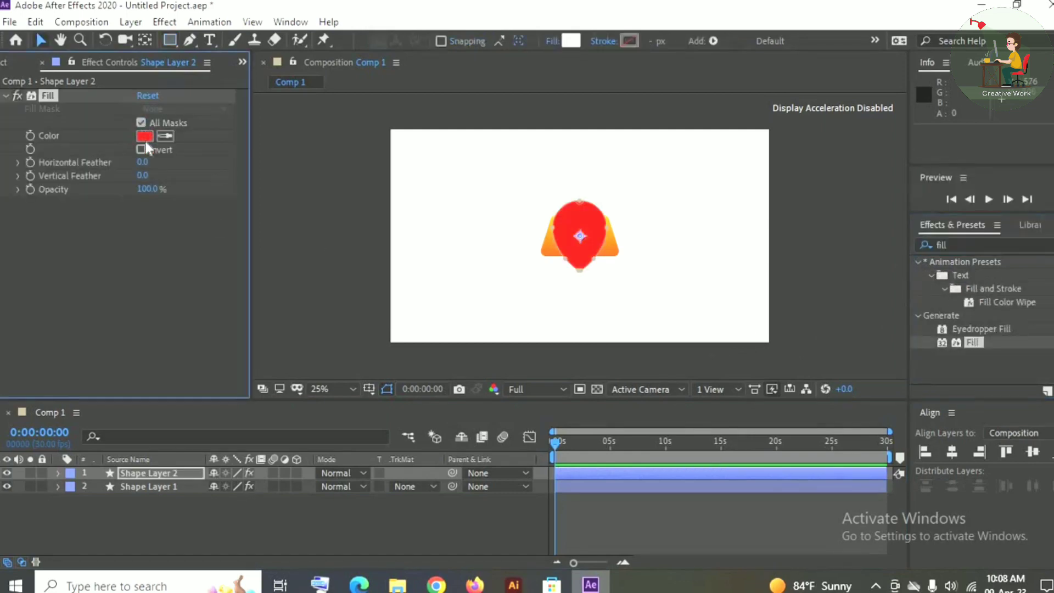
- Set the pin's Fill color on Shape Layer 2 to light grey
click(144, 136)
drag(71, 348, 67, 366)
click(411, 295)
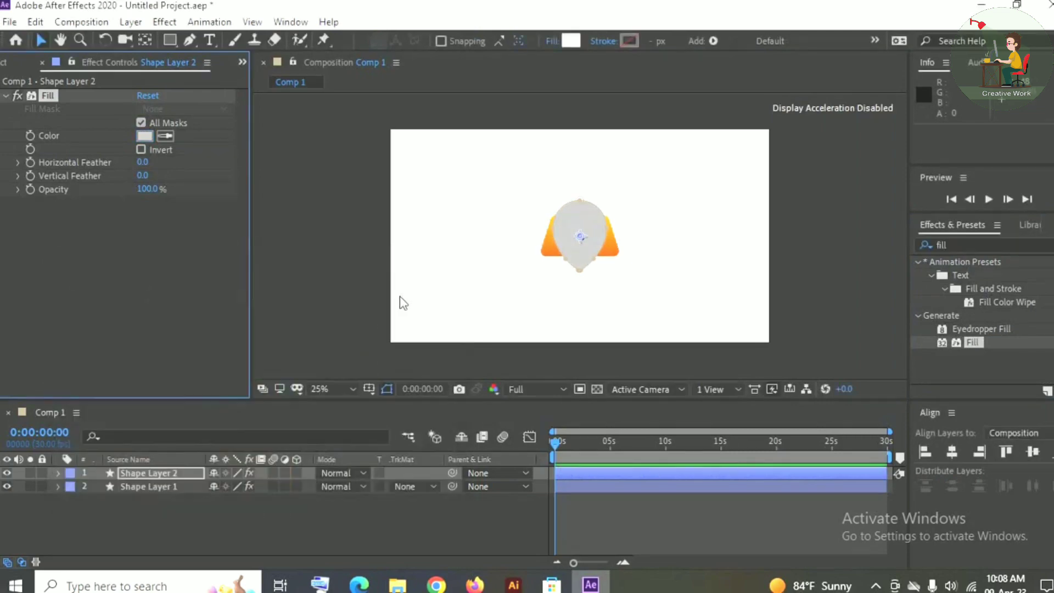
- Add a new empty shape layer above Shape Layer 2
right_click(279, 509)
mouse_move(369, 356)
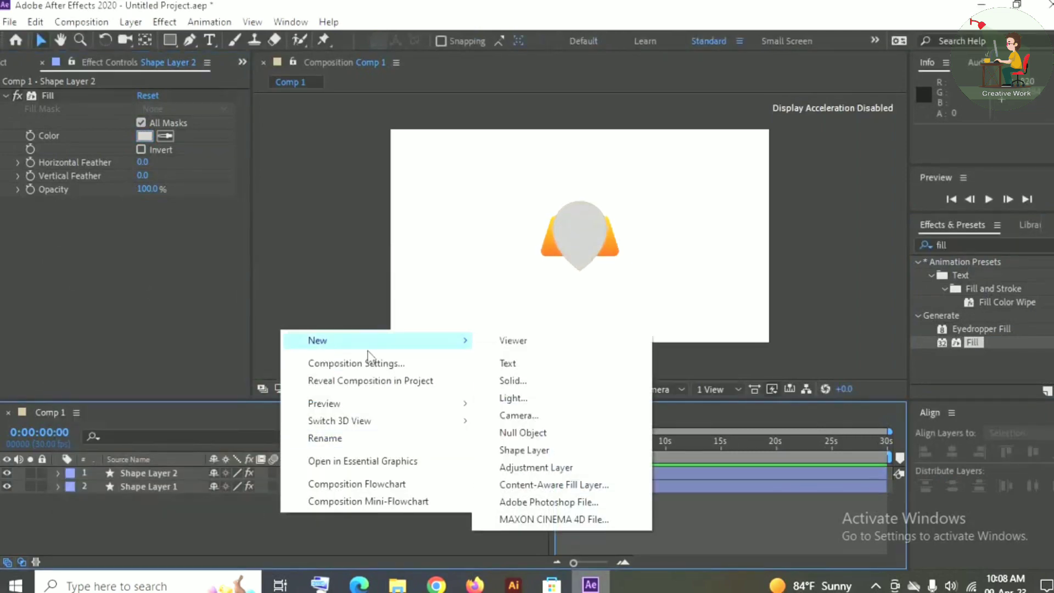
click(526, 450)
- Switch to Illustrator and copy the white ellipse inside the location pin
click(514, 585)
click(355, 483)
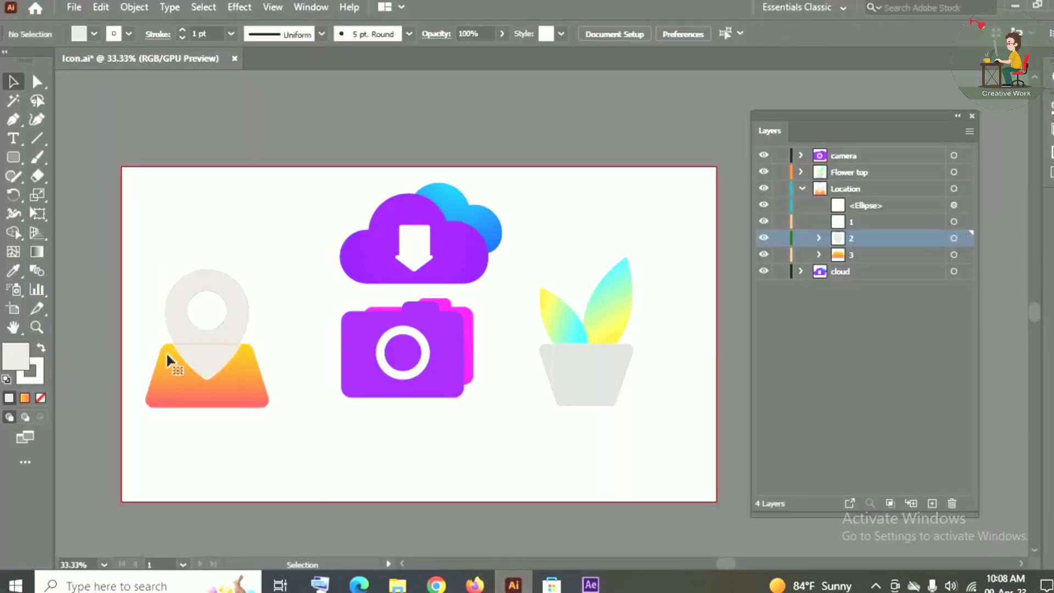
click(207, 311)
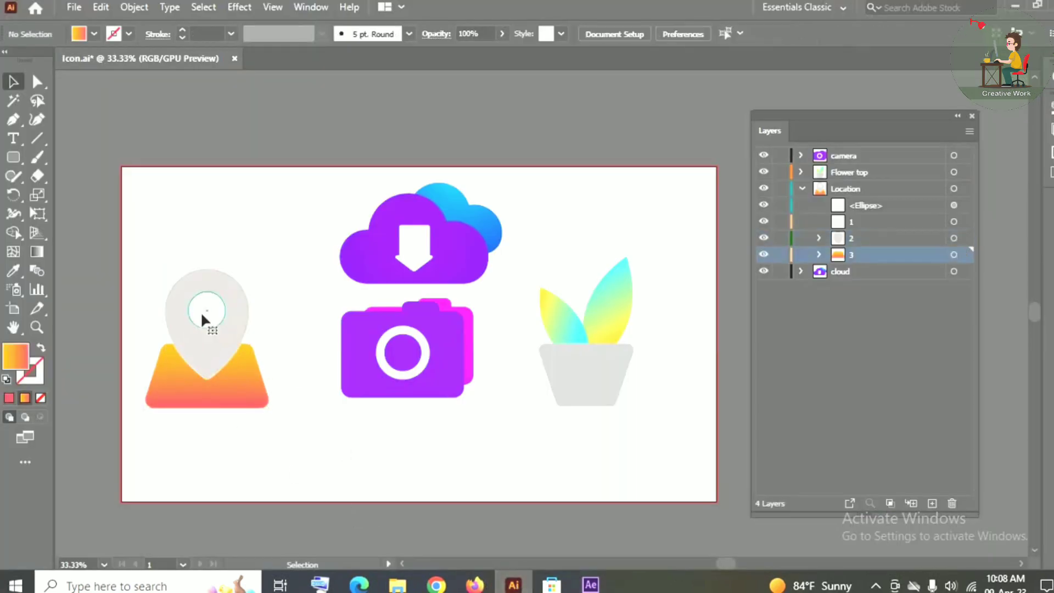
click(762, 205)
click(763, 205)
click(953, 205)
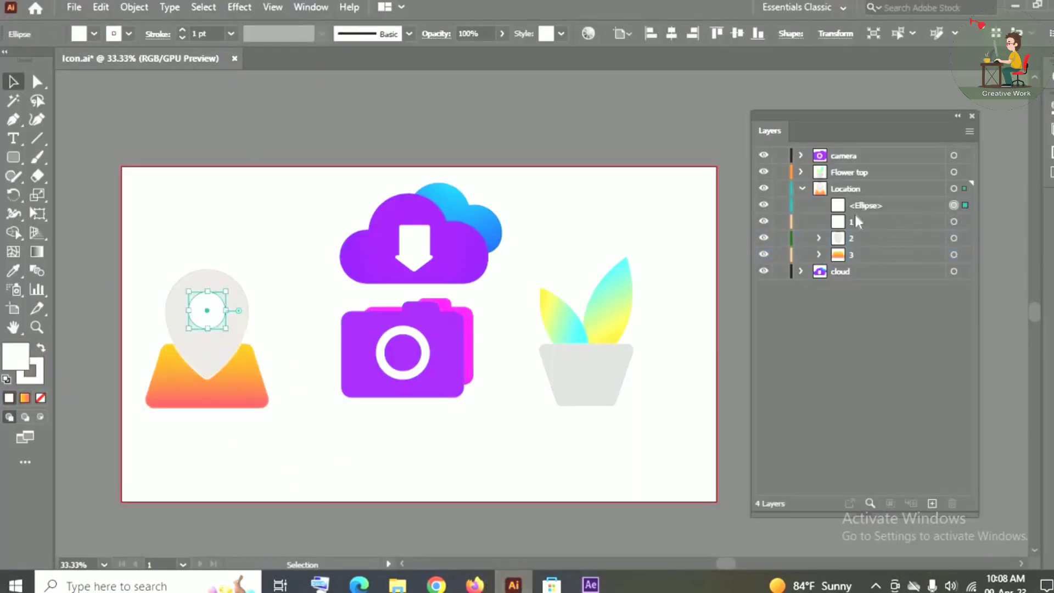
click(99, 7)
click(118, 81)
- Switch back to After Effects and paste the copied ellipse into Shape Layer 3
click(590, 585)
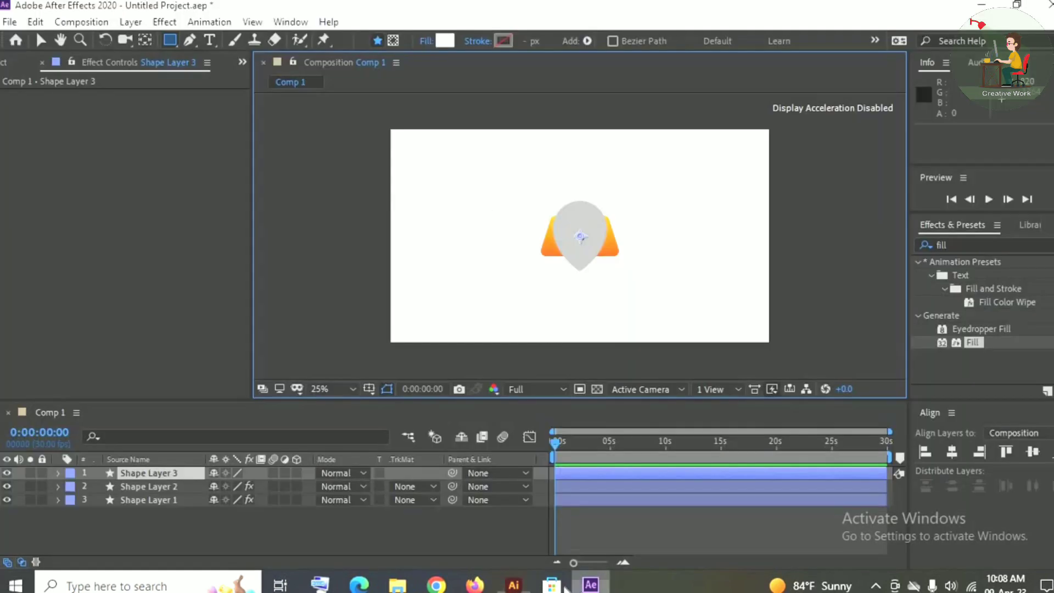
click(35, 22)
click(75, 183)
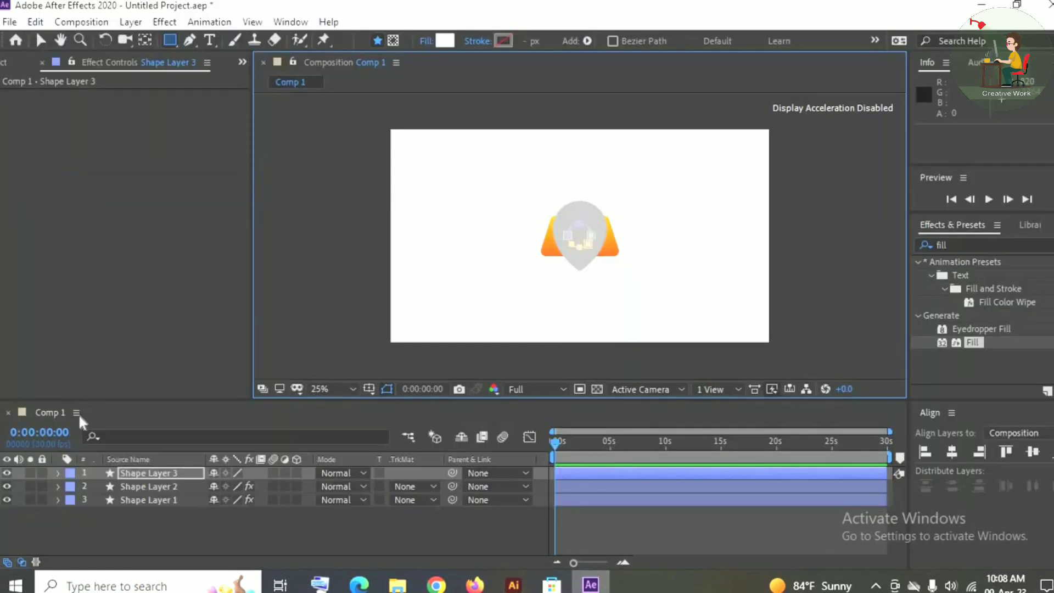
- Delete the surplus masks 1, 2, 4 and 5 from Shape Layer 3, keeping only Mask 3
click(58, 473)
click(72, 500)
click(136, 496)
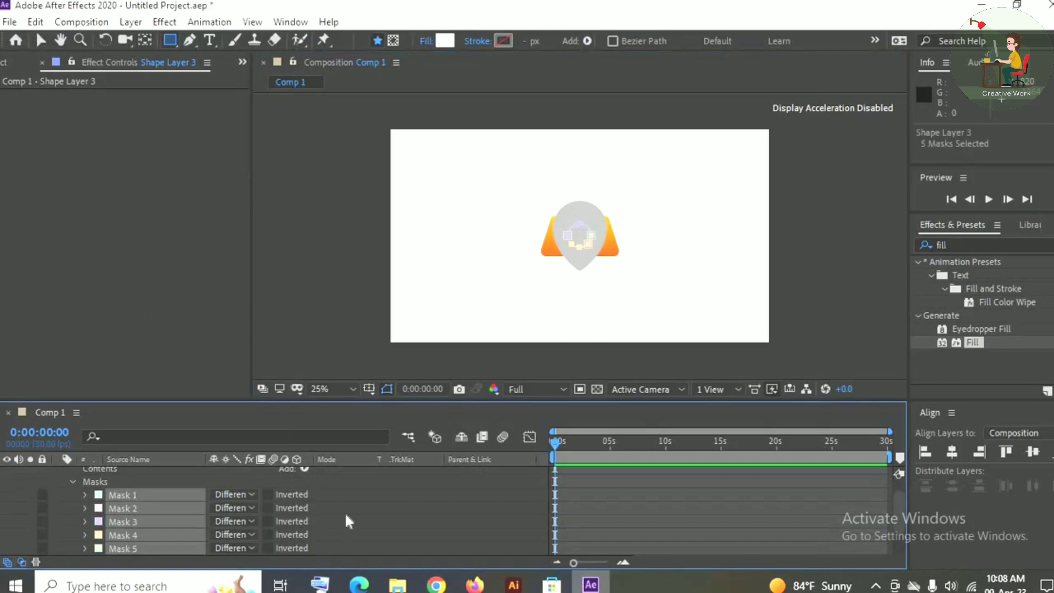
click(177, 495)
key(Delete)
scroll(579, 237, up, 2)
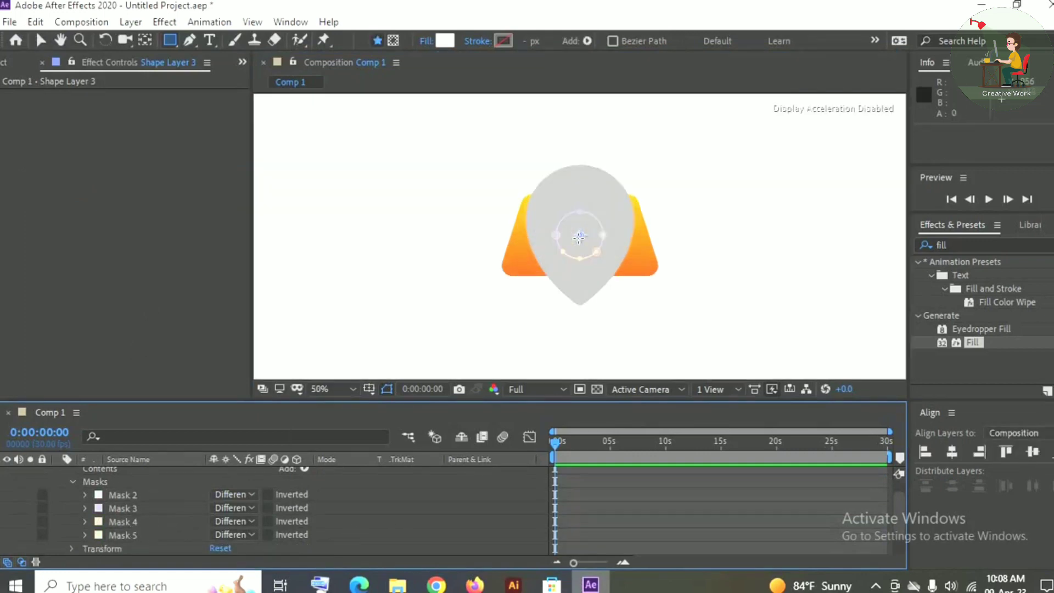
click(128, 494)
key(Delete)
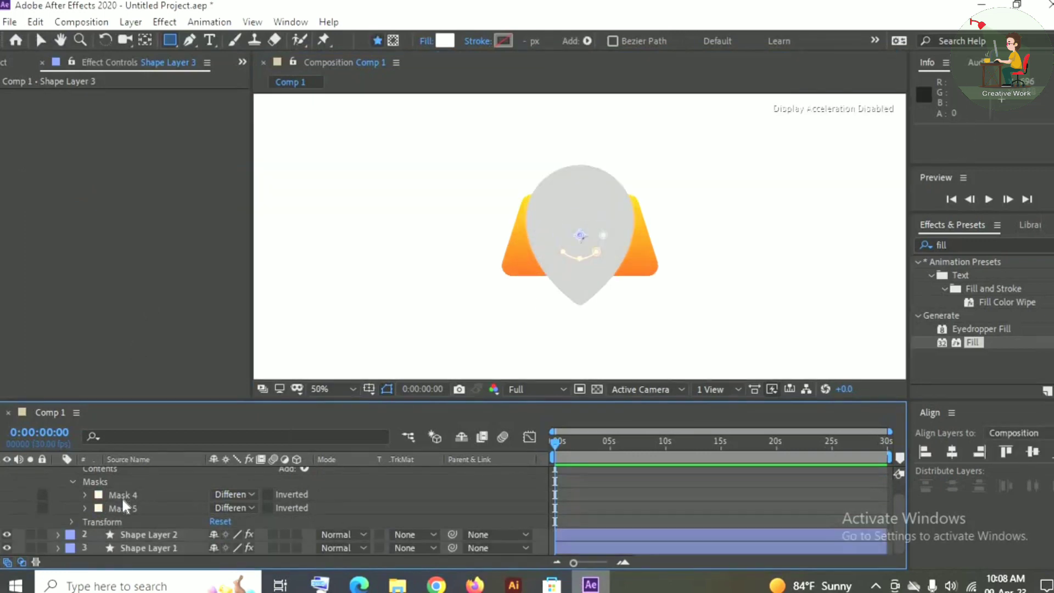
click(121, 508)
key(Delete)
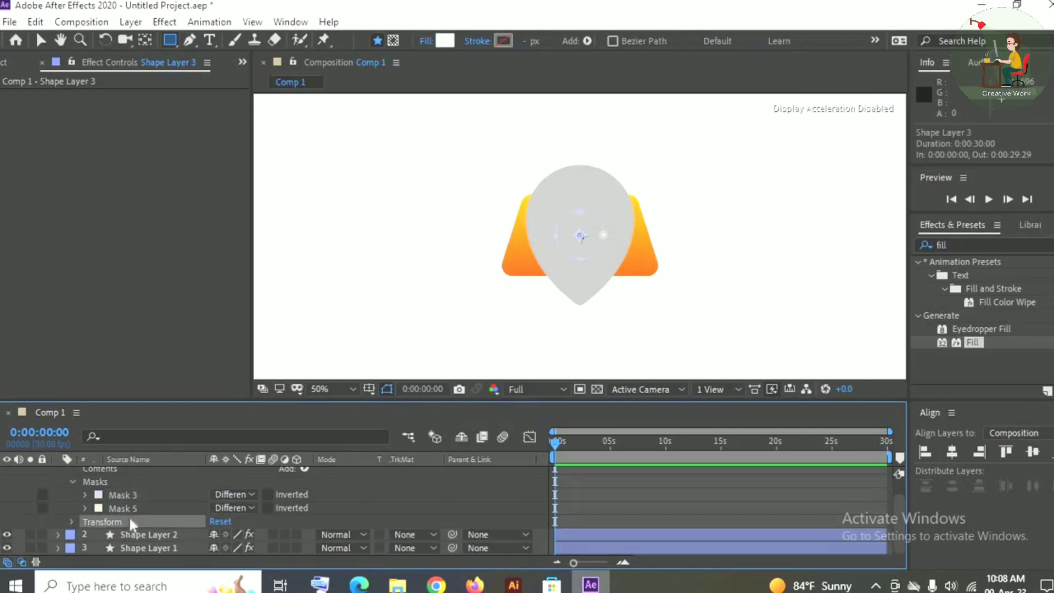
click(131, 509)
key(Delete)
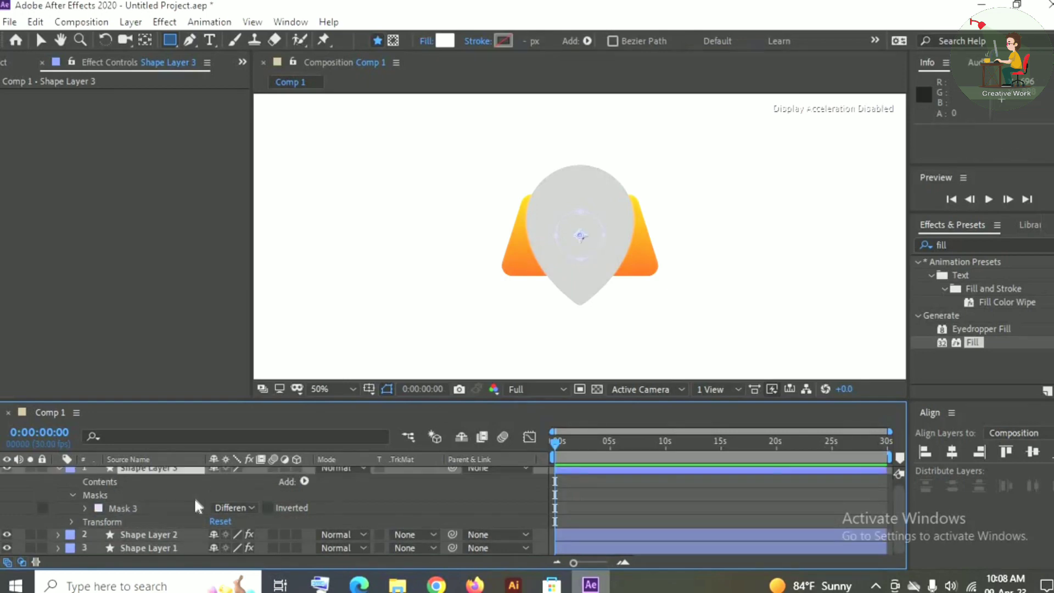
- Apply the Fill effect to Shape Layer 3 and turn on All Masks
click(59, 469)
click(193, 527)
click(157, 473)
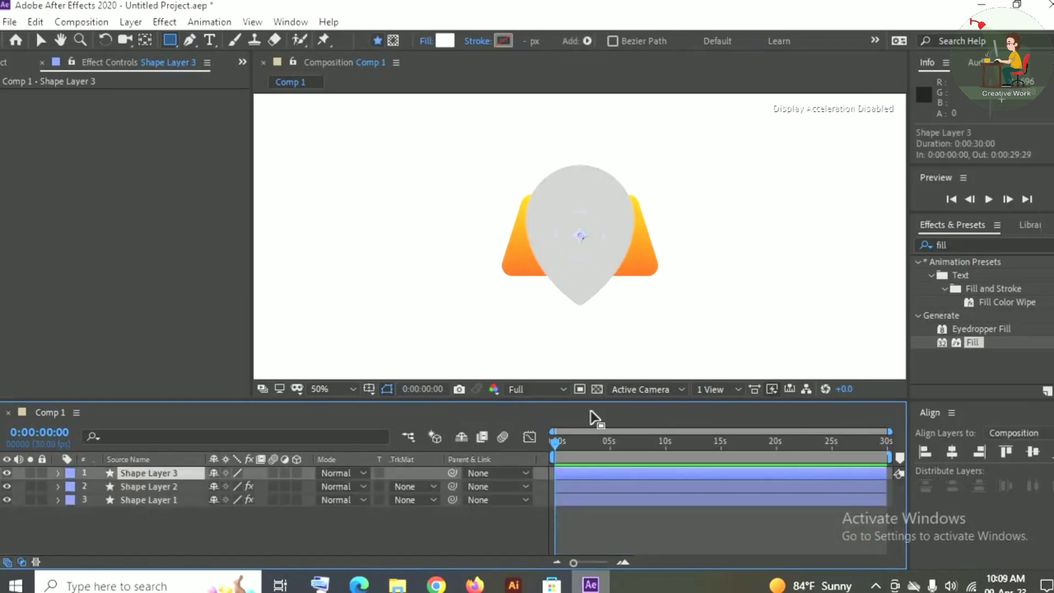
double_click(973, 342)
key(v)
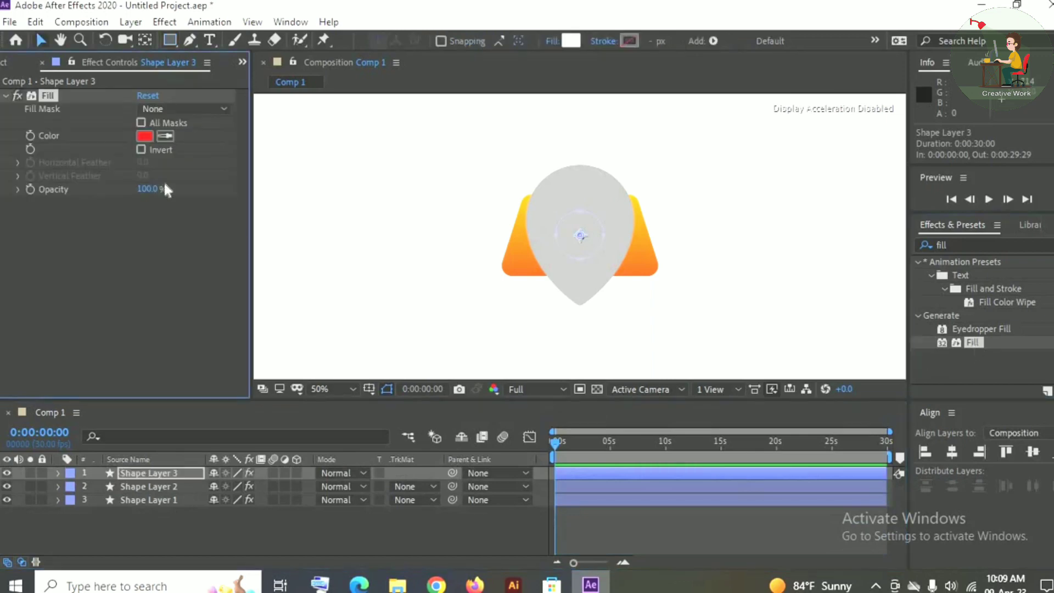
click(141, 122)
- Set the circle's Fill color on Shape Layer 3 to white, FFFFFF
click(145, 136)
drag(142, 291, 22, 283)
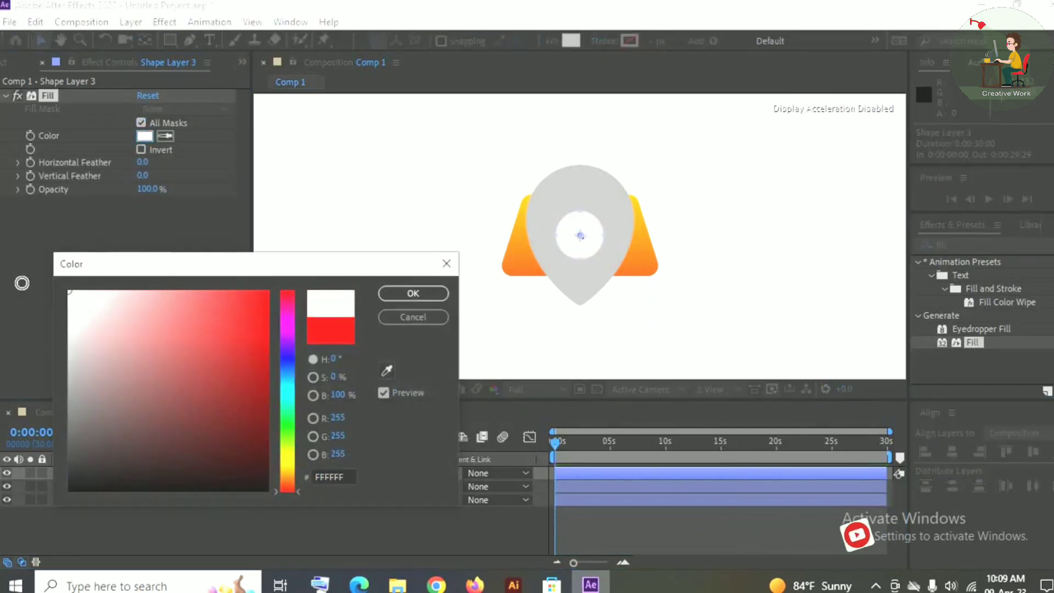
click(412, 292)
click(200, 249)
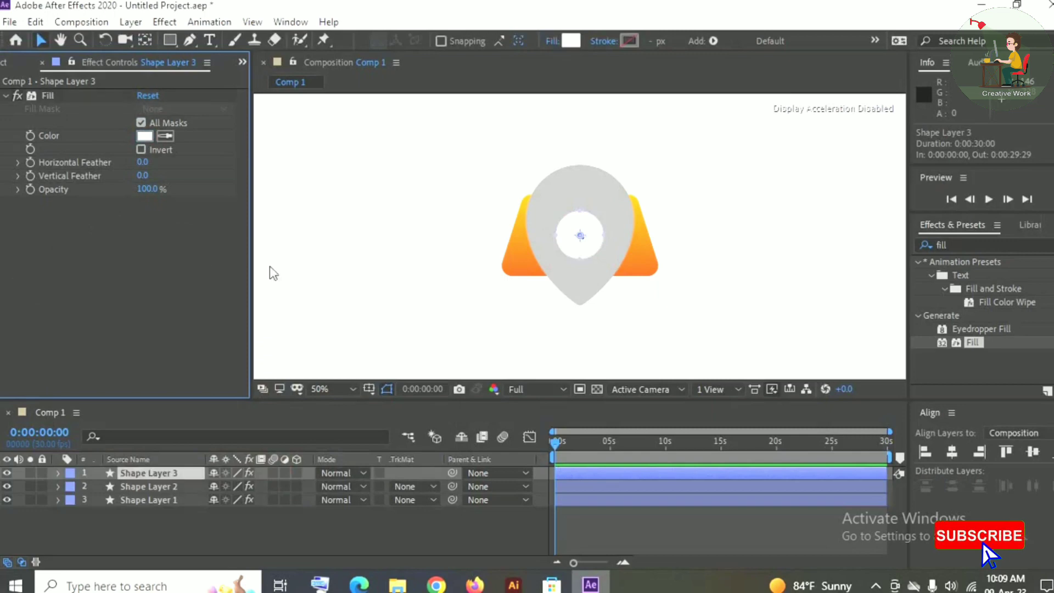
- Move the pin's Mask Path on Shape Layer 2 upward so its tip overlaps the middle of the orange base
click(580, 322)
click(146, 484)
click(58, 486)
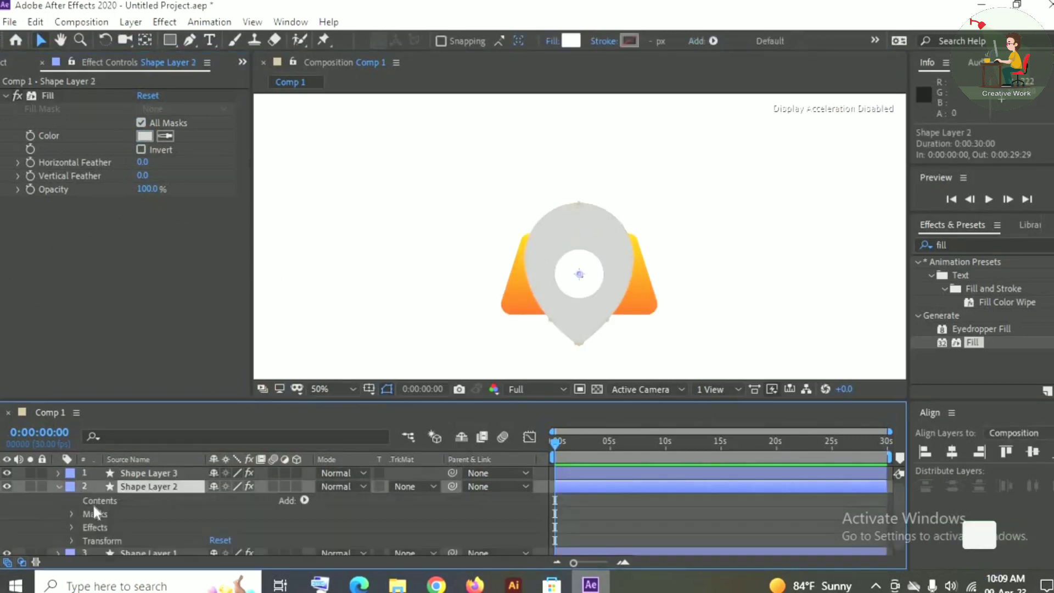
click(72, 513)
click(84, 527)
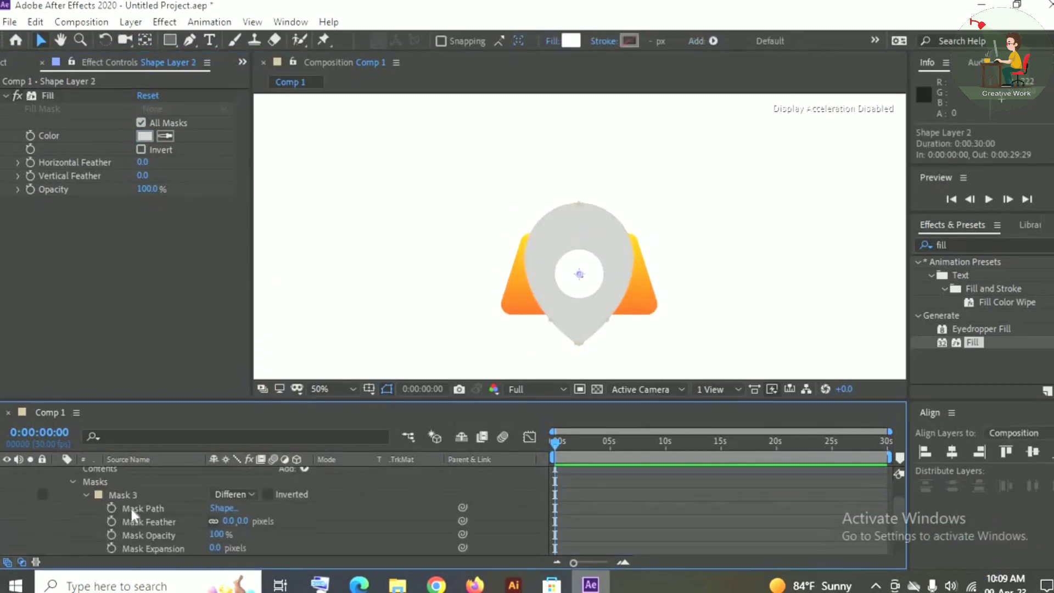
click(145, 507)
drag(638, 271, 632, 220)
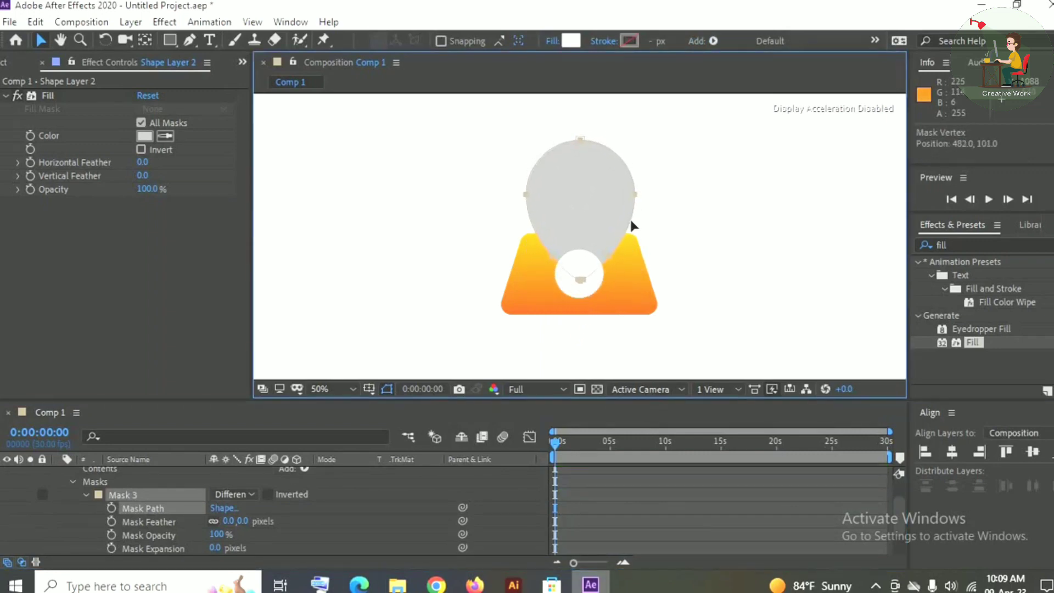
scroll(124, 493, up, 2)
click(58, 485)
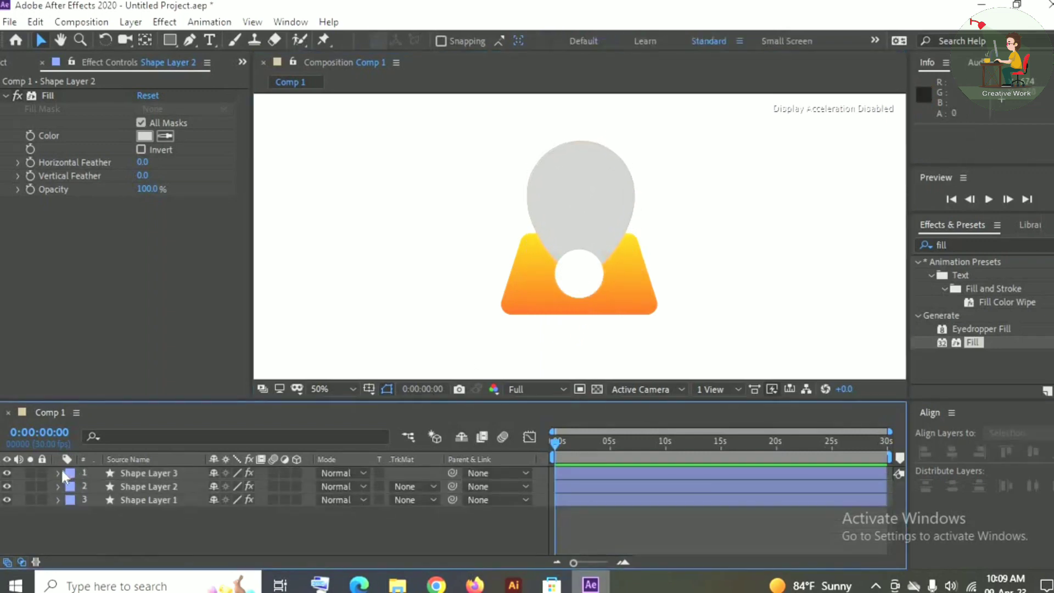
- Move the white circle's Mask Path on Shape Layer 3 up into the head of the grey pin
click(58, 473)
click(86, 514)
click(151, 507)
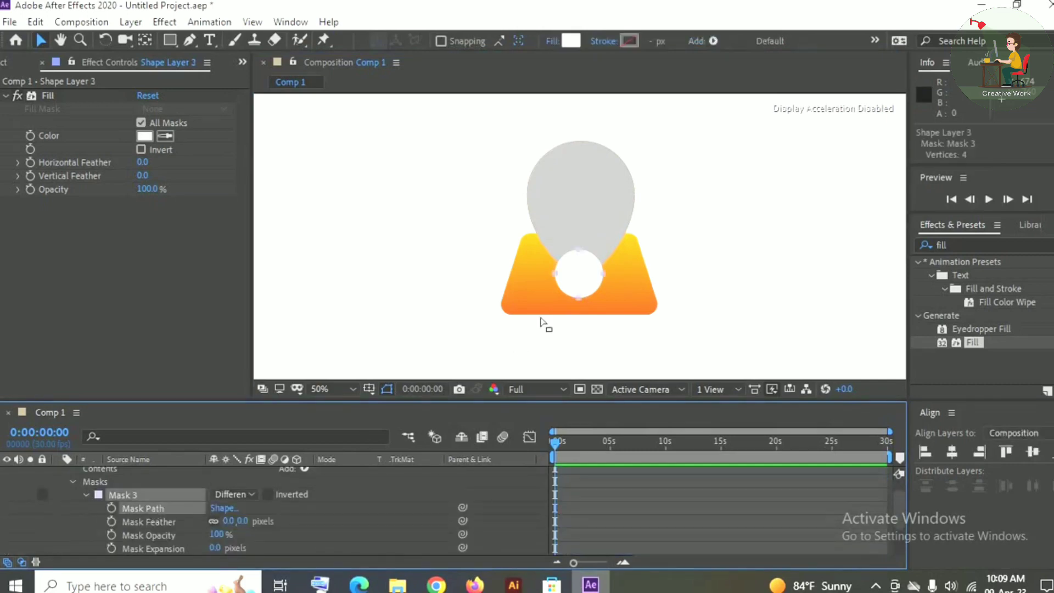
drag(597, 287, 598, 203)
scroll(59, 473, up, 1)
click(58, 474)
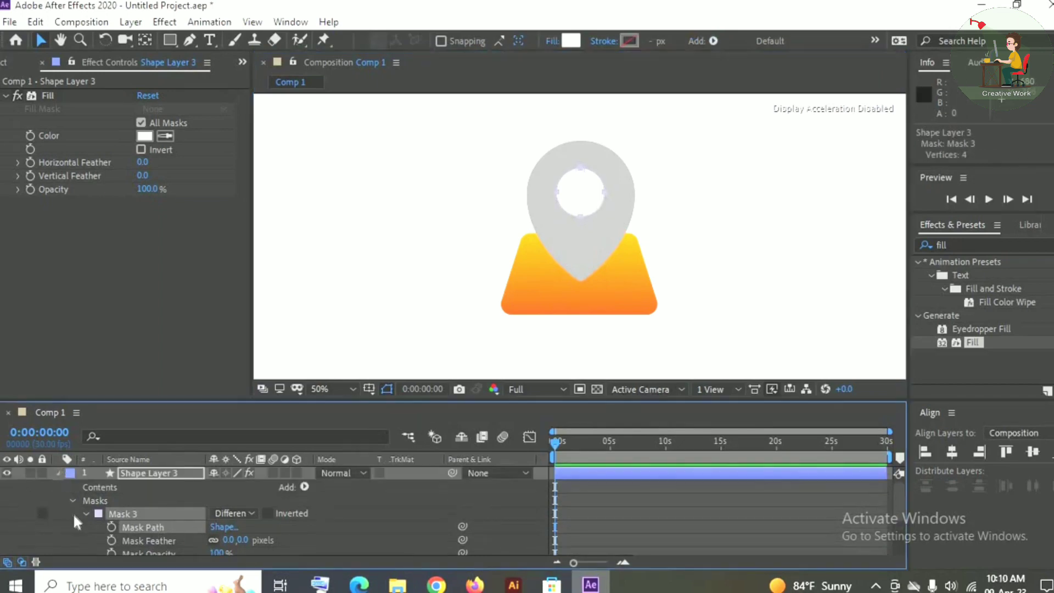
click(73, 514)
- Expand the masks of all three shape layers to reveal their Mask Path properties
scroll(509, 179, down, 2)
drag(509, 179, 584, 271)
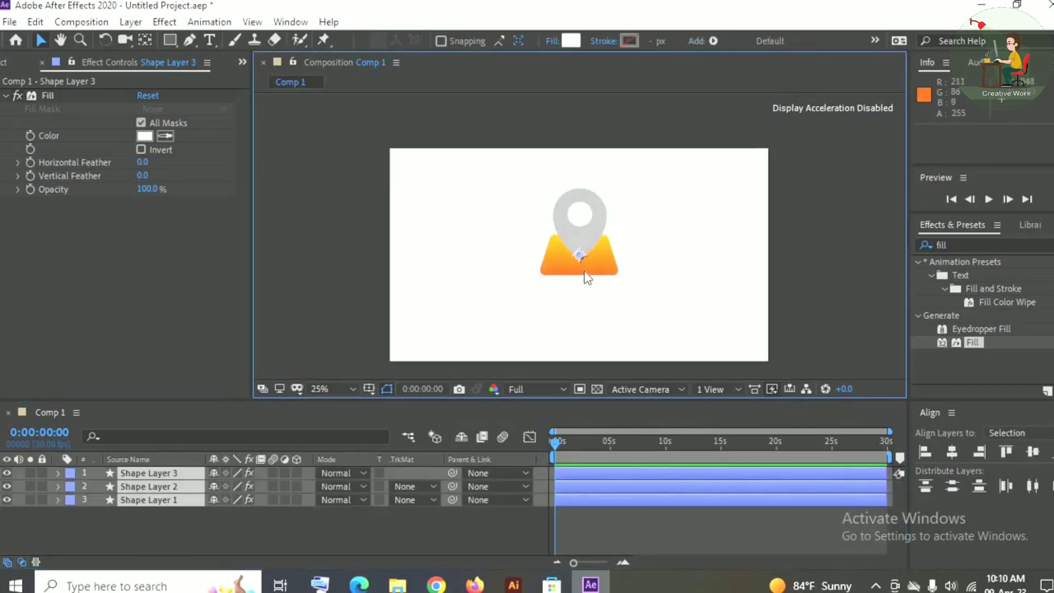
click(58, 488)
click(87, 514)
scroll(121, 507, down, 1)
scroll(118, 511, up, 1)
click(120, 514)
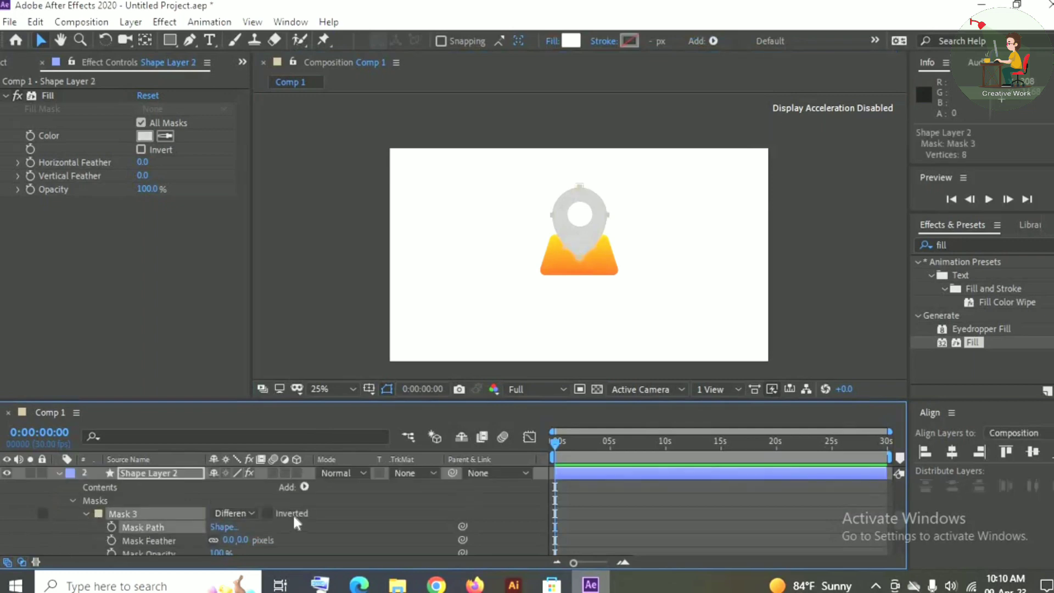
scroll(295, 520, down, 2)
scroll(287, 509, up, 2)
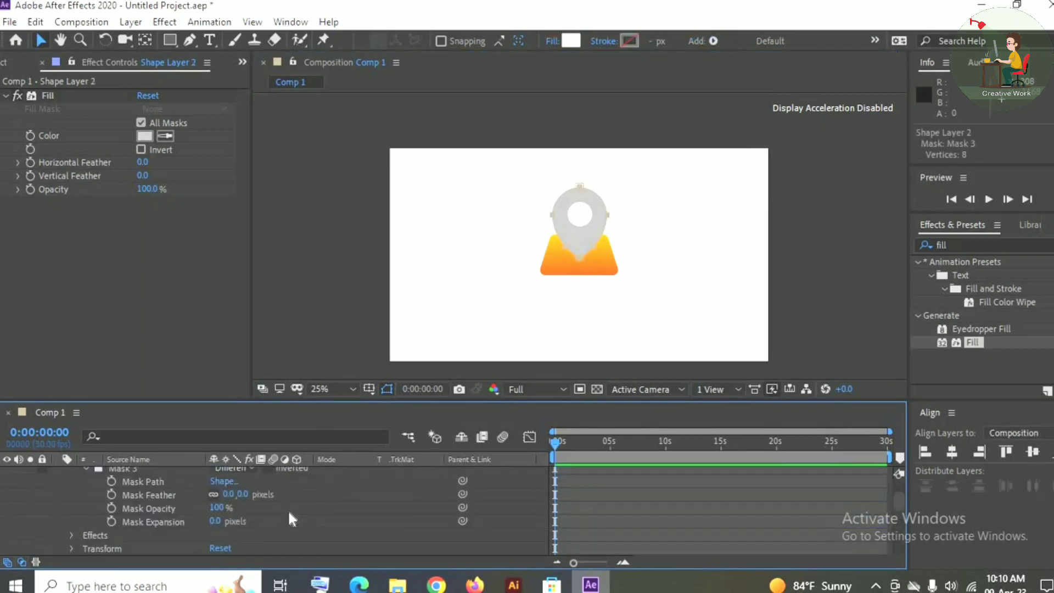
scroll(146, 508, up, 1)
scroll(233, 490, up, 1)
scroll(236, 495, down, 5)
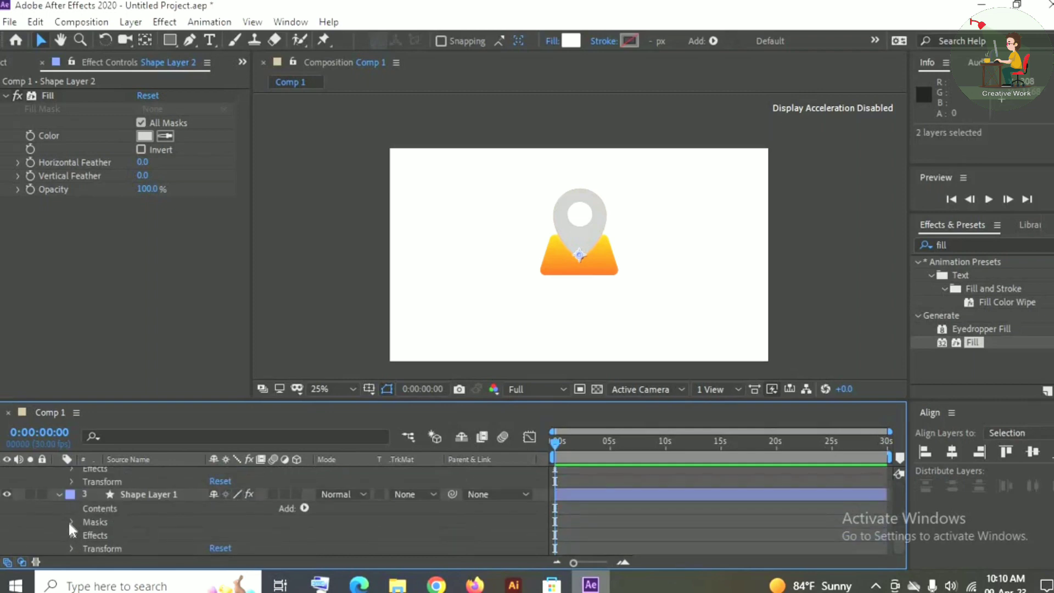
click(71, 521)
scroll(113, 532, down, 1)
ctrl+click(138, 510)
scroll(215, 514, up, 3)
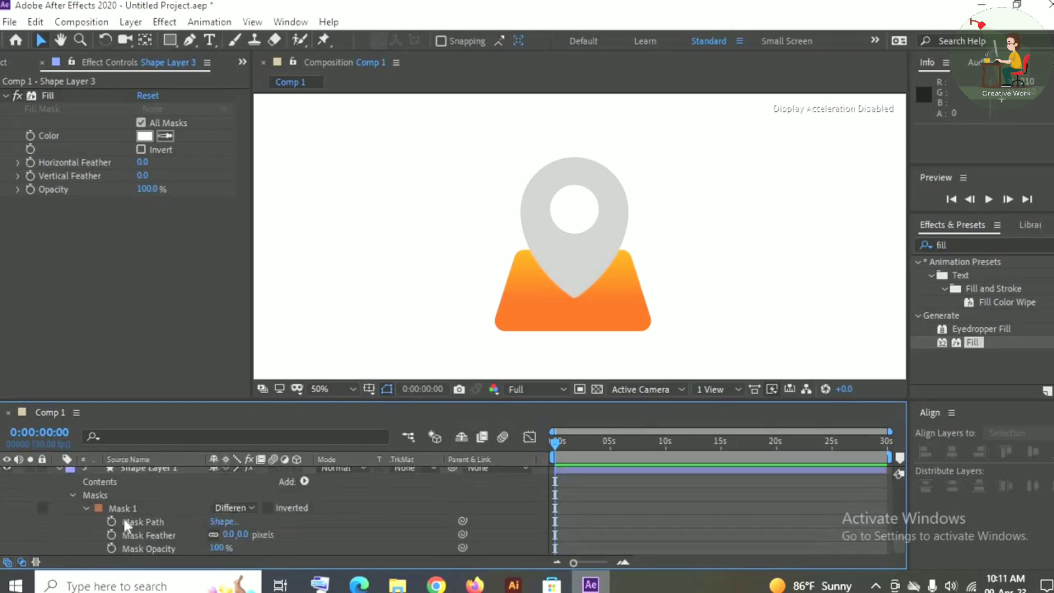
- Set a starting Mask Path keyframe at 0 seconds for the masks on all three shape layers
scroll(124, 515, down, 3)
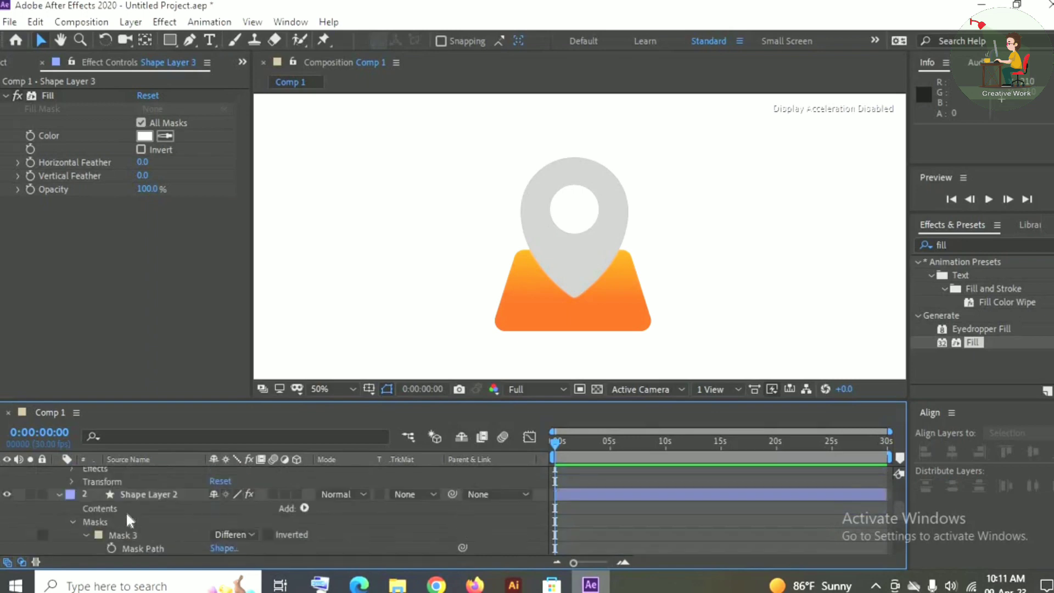
scroll(126, 512, up, 3)
click(186, 522)
scroll(107, 510, down, 1)
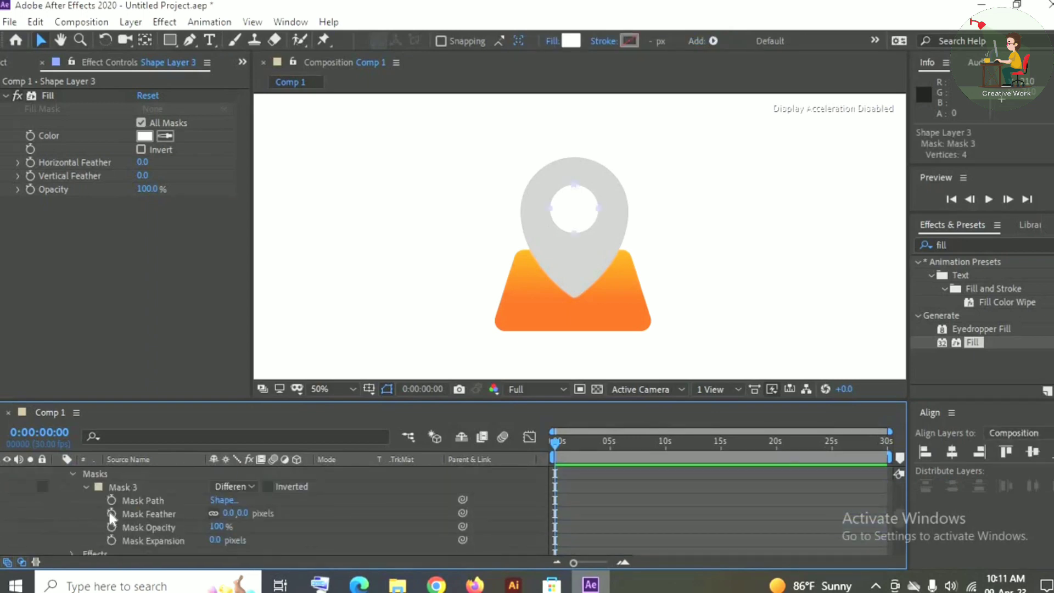
scroll(196, 493, up, 3)
click(195, 493)
scroll(194, 489, down, 3)
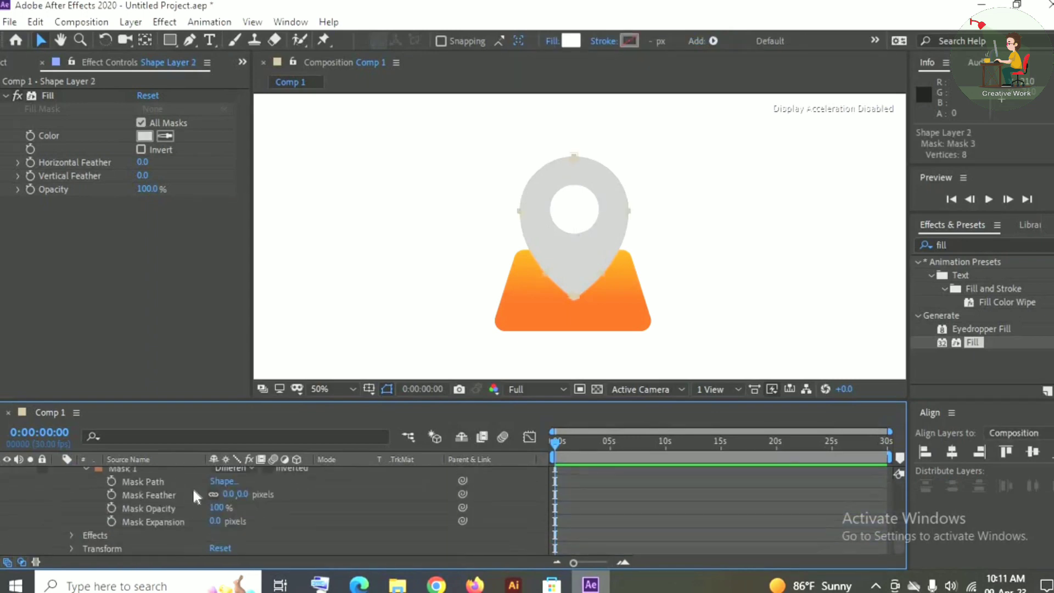
click(111, 480)
scroll(210, 506, up, 3)
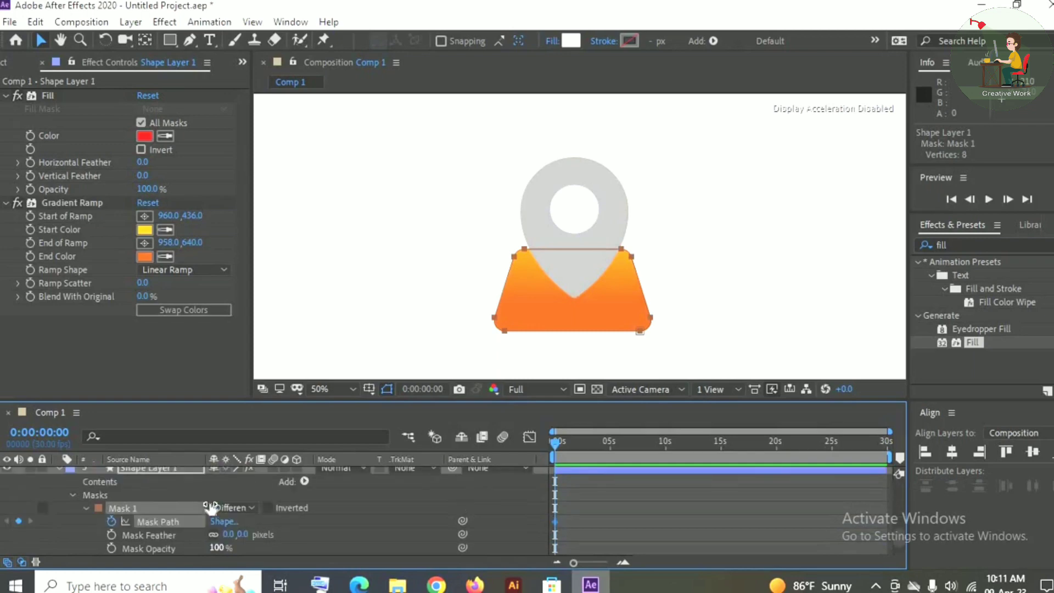
scroll(211, 506, up, 5)
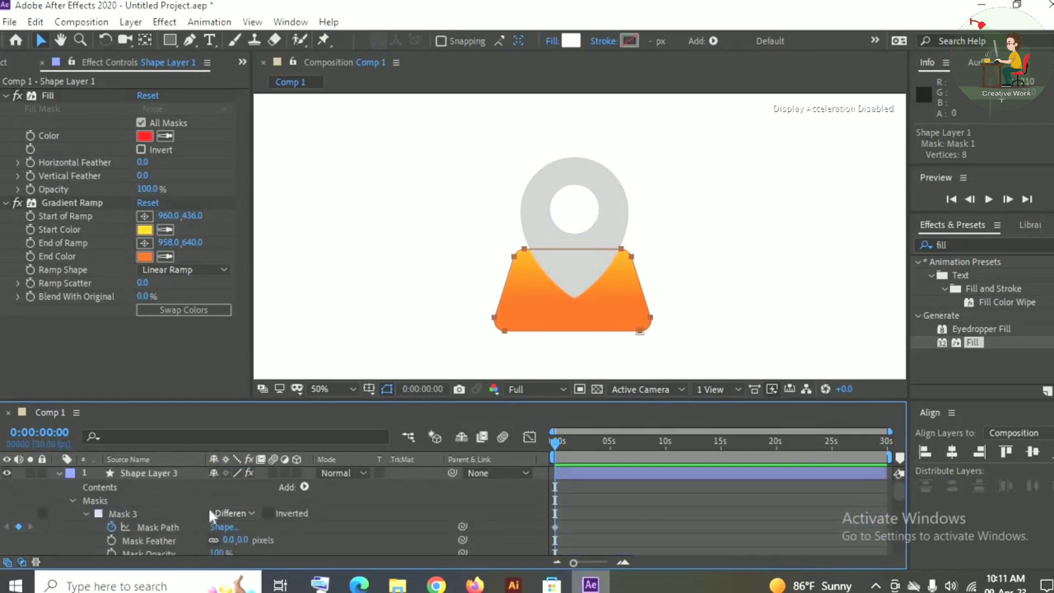
- Move the current time to 0:00:01:00
click(55, 433)
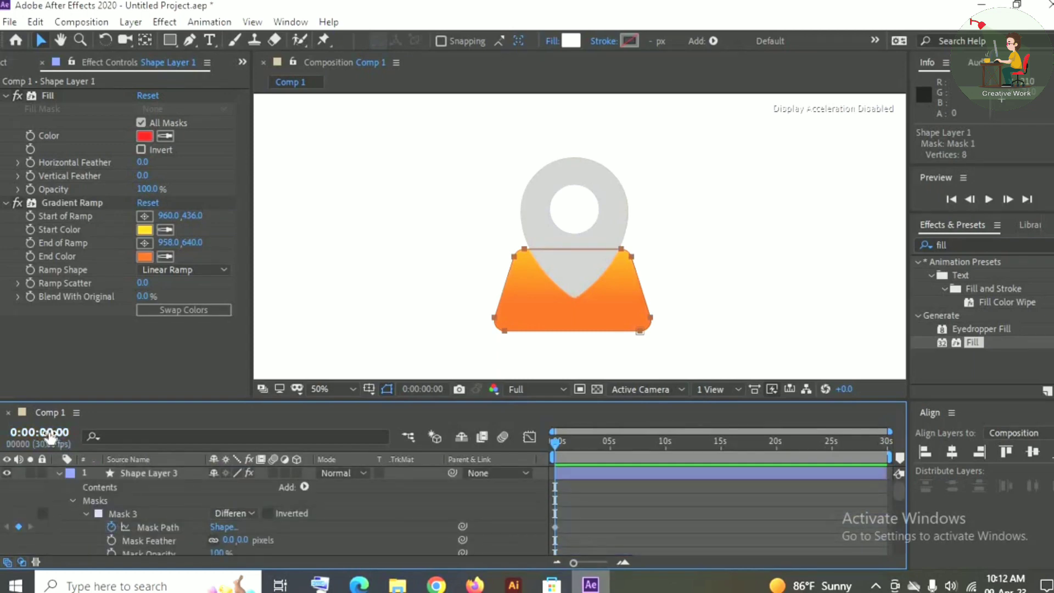
click(55, 433)
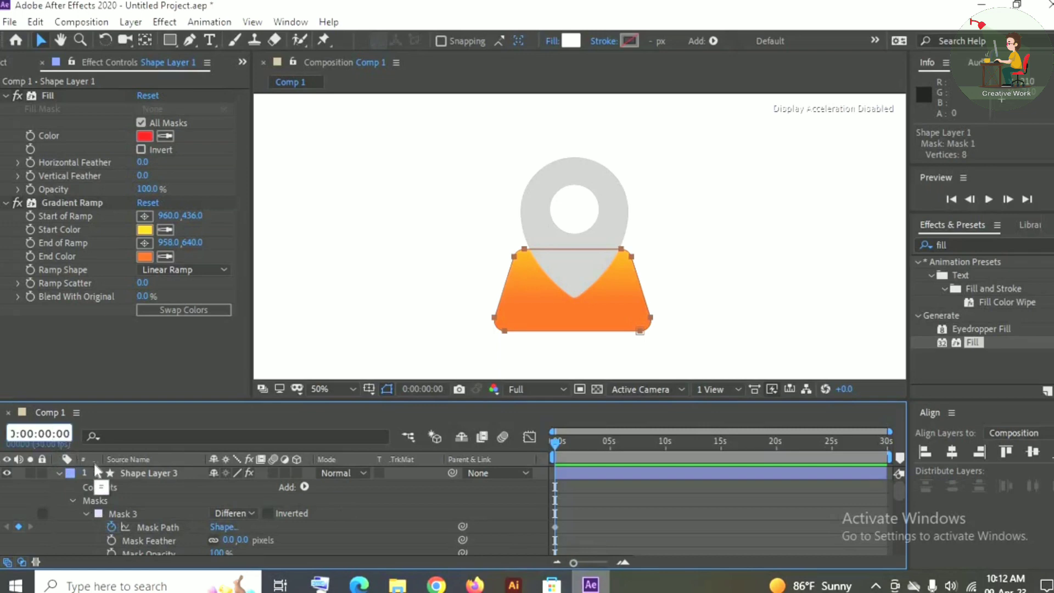
text(1)
key(Return)
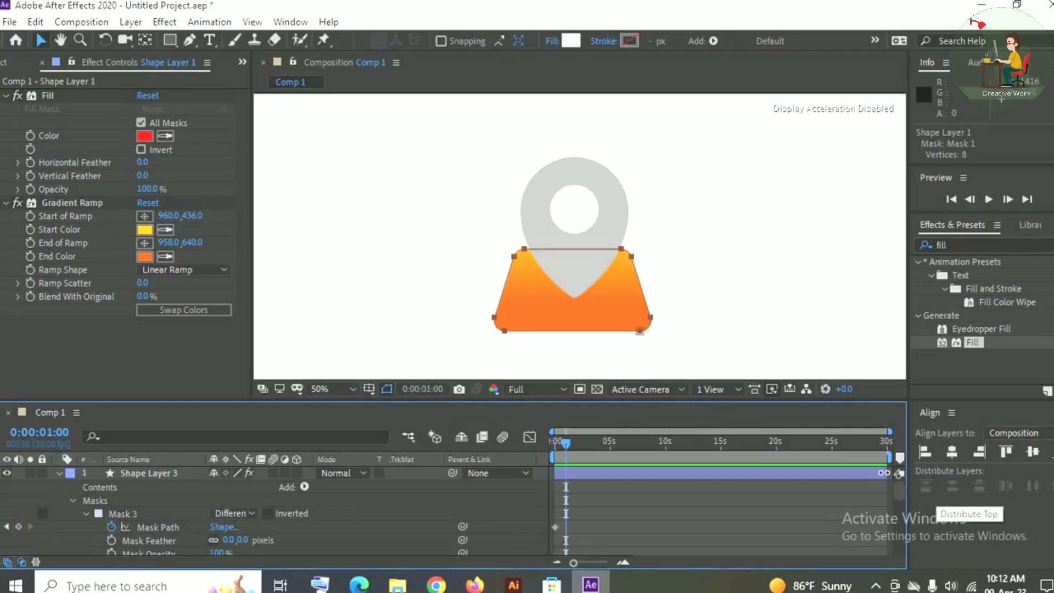
drag(900, 490, 915, 448)
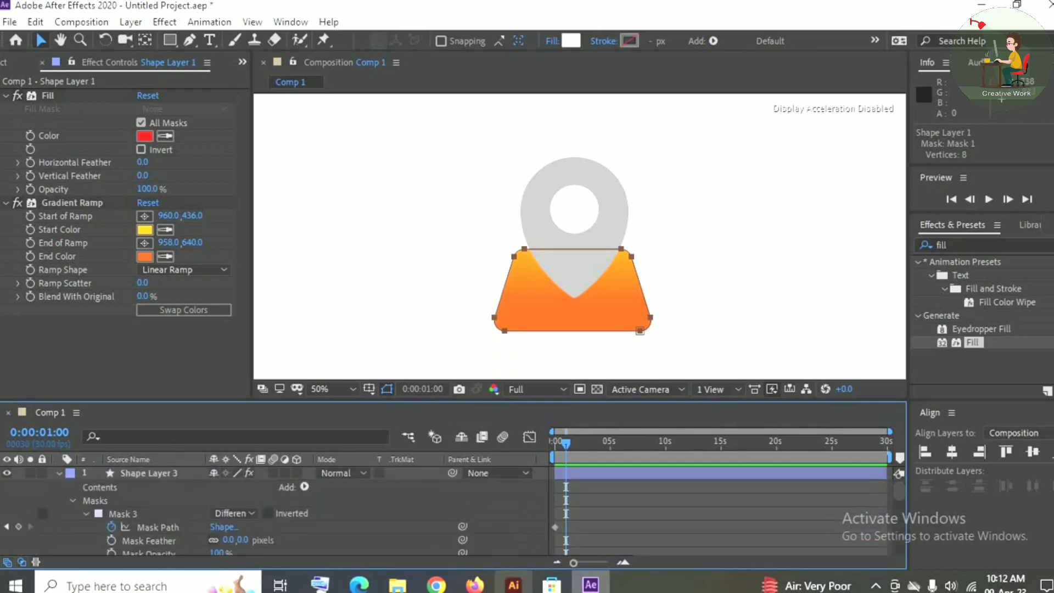
- Switch to Illustrator, expand the Flower top layer and collapse the Location layer
click(514, 585)
click(369, 433)
click(576, 391)
click(576, 391)
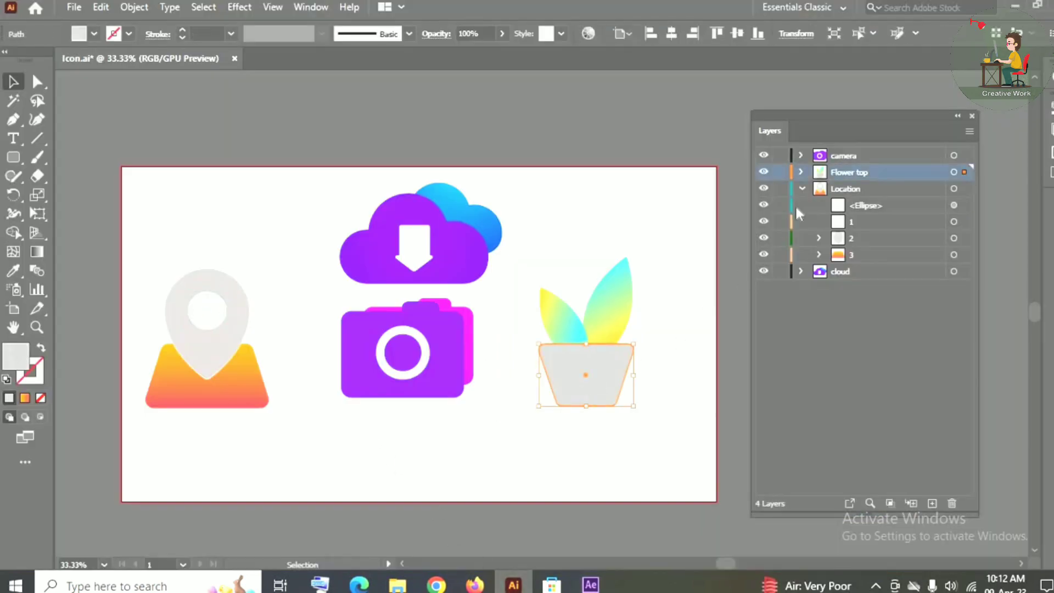
click(801, 172)
click(802, 237)
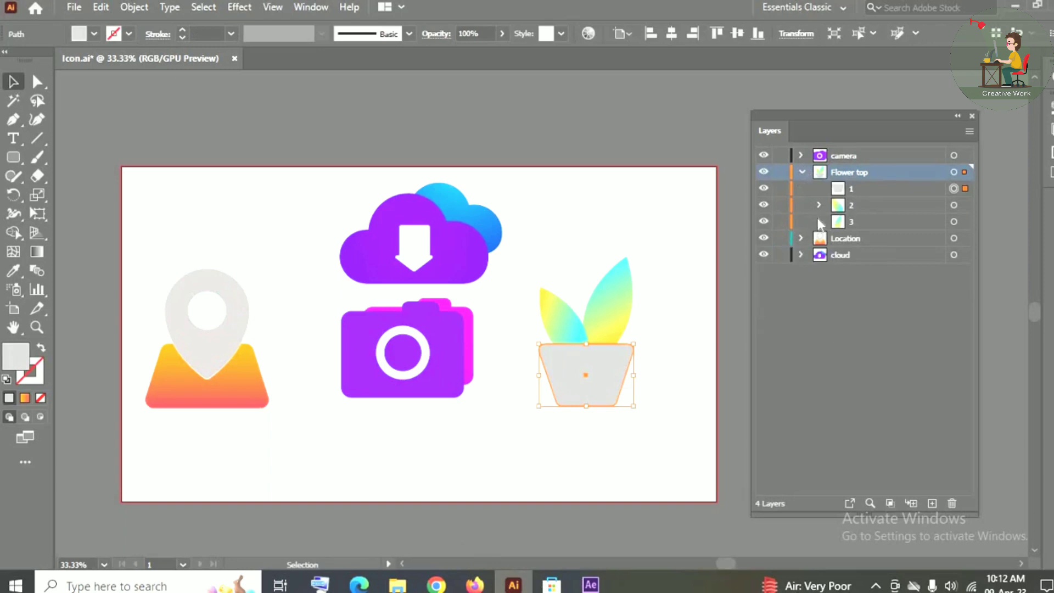
- Copy the grey pot path, item 1 of the Flower top layer
click(853, 190)
key(ctrl+shift+a)
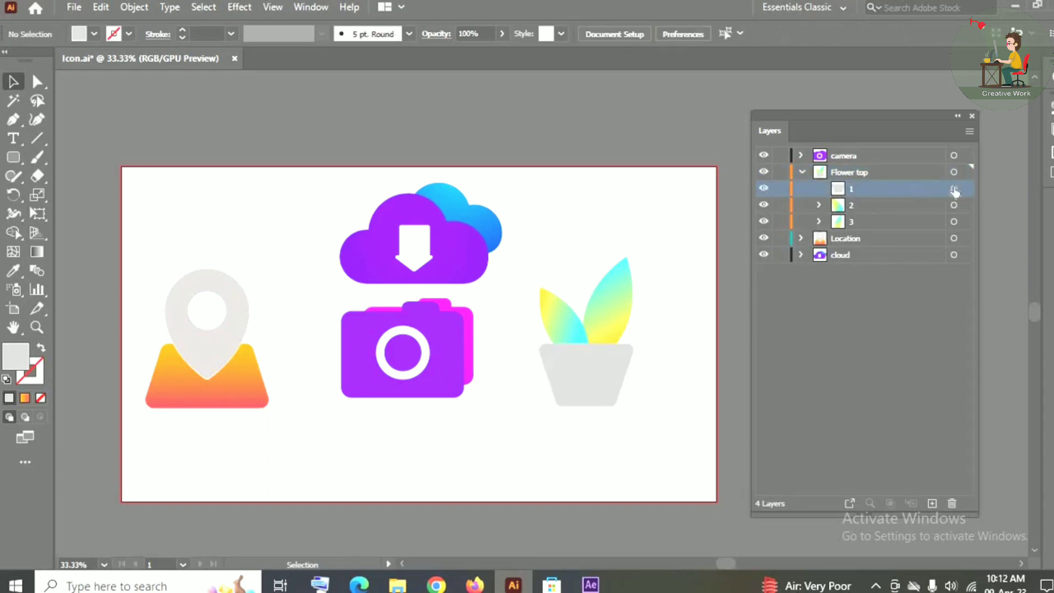
click(954, 188)
click(101, 7)
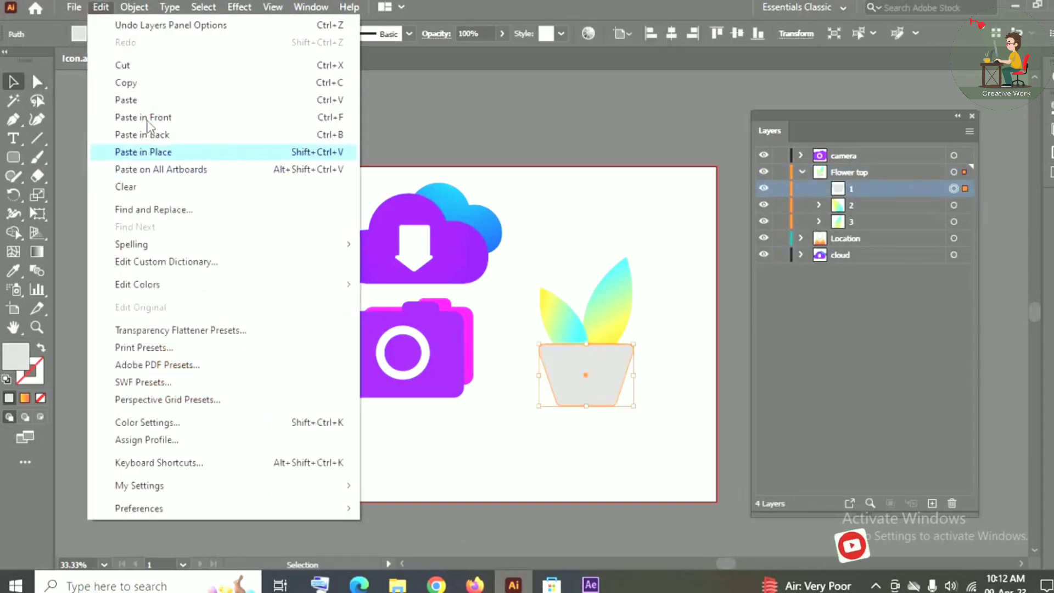
click(141, 82)
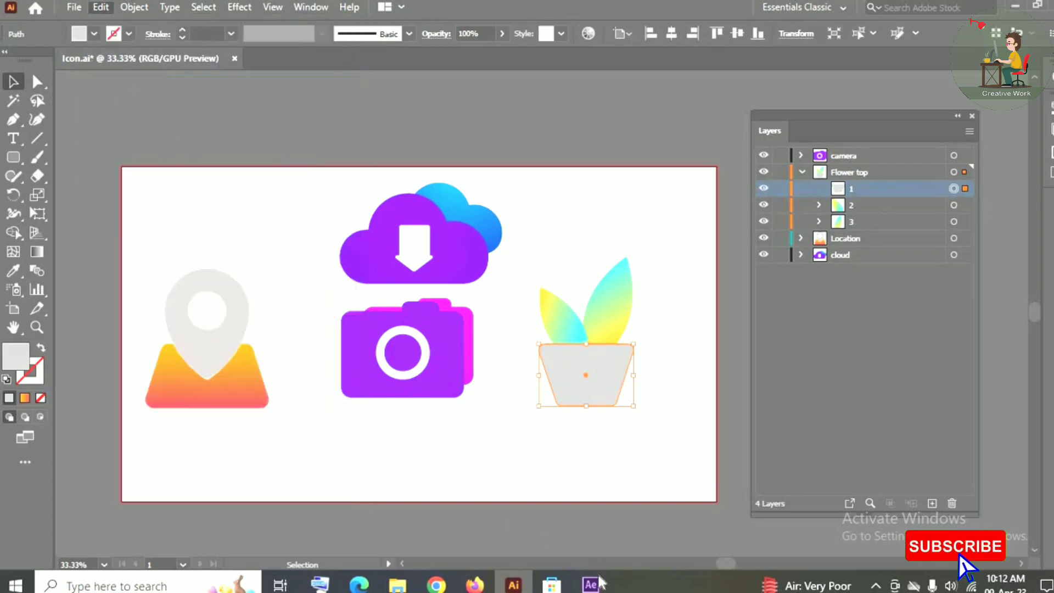
- Switch to After Effects and paste the pot path into Shape Layer 1's Mask Path at 0:00:01:00
click(600, 581)
click(131, 474)
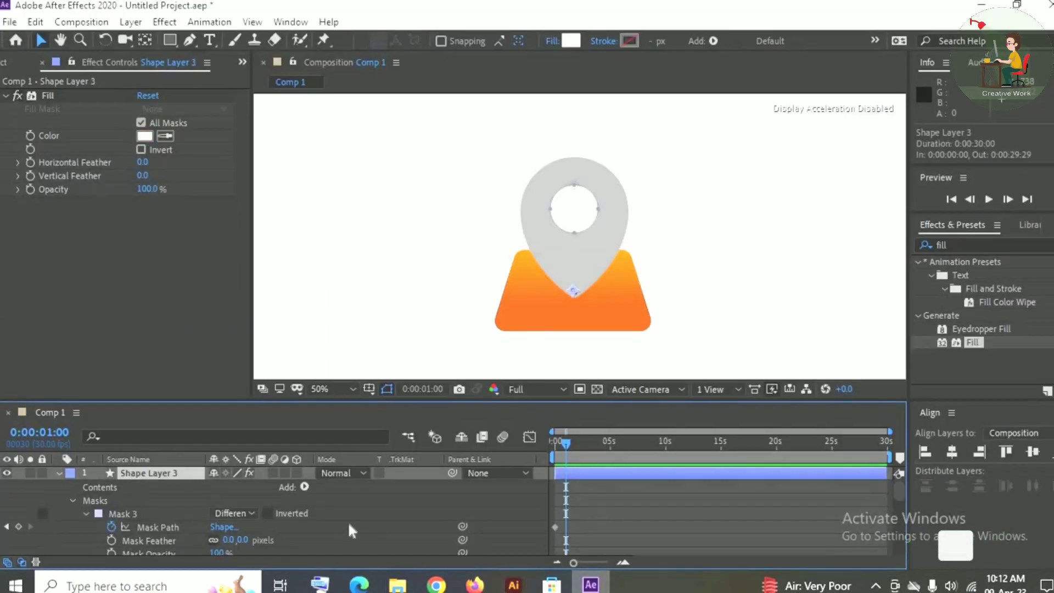
scroll(350, 525, down, 7)
scroll(220, 532, up, 1)
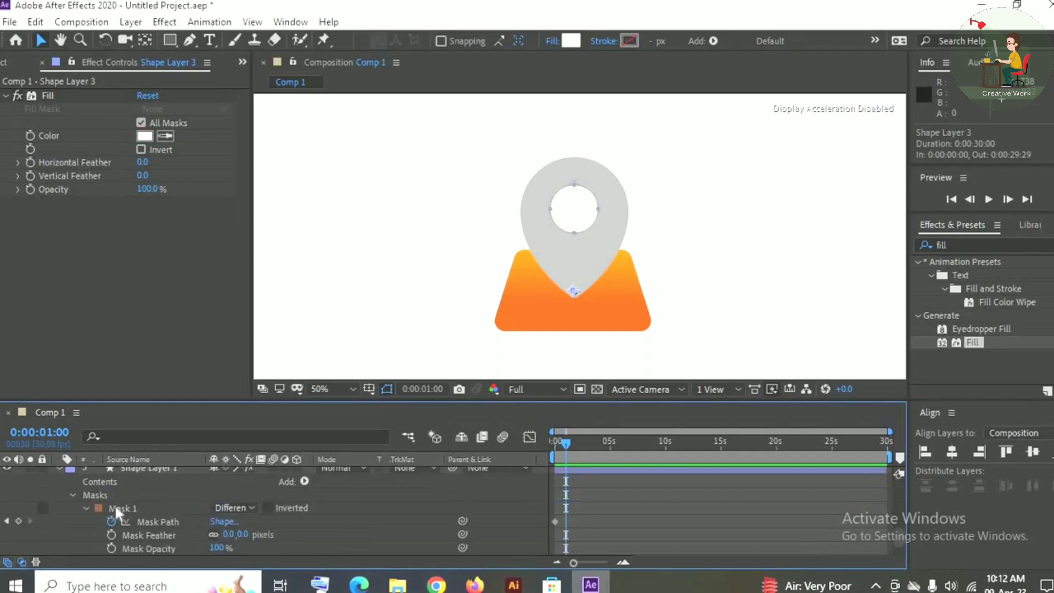
scroll(104, 504, up, 1)
scroll(170, 535, down, 1)
click(150, 520)
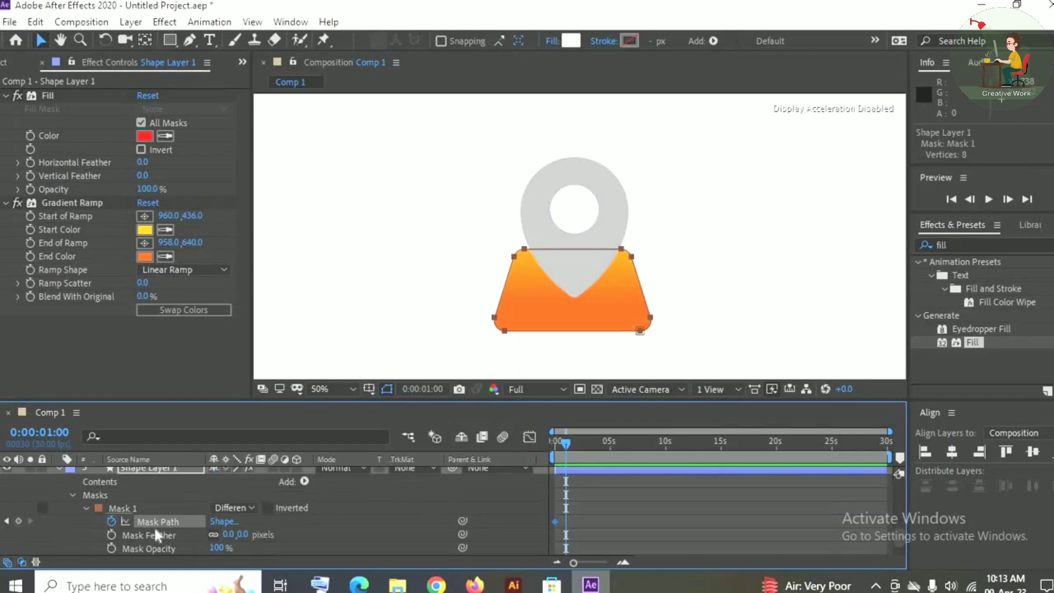
click(35, 22)
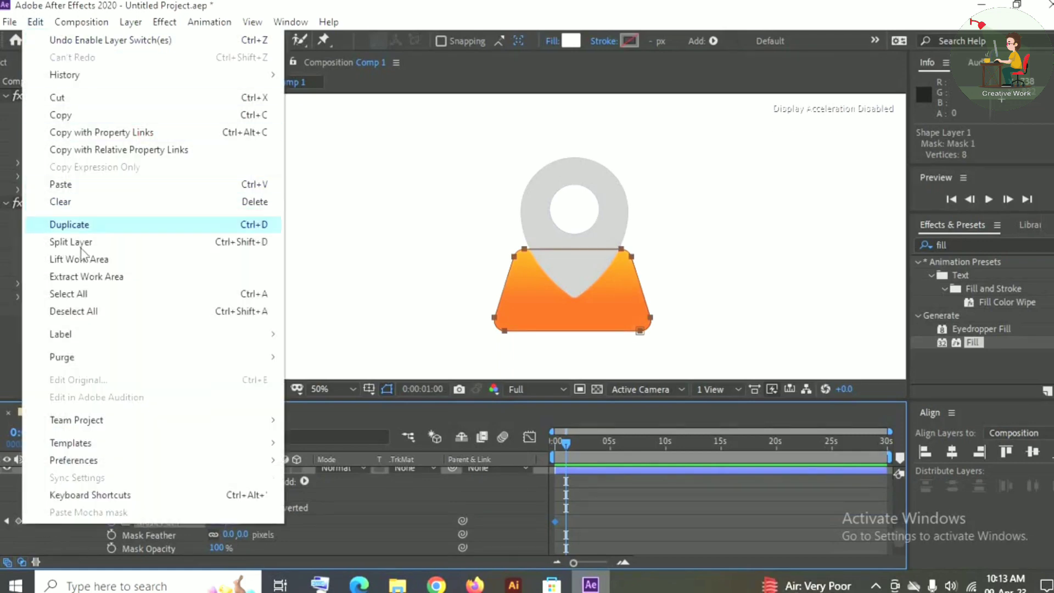
key(ctrl+v)
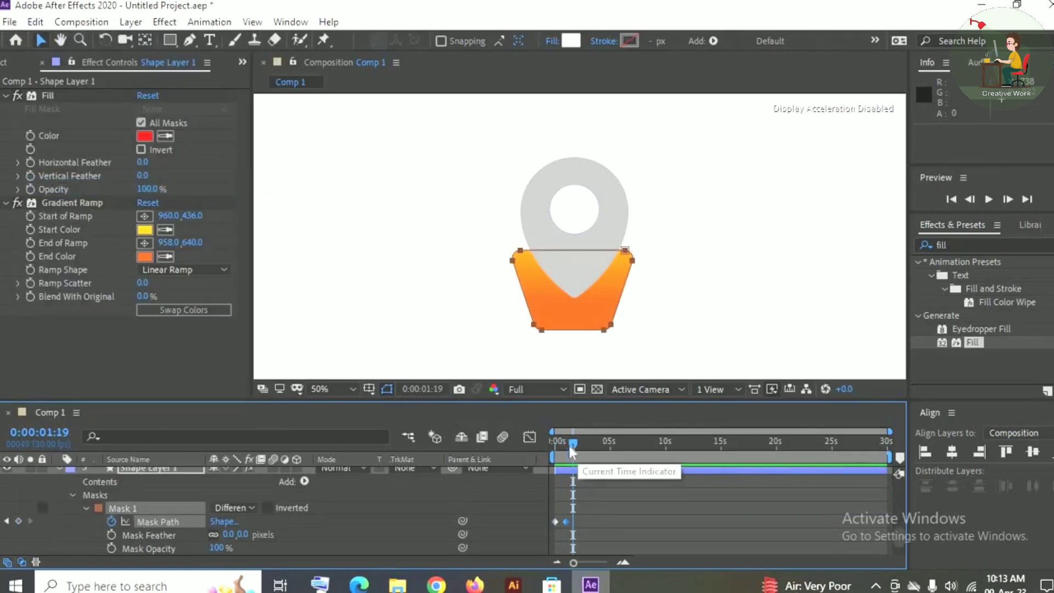
- Preview the base's change into the pot, ending back on the 0:00:01:00 keyframe
drag(566, 544, 547, 478)
key(space)
click(570, 443)
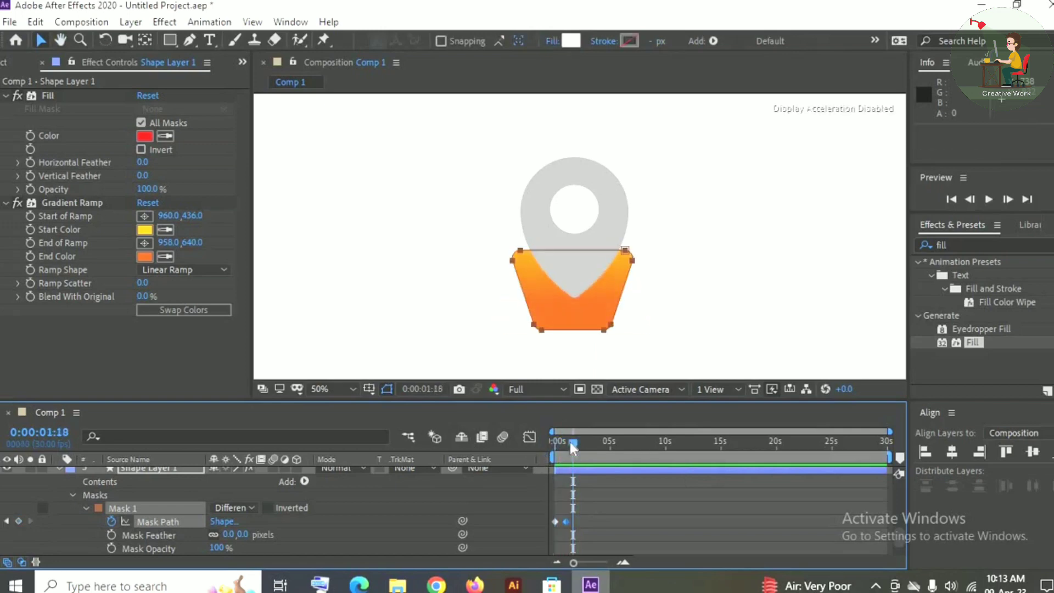
click(8, 520)
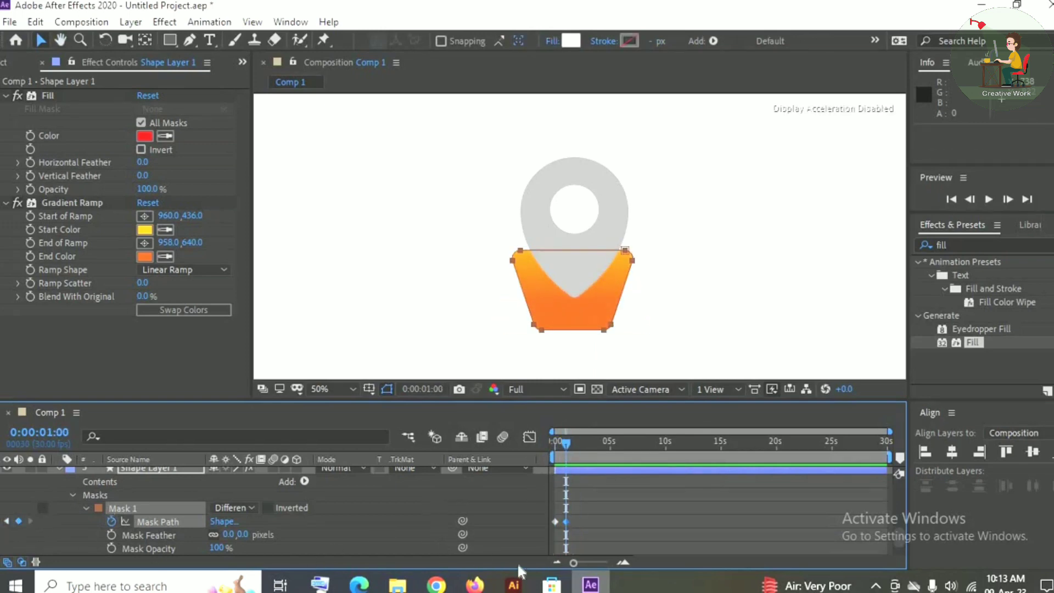
- Switch to Illustrator and copy the larger right leaf, item 3 of the Flower top layer
click(514, 584)
click(519, 428)
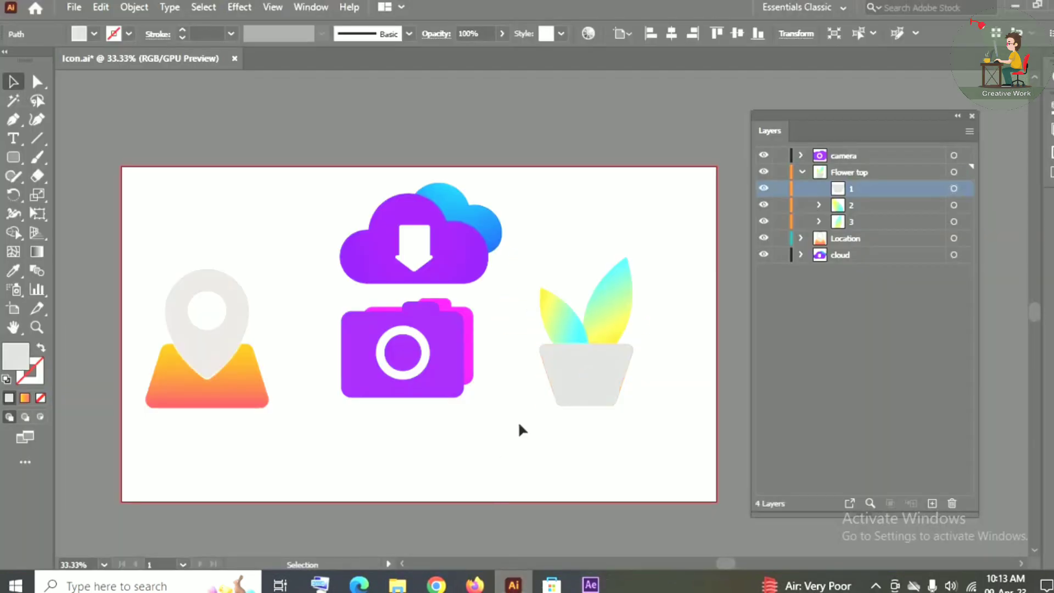
click(953, 221)
click(109, 10)
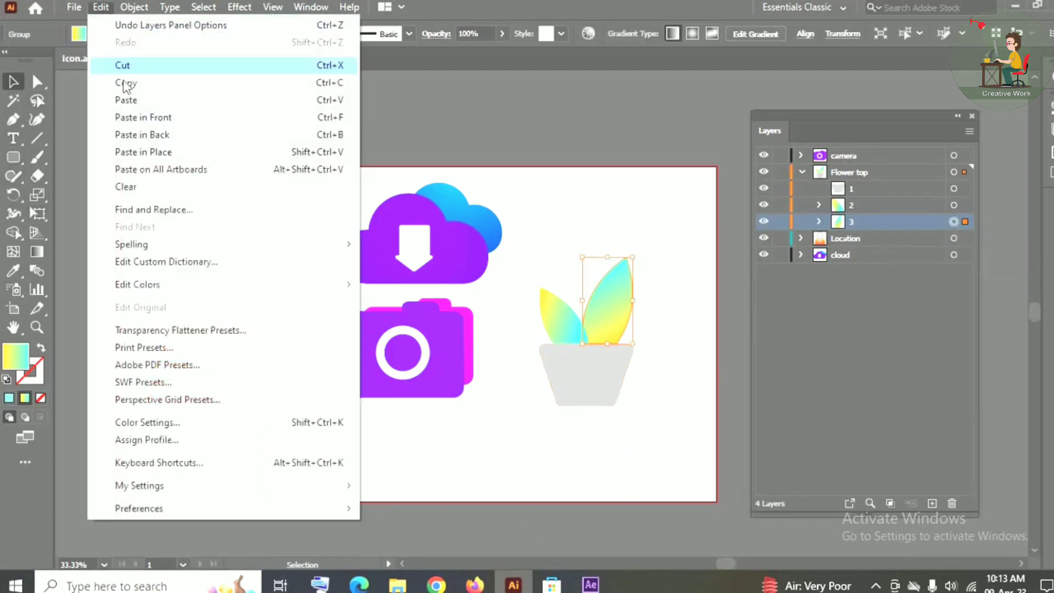
click(123, 78)
- Switch to After Effects and paste the larger leaf path into Shape Layer 2's Mask Path at 0:00:01:00
click(590, 585)
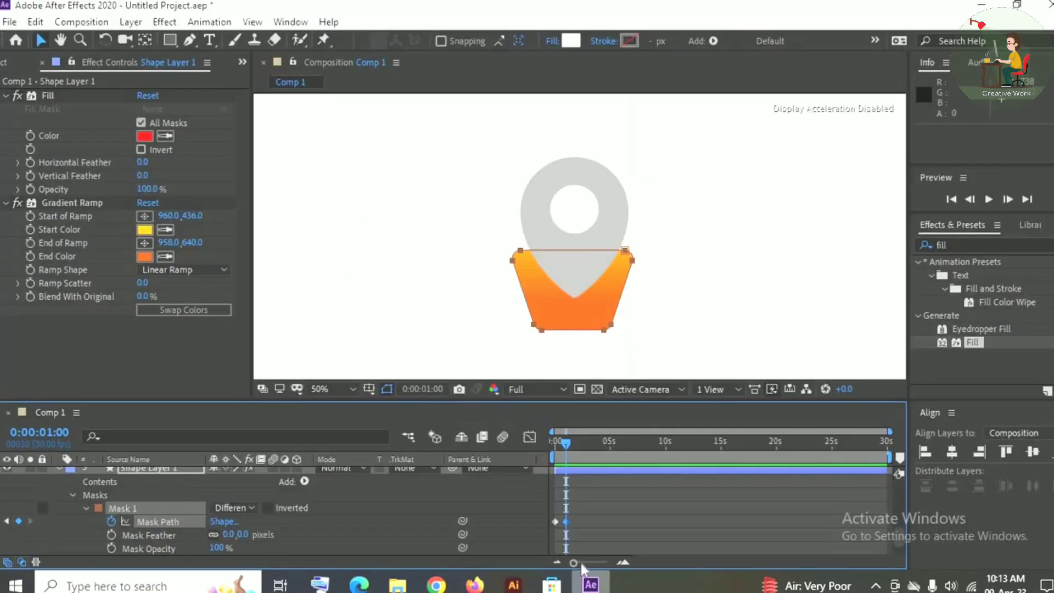
scroll(584, 518, down, 3)
click(146, 510)
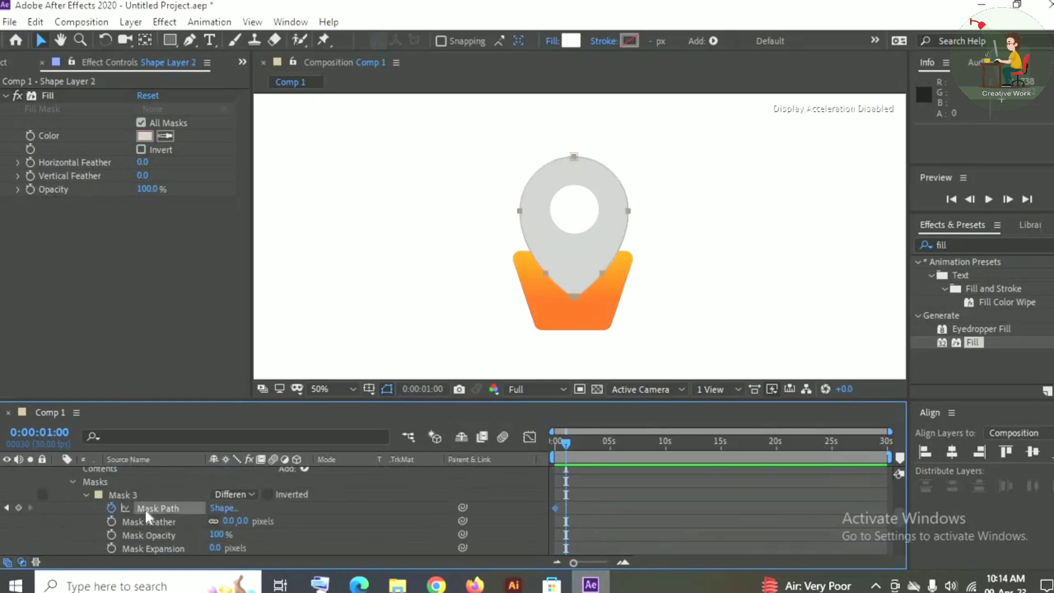
click(35, 22)
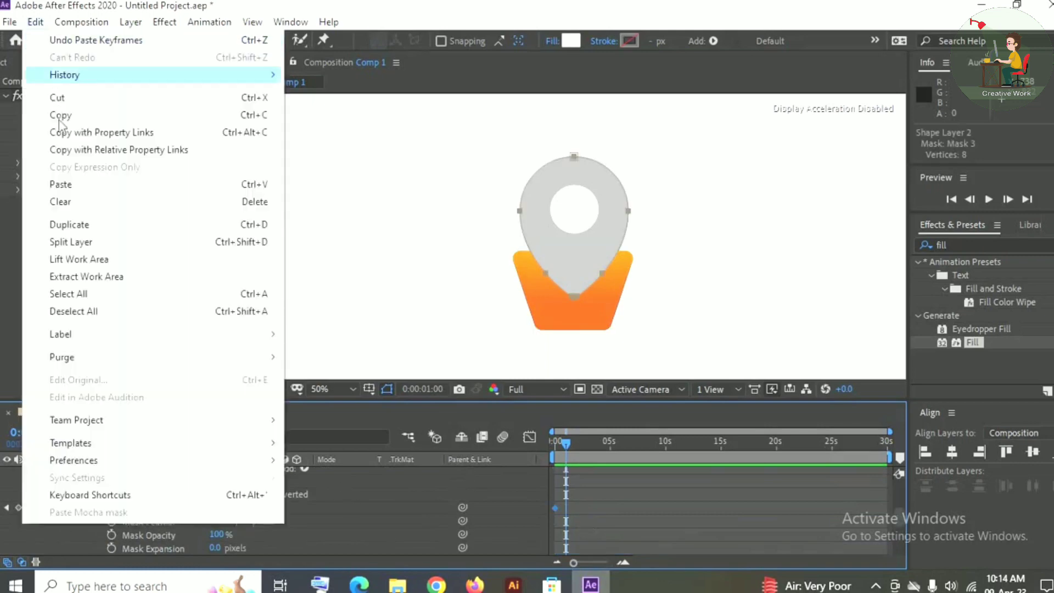
click(61, 183)
- Preview the pin's change into the leaf from 0 seconds and return to 0:00:01:00
click(554, 443)
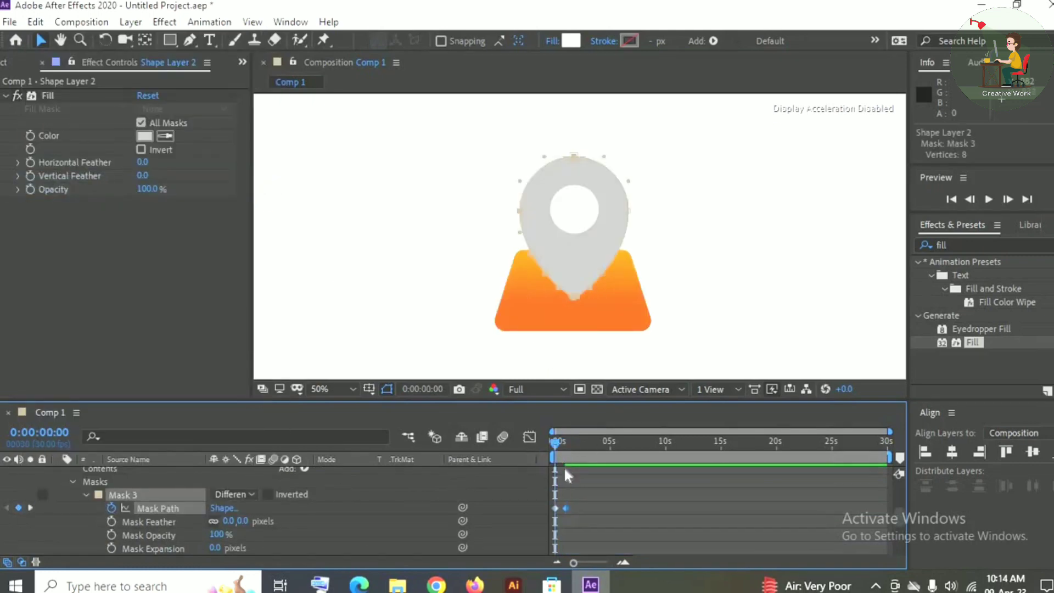
key(space)
key(space)
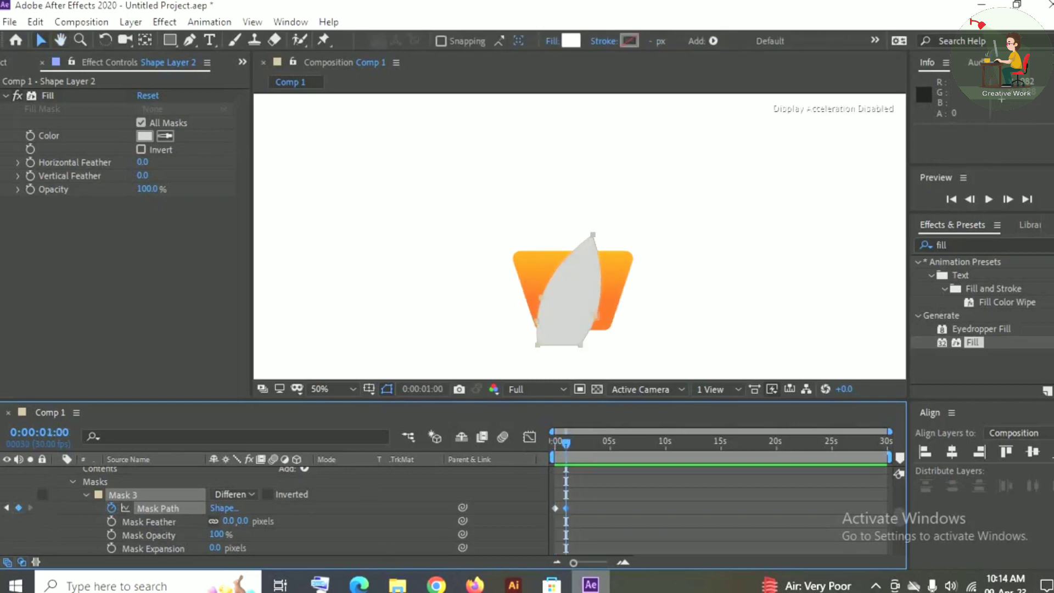
- Switch to Illustrator and copy the smaller left leaf, item 2 of the Flower top layer
click(514, 585)
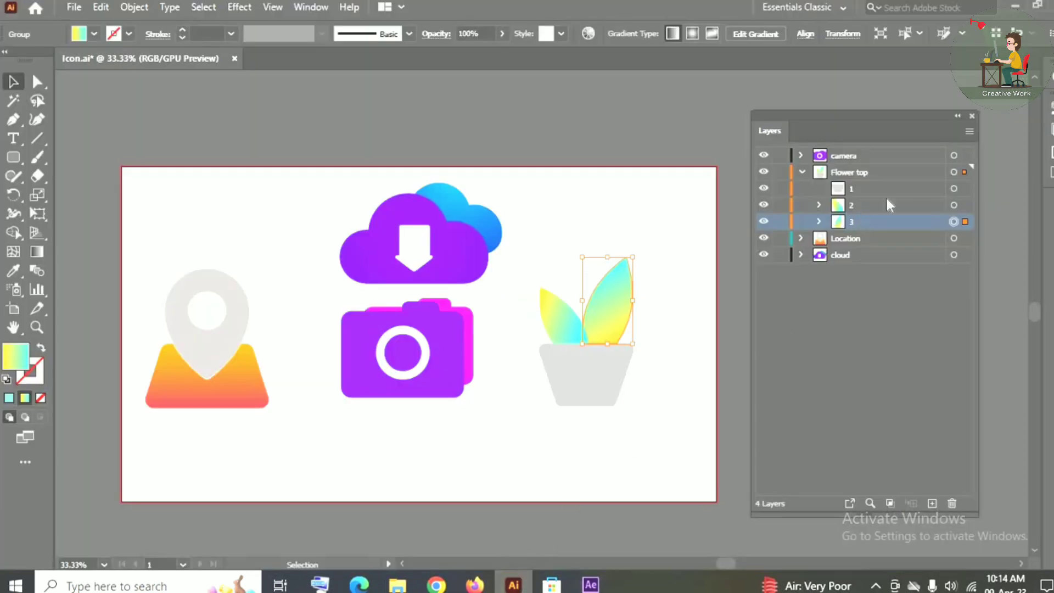
click(764, 206)
click(764, 205)
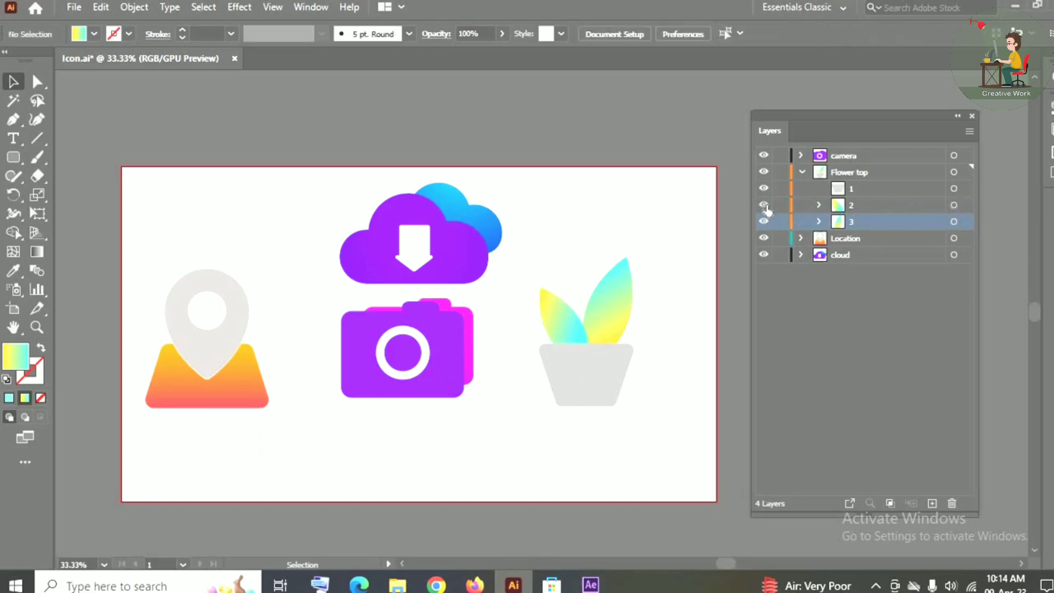
click(954, 205)
click(101, 7)
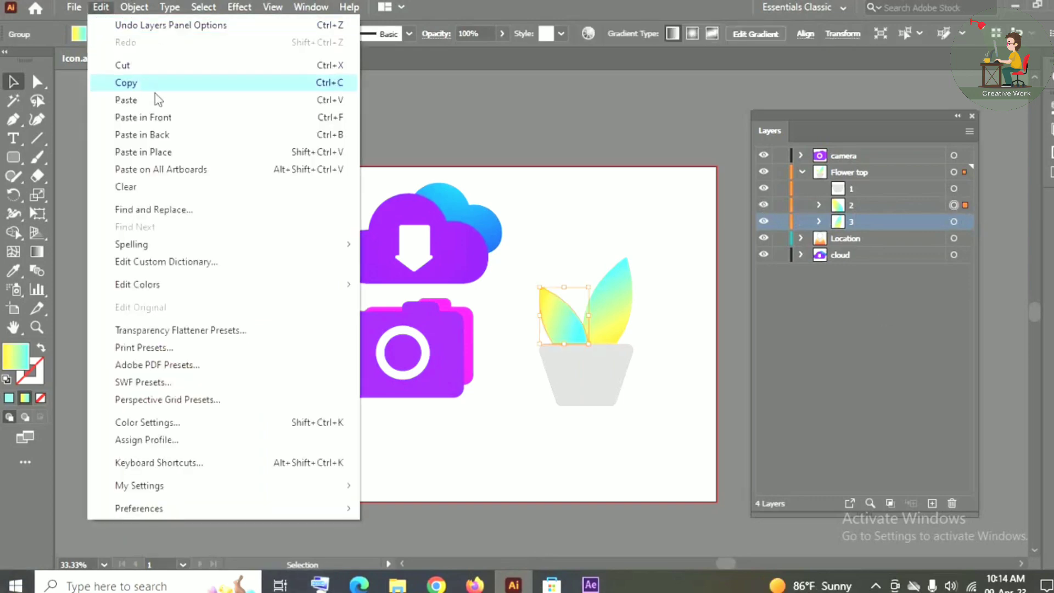
click(153, 99)
- Switch to After Effects and paste the smaller leaf path into Shape Layer 3's Mask Path at 0:00:01:00
click(591, 586)
scroll(899, 506, up, 1)
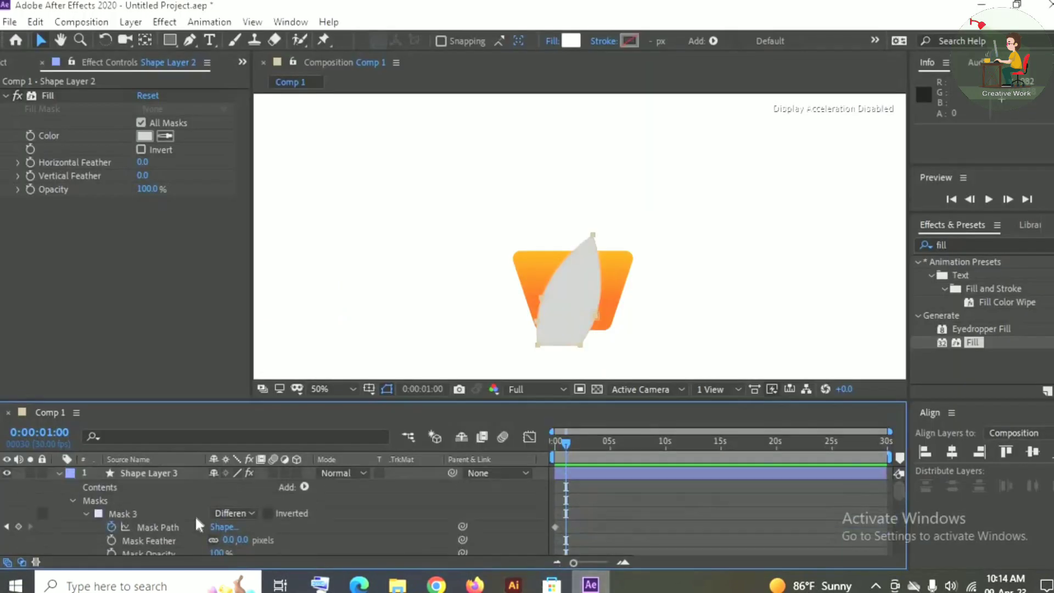
click(156, 527)
click(35, 21)
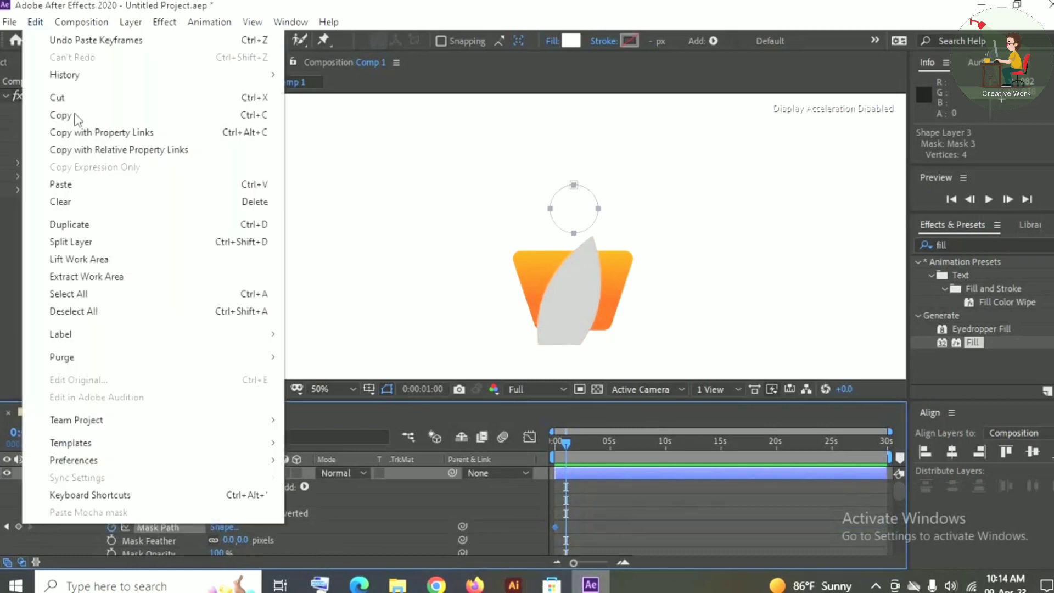
click(68, 185)
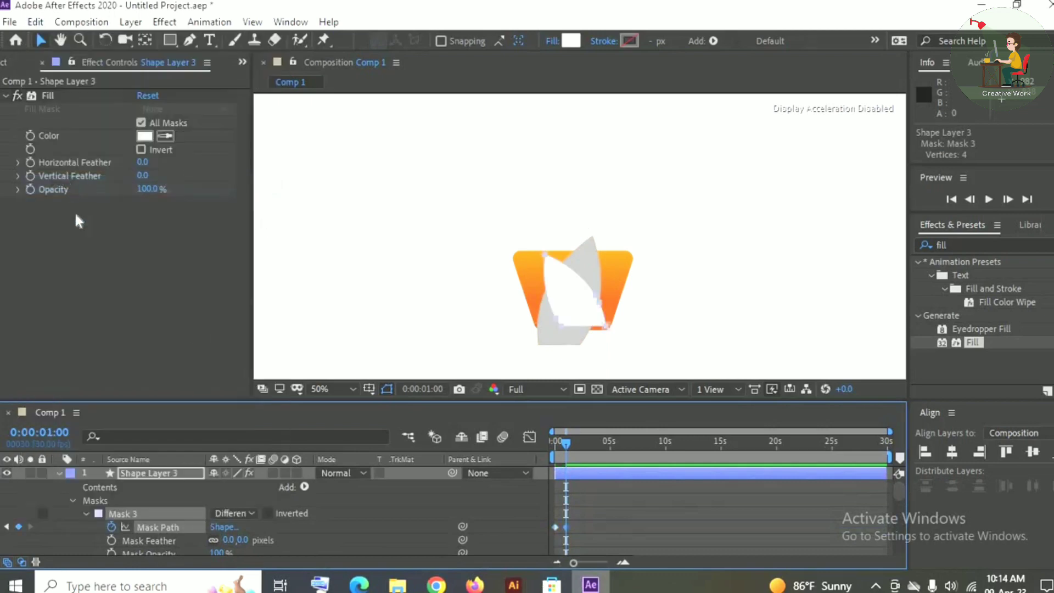
- Move Shape Layer 3's white leaf mask at 0:00:01:00 up onto the left part of the pot's rim
click(7, 526)
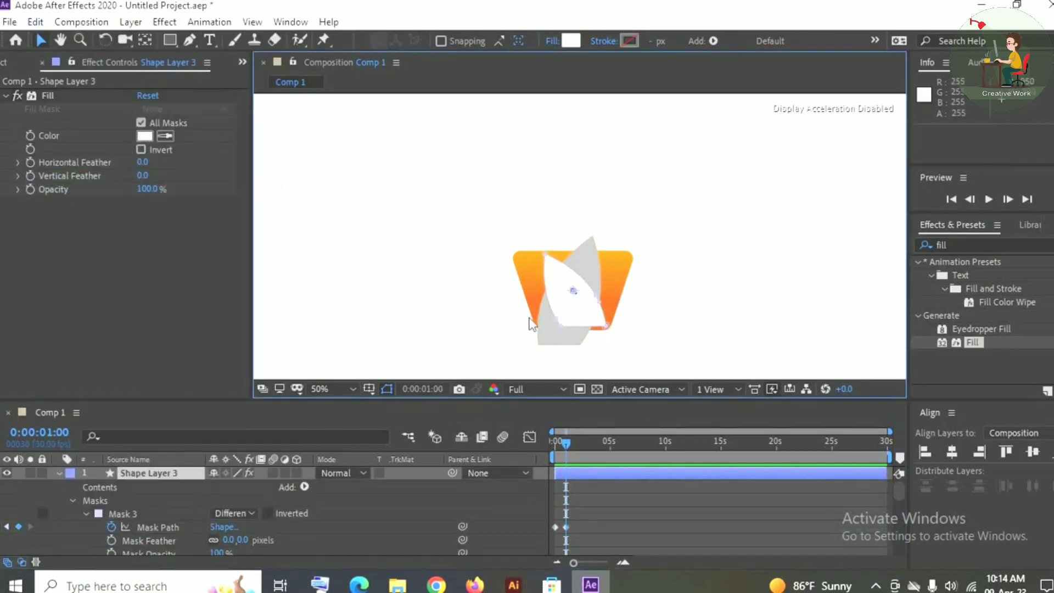
click(156, 527)
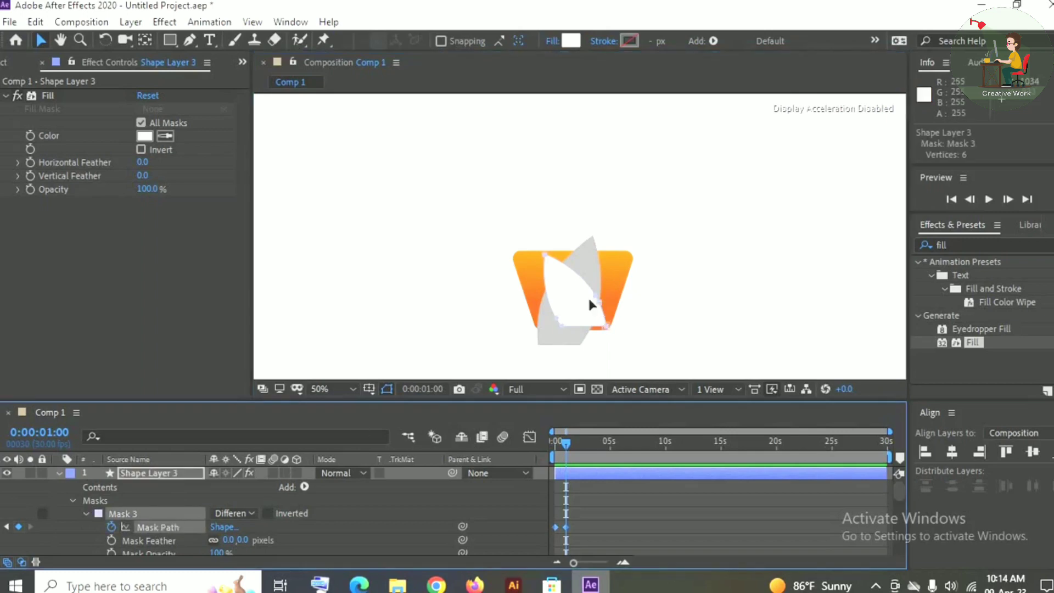
drag(588, 295, 579, 242)
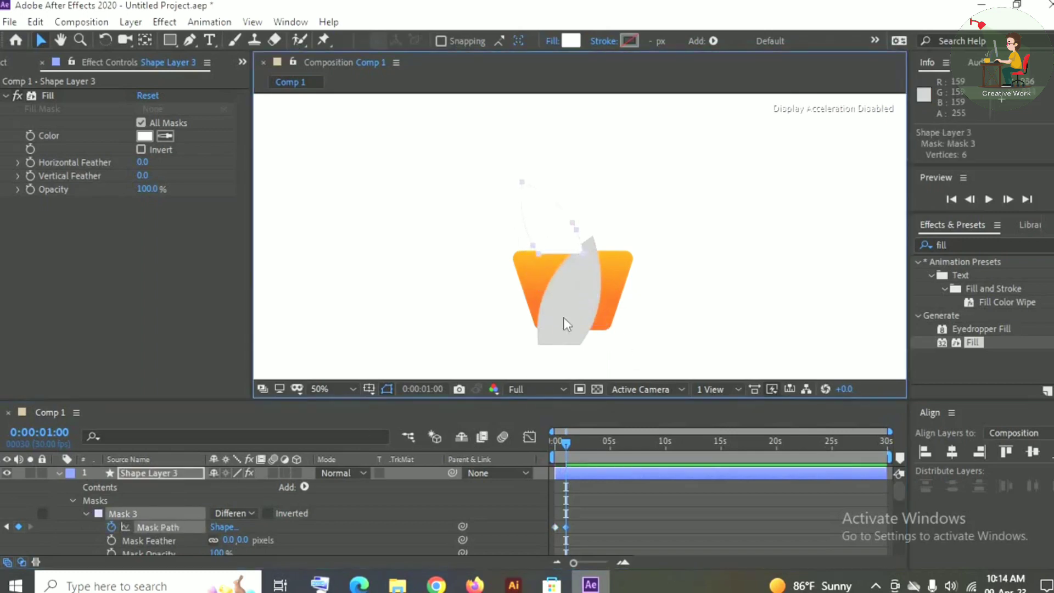
- Move Shape Layer 2's grey leaf mask at 0:00:01:00 up onto the right part of the pot's rim
drag(901, 492, 900, 511)
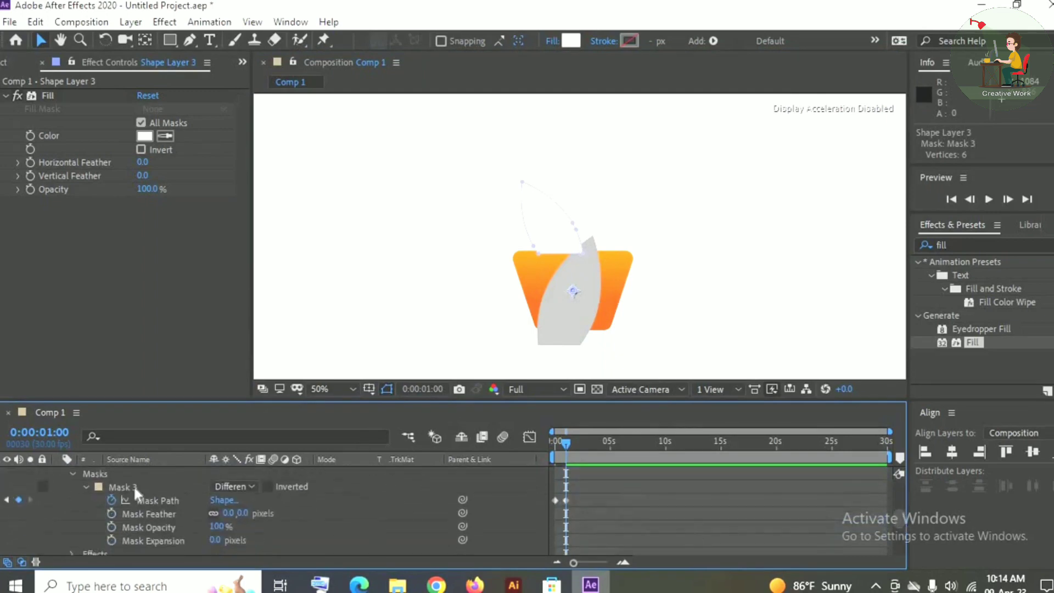
click(135, 488)
drag(597, 292, 645, 200)
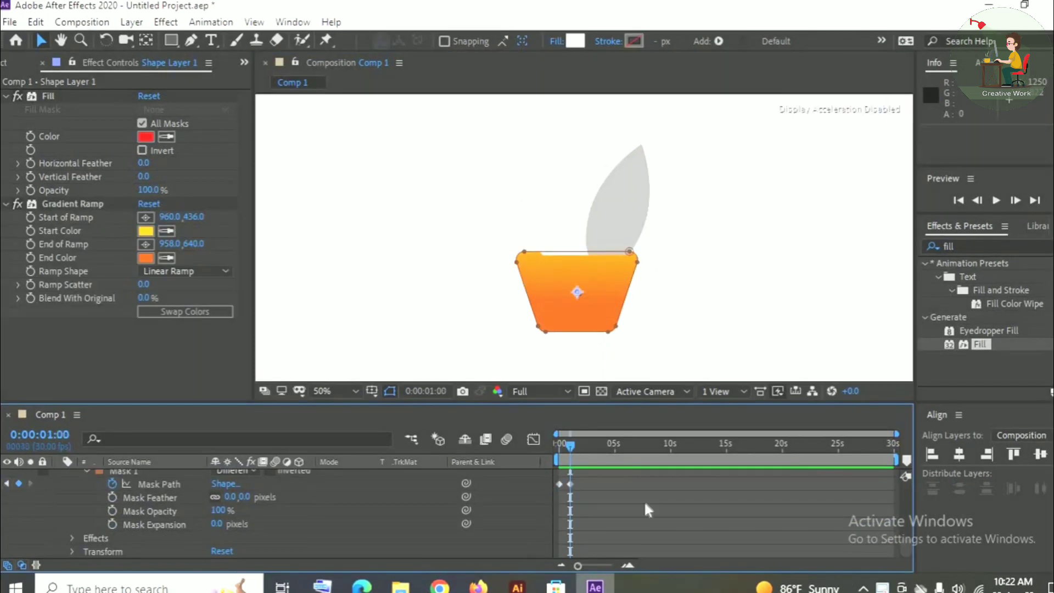
- Apply a second Fill effect to Shape Layer 2, the grey leaf
scroll(645, 503, up, 3)
mouse_move(905, 506)
mouse_down()
mouse_move(907, 567)
mouse_move(896, 516)
mouse_up()
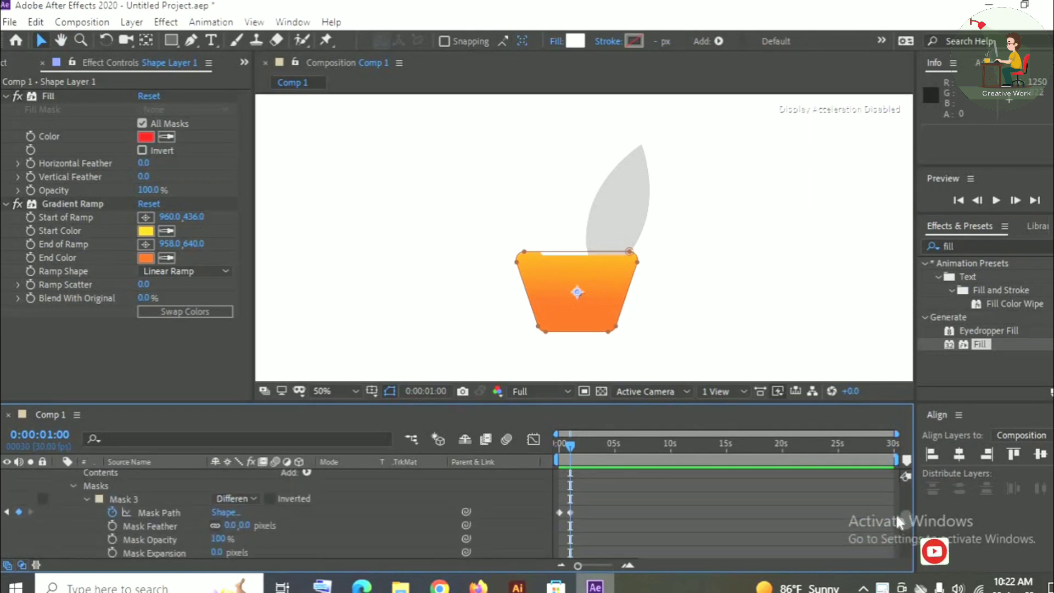
scroll(900, 521, up, 1)
click(152, 535)
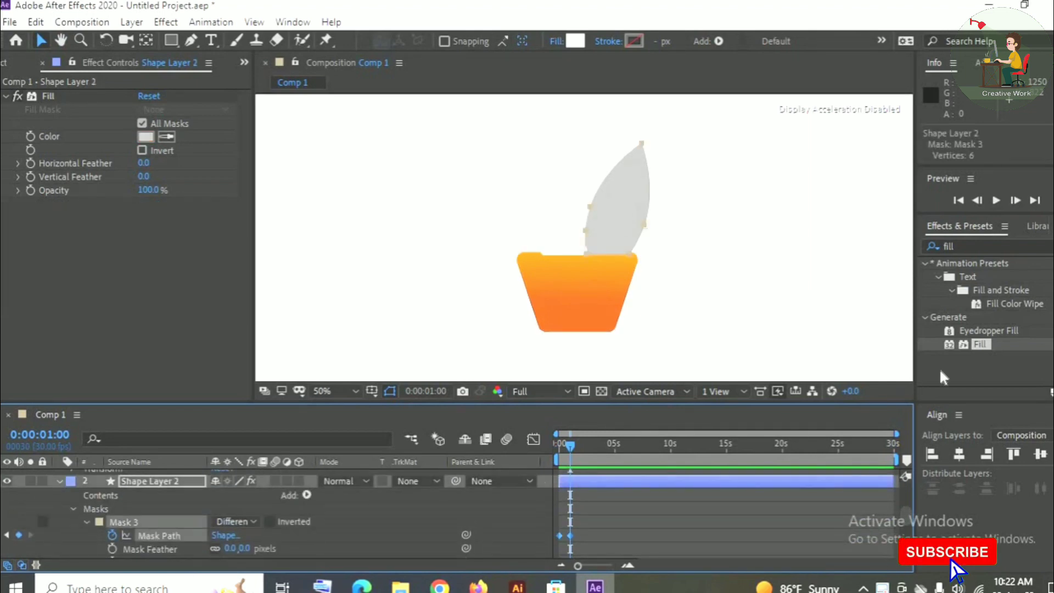
double_click(982, 344)
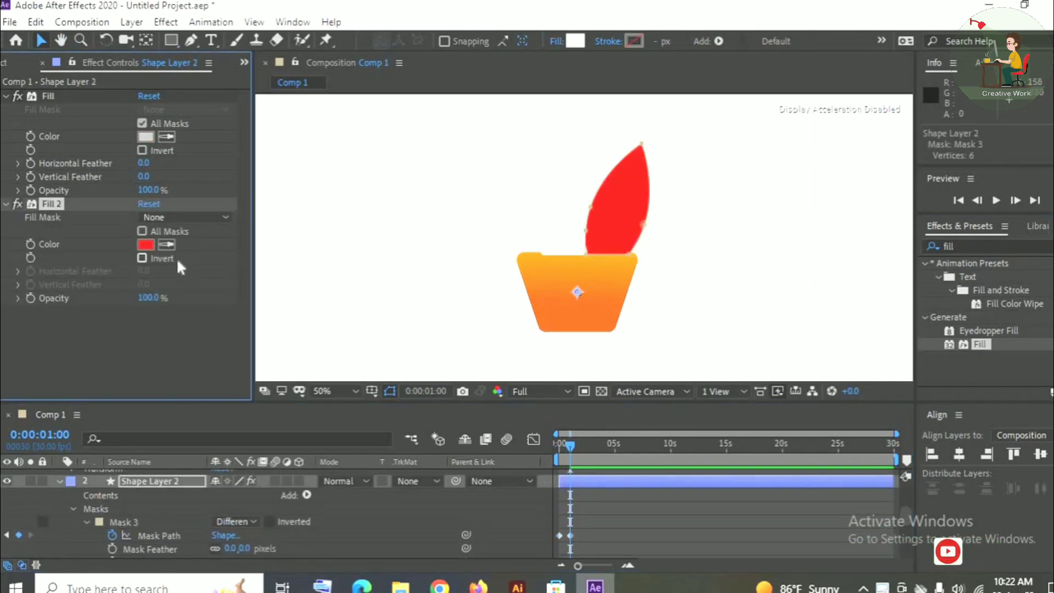
- Change the color of Shape Layer 2's second Fill effect to green
click(145, 244)
mouse_move(295, 427)
mouse_down()
mouse_move(295, 387)
mouse_move(295, 450)
mouse_move(295, 421)
mouse_up()
click(238, 391)
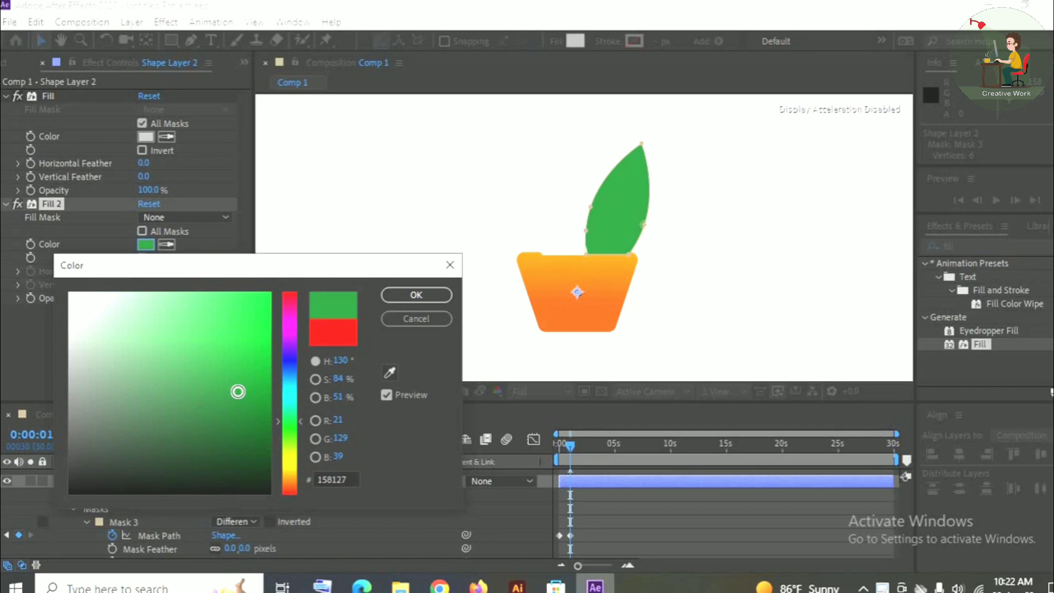
click(413, 300)
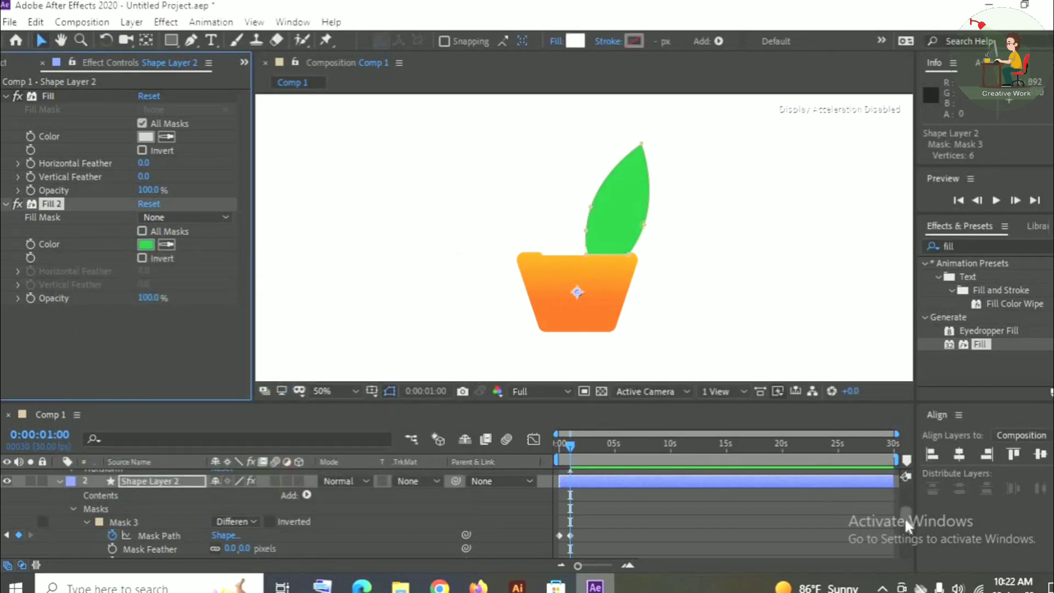
- Apply a second Fill effect to Shape Layer 3, the white leaf
drag(904, 516, 898, 489)
click(153, 527)
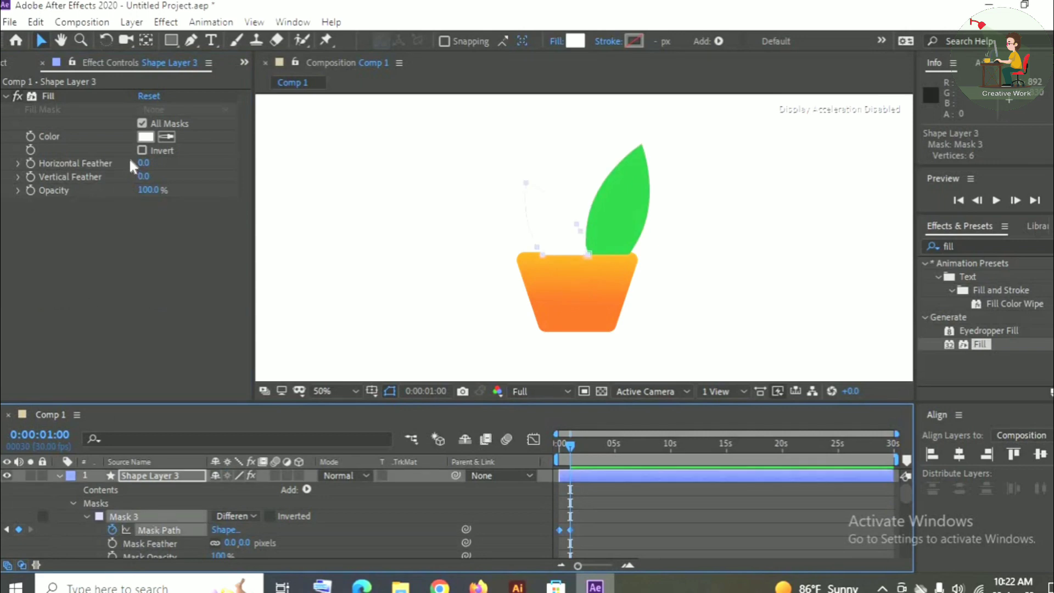
double_click(980, 344)
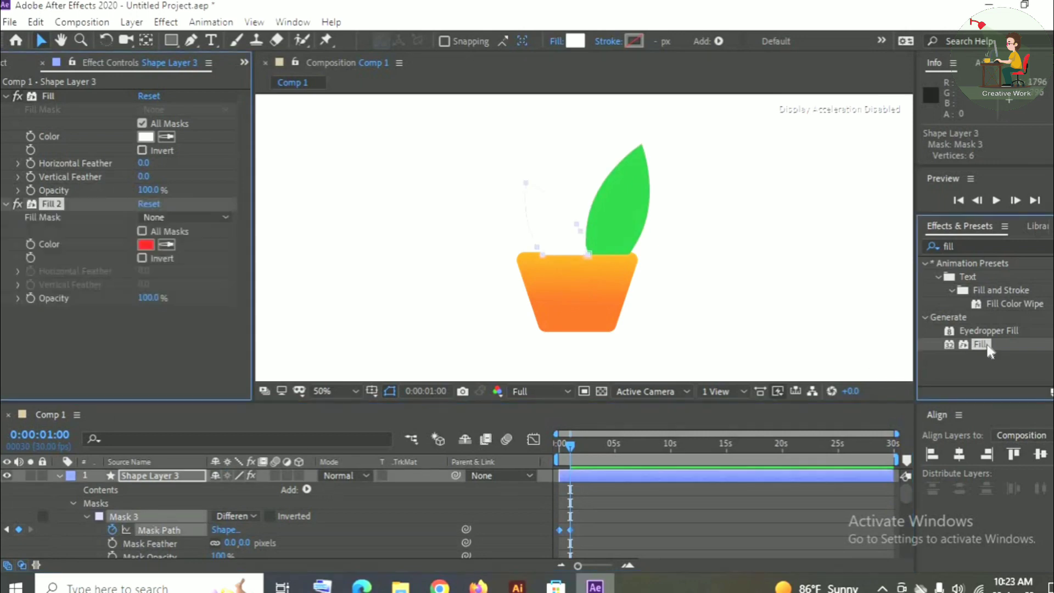
- Change the color of Shape Layer 3's second Fill effect to teal
click(145, 244)
drag(289, 434, 284, 396)
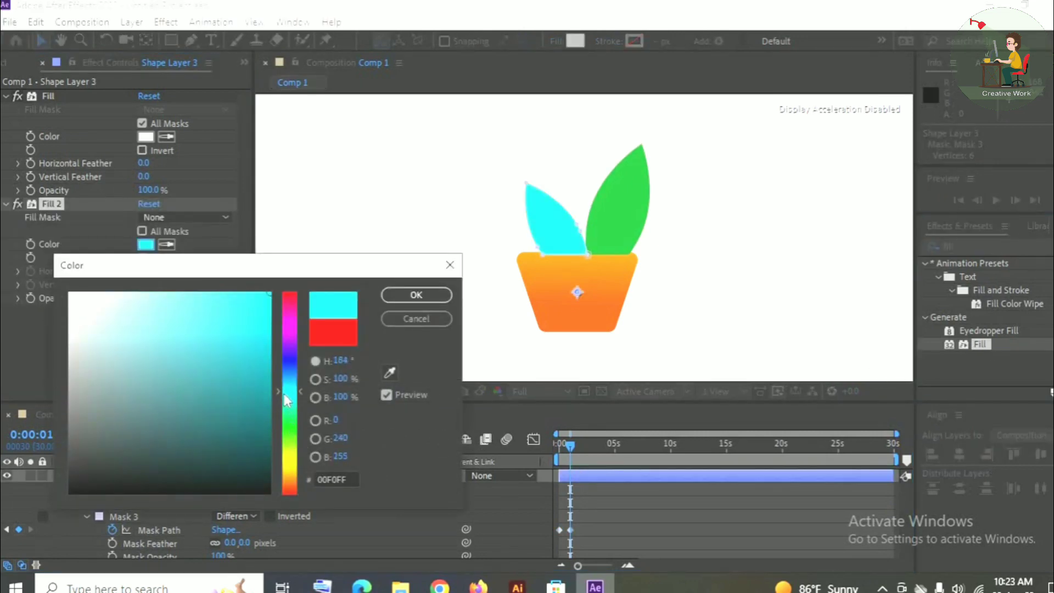
click(247, 387)
click(291, 396)
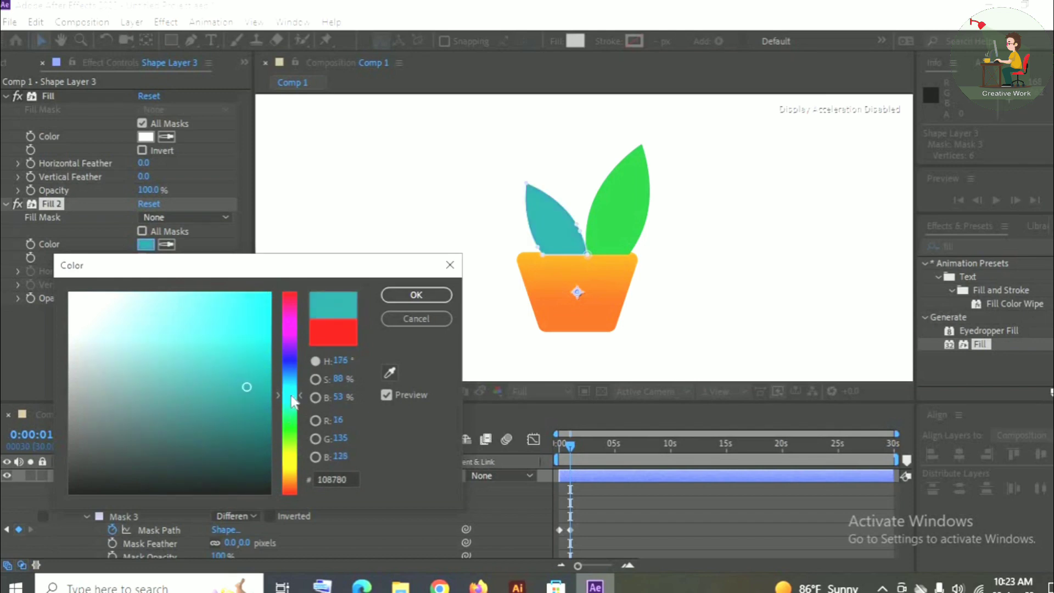
click(419, 295)
- Sample the teal of the location pin's inner circle as the color of Shape Layer 2's second Fill effect
scroll(505, 362, up, 1)
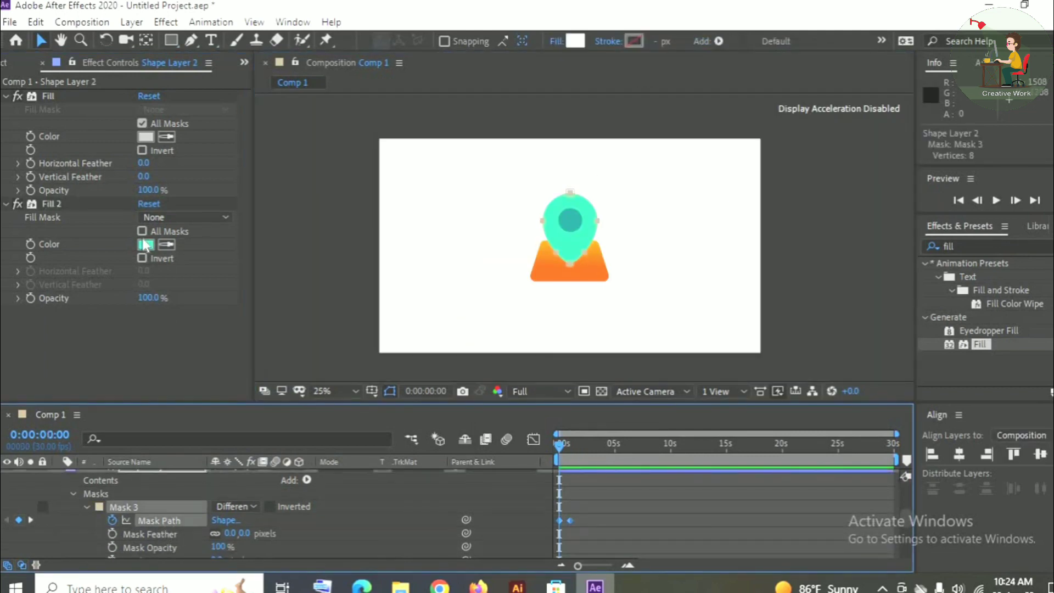
click(167, 244)
click(571, 221)
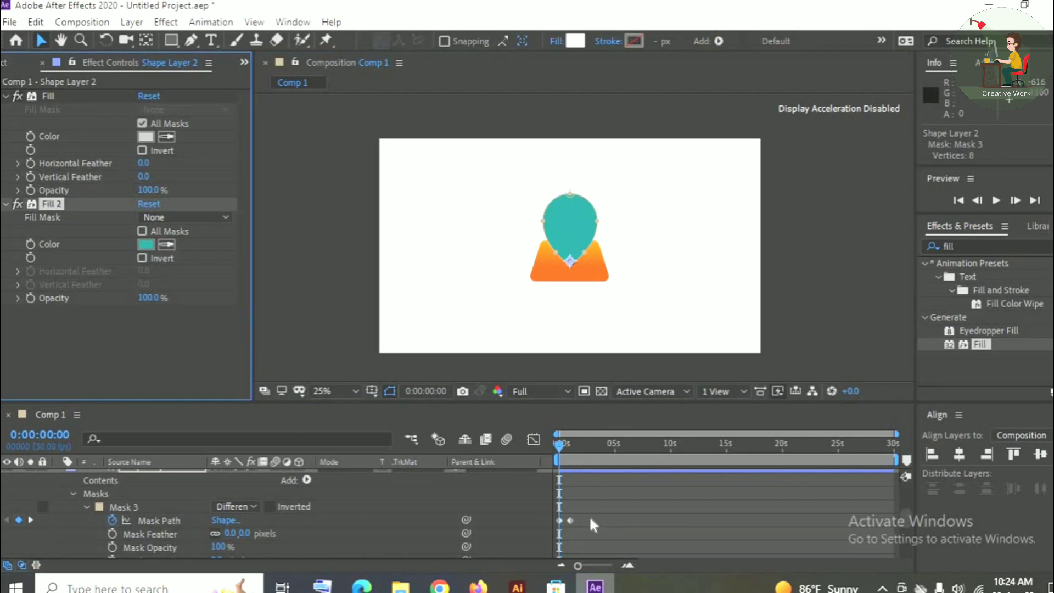
- Change the color of Shape Layer 3's second Fill effect to a light mint green
scroll(573, 492, down, 1)
scroll(573, 492, up, 2)
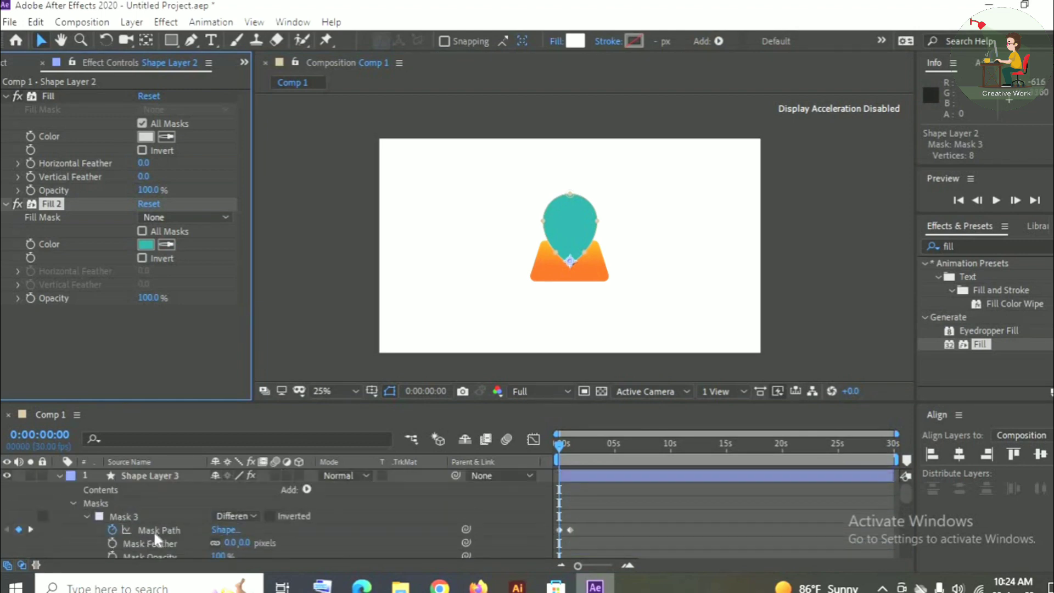
click(157, 530)
click(145, 245)
click(291, 409)
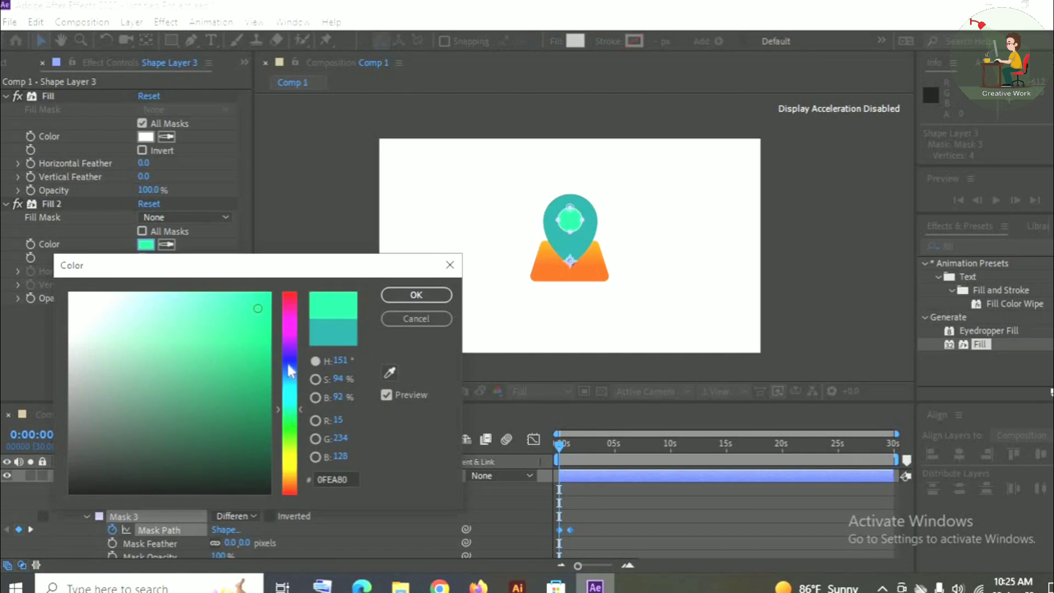
click(268, 286)
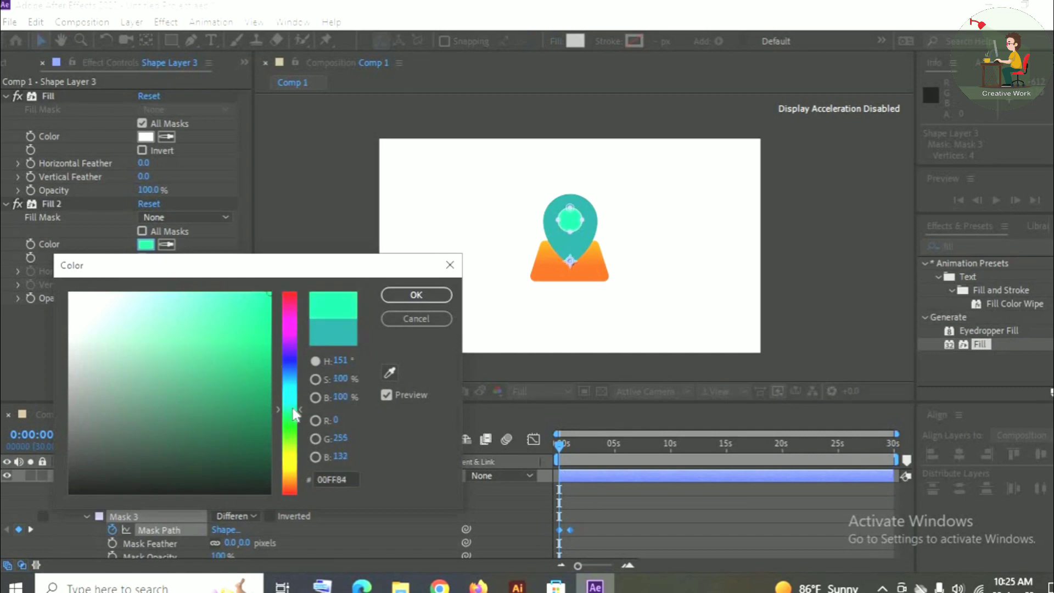
click(416, 295)
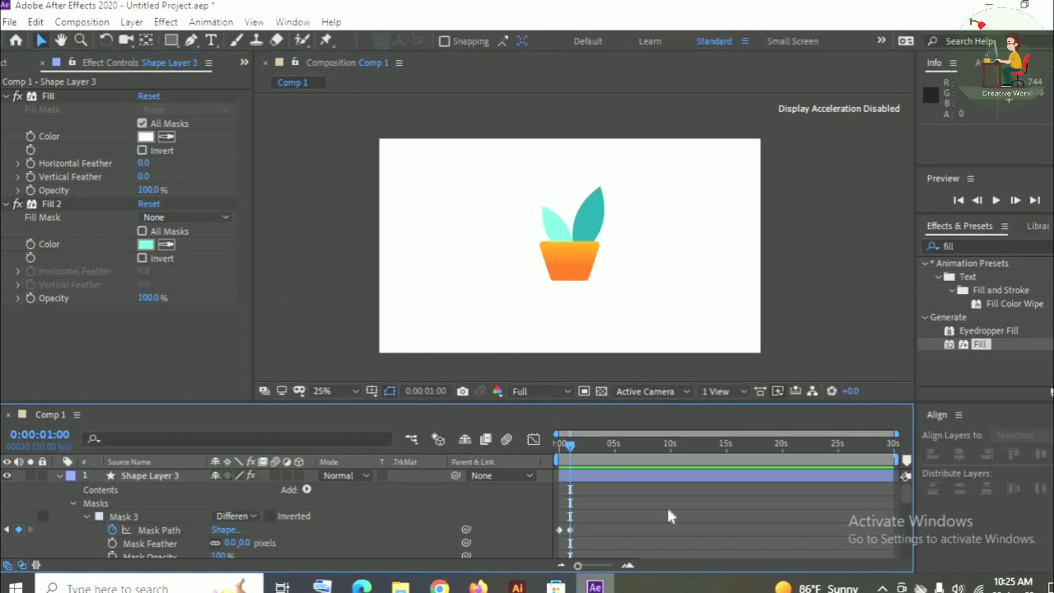
- Move the current time to 0:00:02:00
click(53, 439)
click(53, 438)
key(BackSpace)
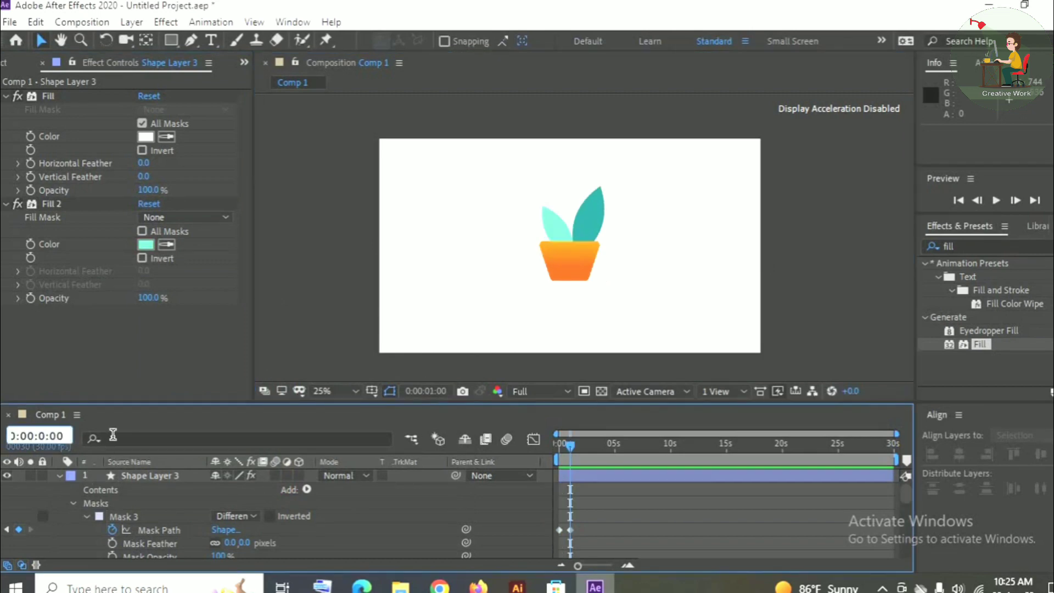
text(2)
key(Return)
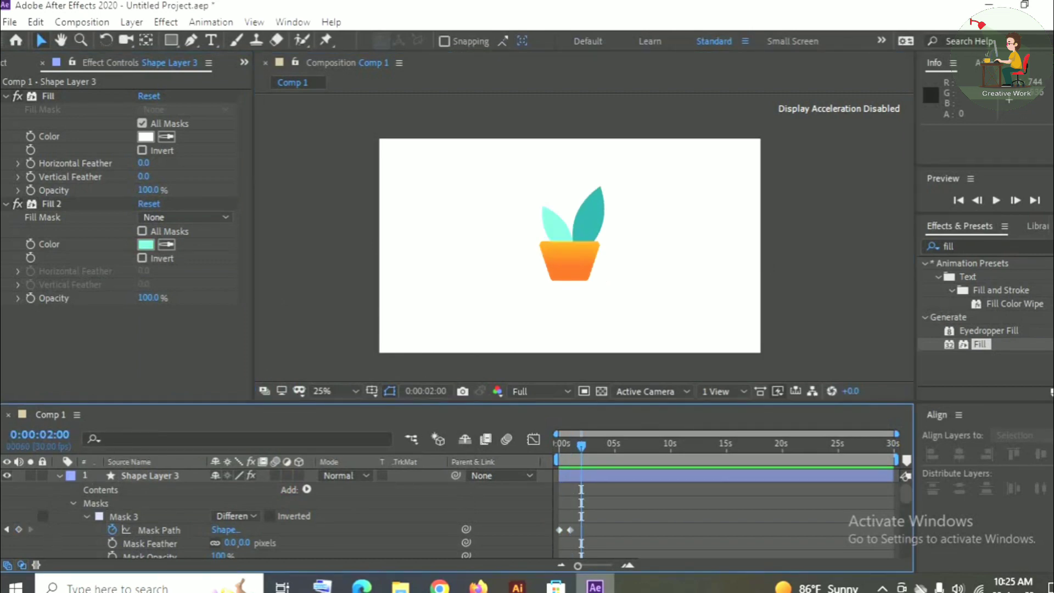
- Switch to Illustrator and copy the blue back cloud shape from the cloud layer
drag(906, 496, 903, 564)
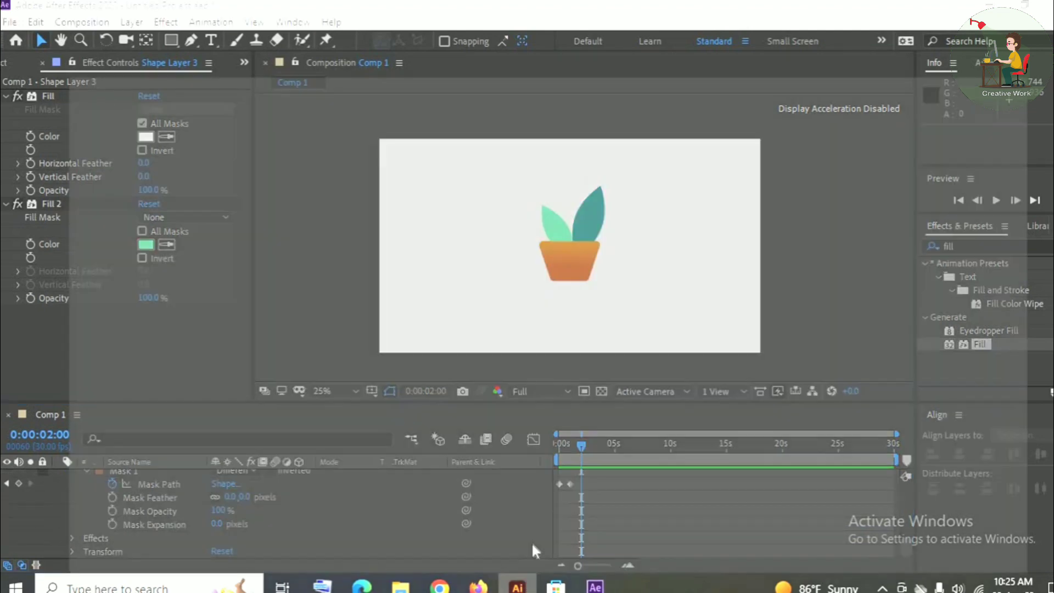
click(518, 586)
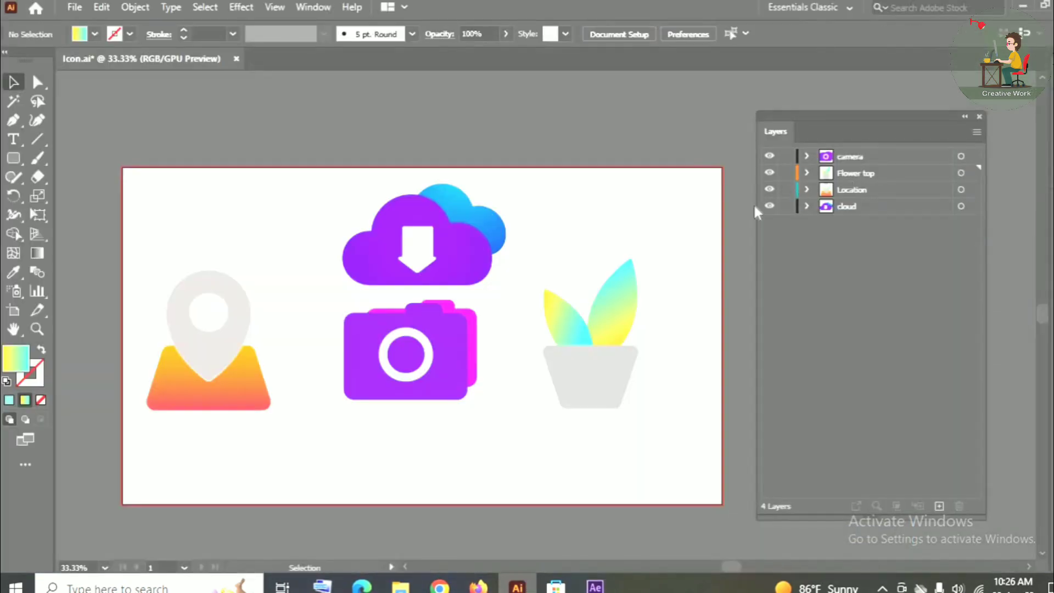
click(471, 272)
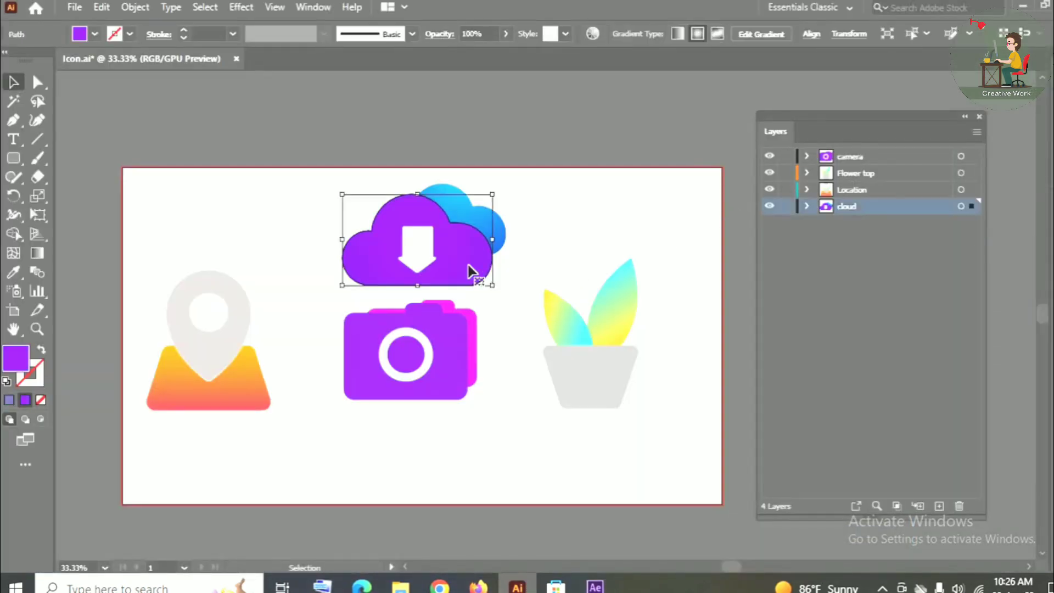
click(806, 207)
click(865, 257)
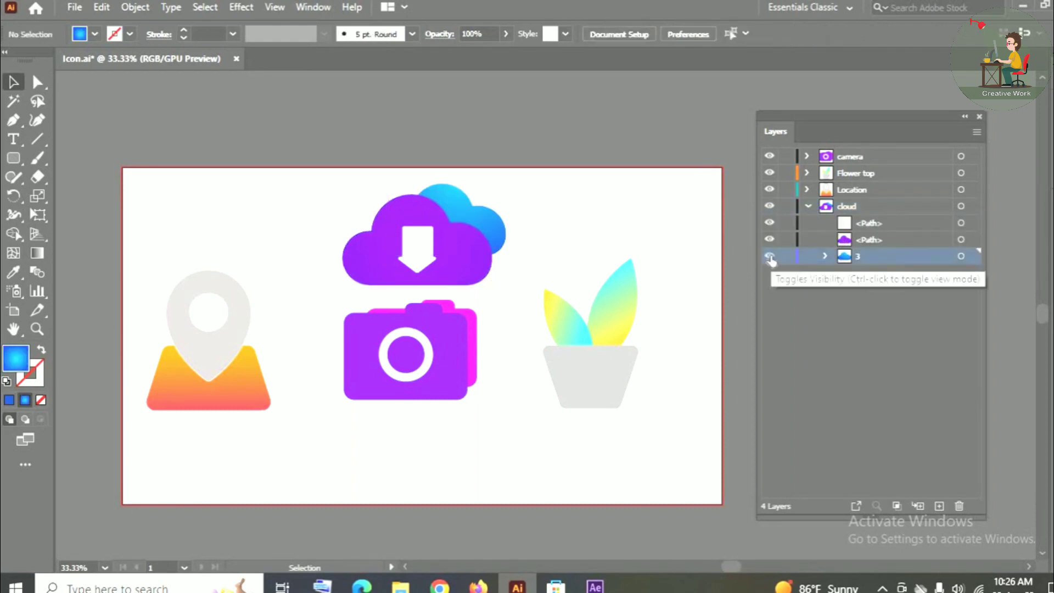
click(972, 256)
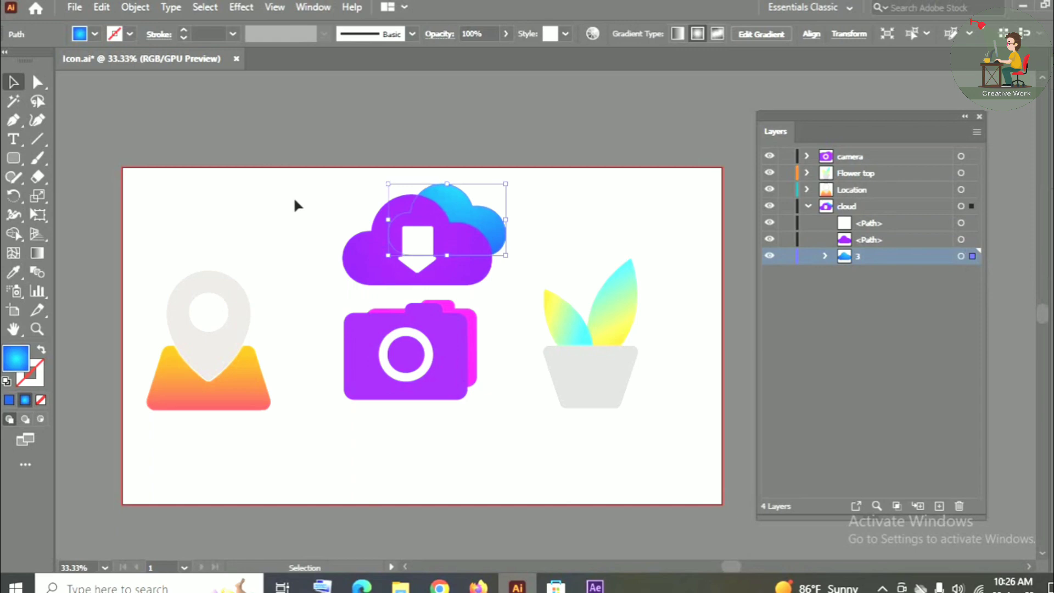
click(101, 7)
click(127, 83)
- Switch to After Effects and paste the blue cloud path into Shape Layer 1's Mask Path at 0:00:02:00
click(595, 586)
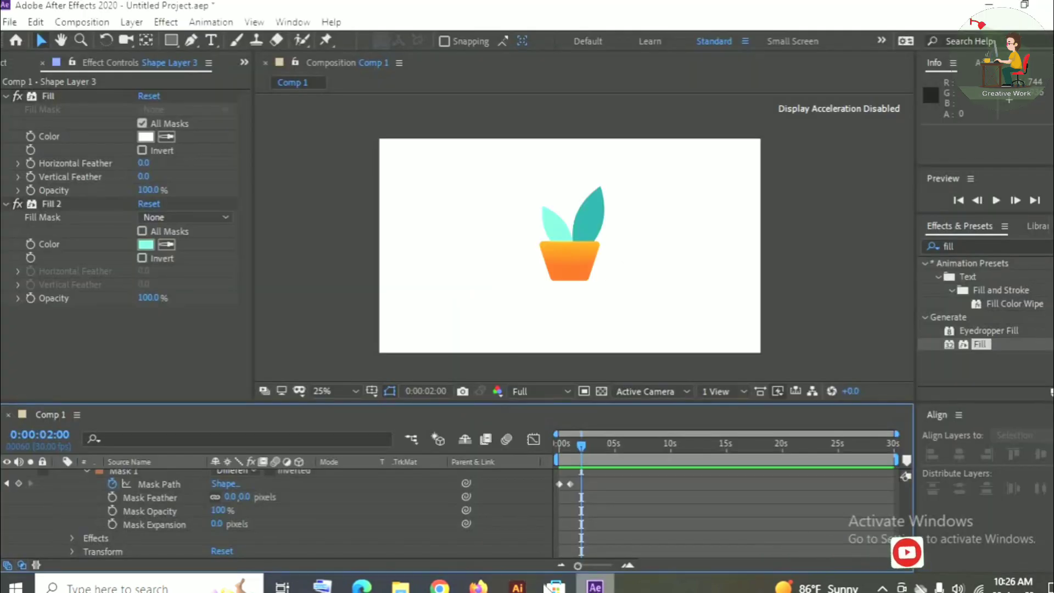
click(158, 484)
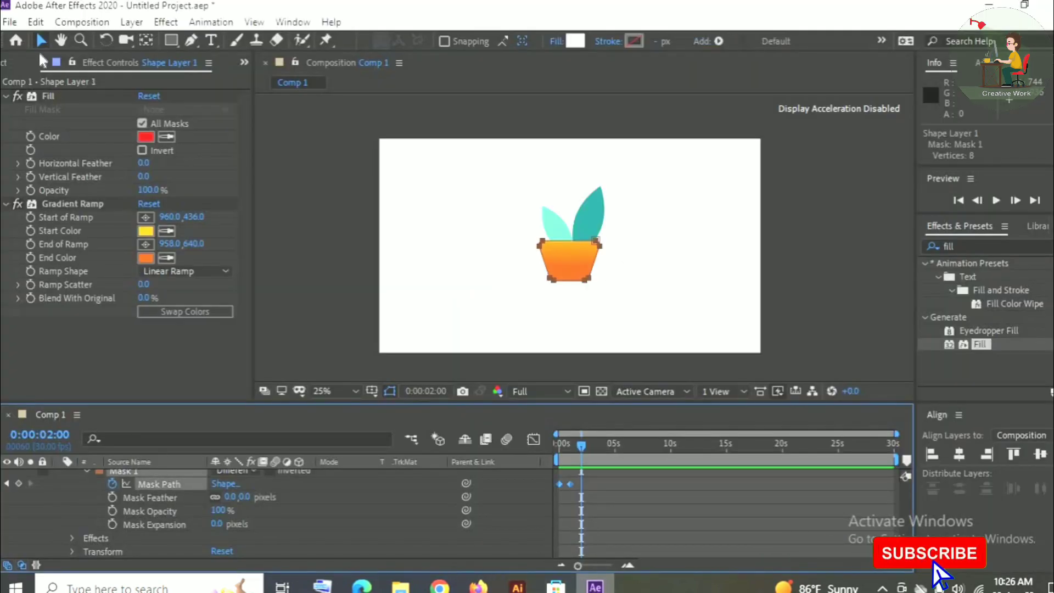
click(36, 22)
click(61, 186)
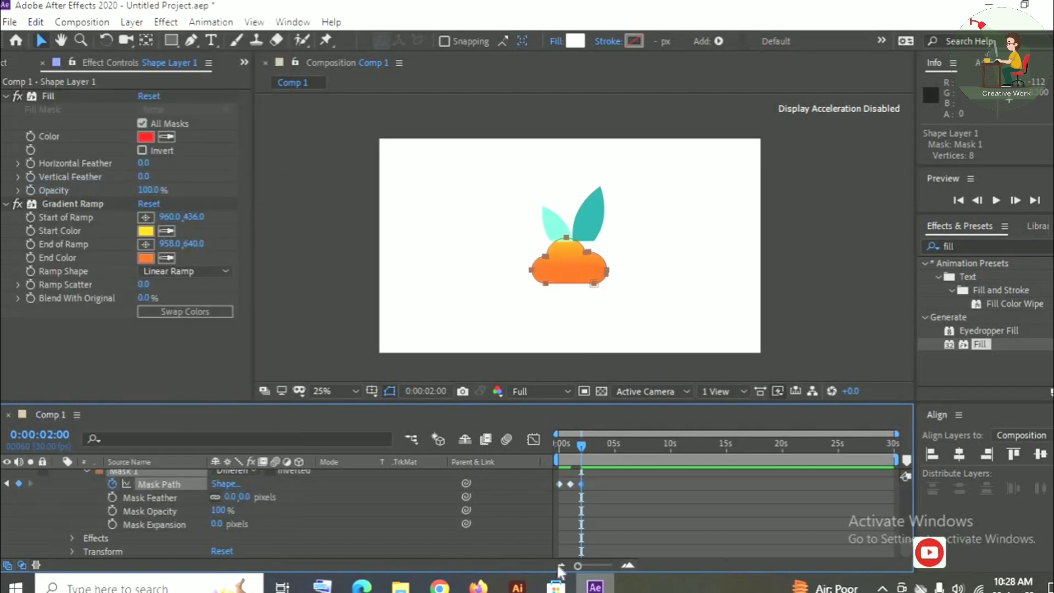
- Switch to Illustrator and copy the purple front cloud path from the cloud layer
click(517, 586)
click(521, 252)
click(961, 240)
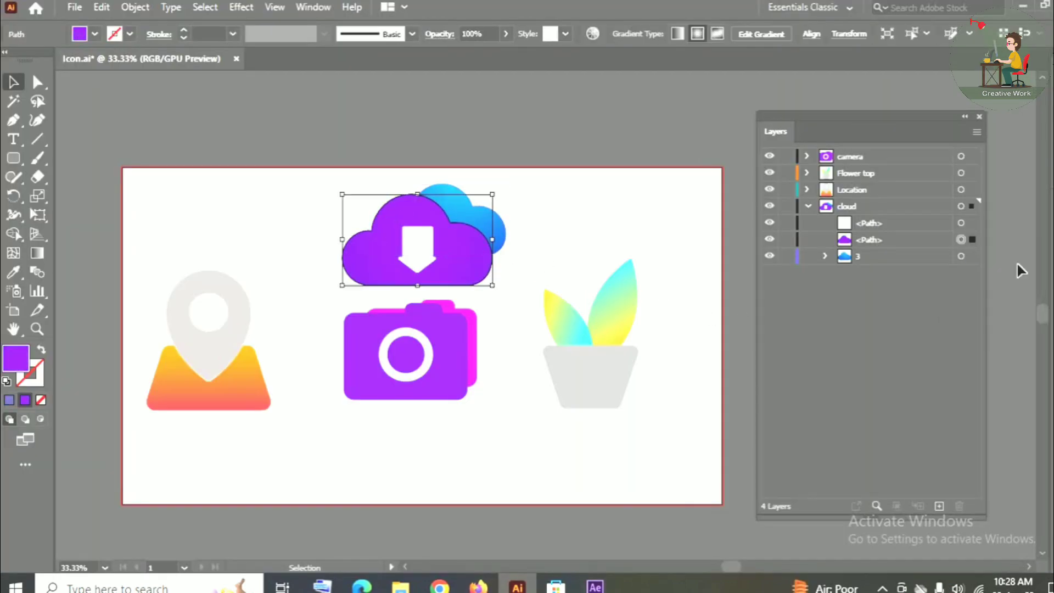
double_click(770, 239)
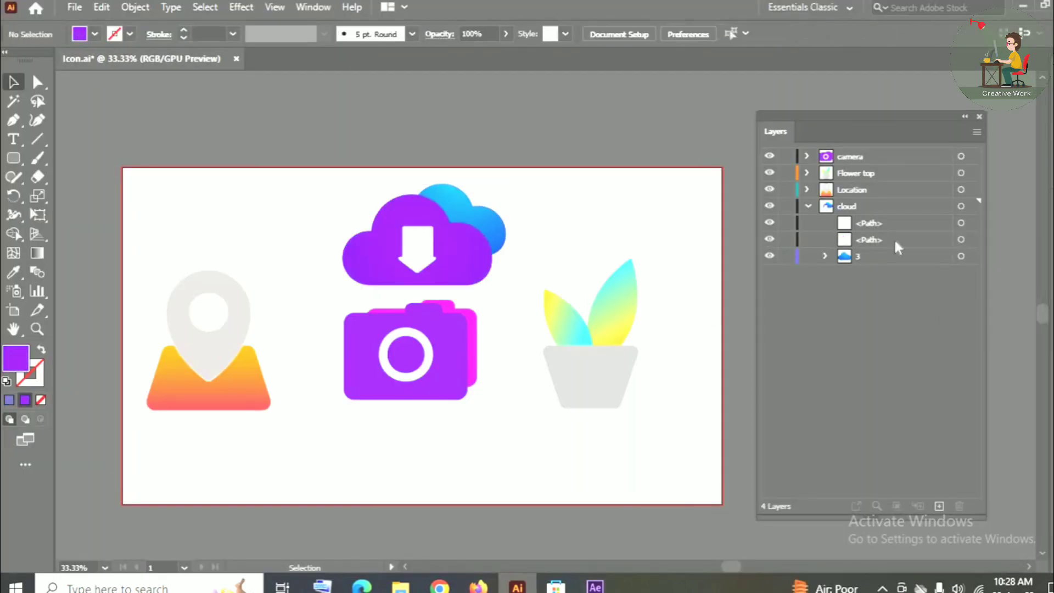
click(961, 240)
click(102, 8)
click(118, 83)
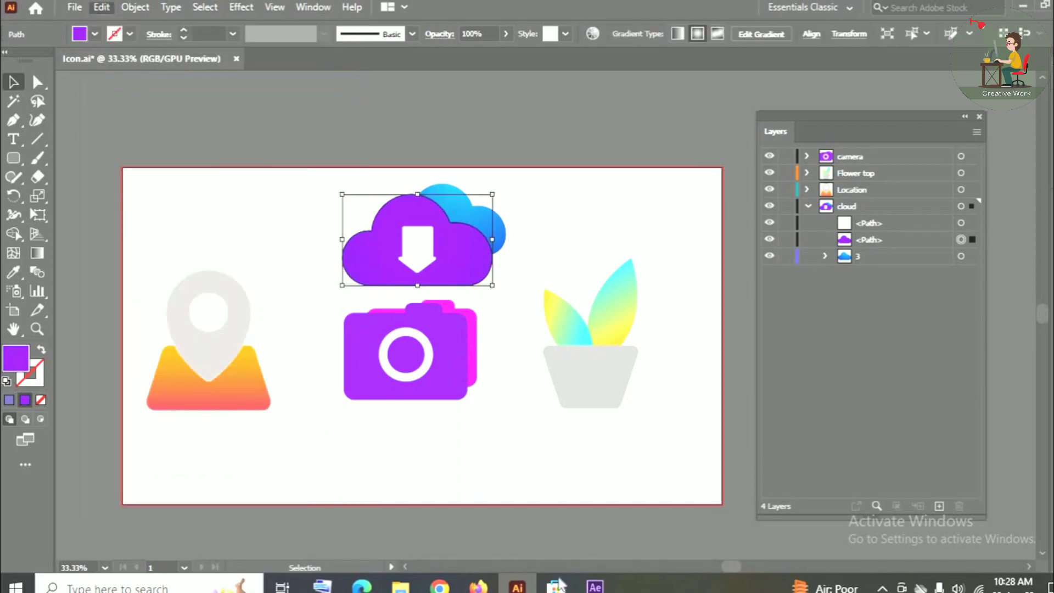
- Switch to After Effects and paste the purple cloud path into Shape Layer 2's Mask Path at 0:00:02:00
click(595, 586)
scroll(348, 499, down, 5)
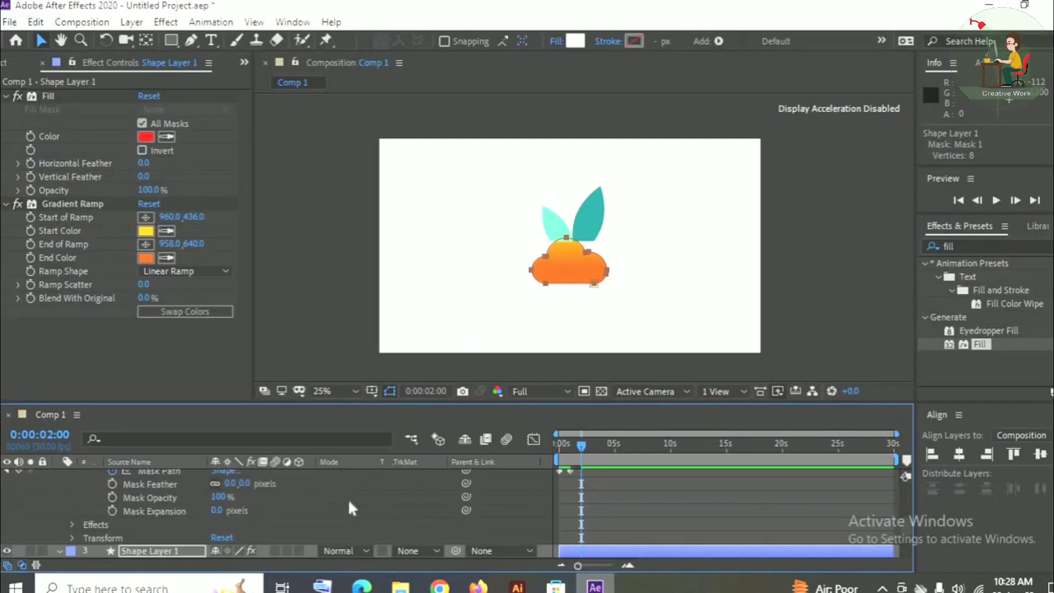
click(161, 511)
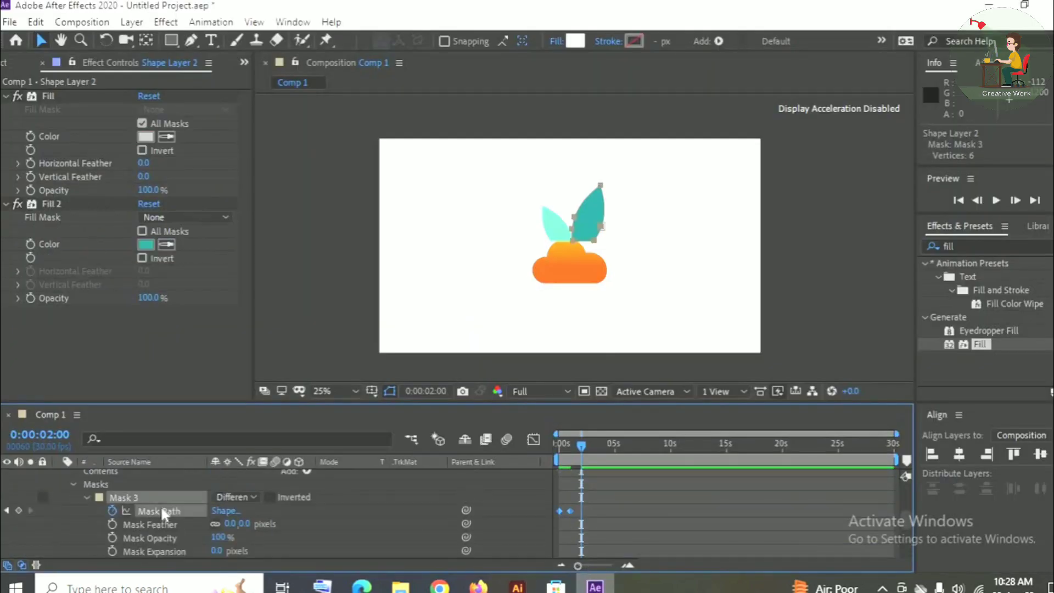
click(35, 22)
click(68, 183)
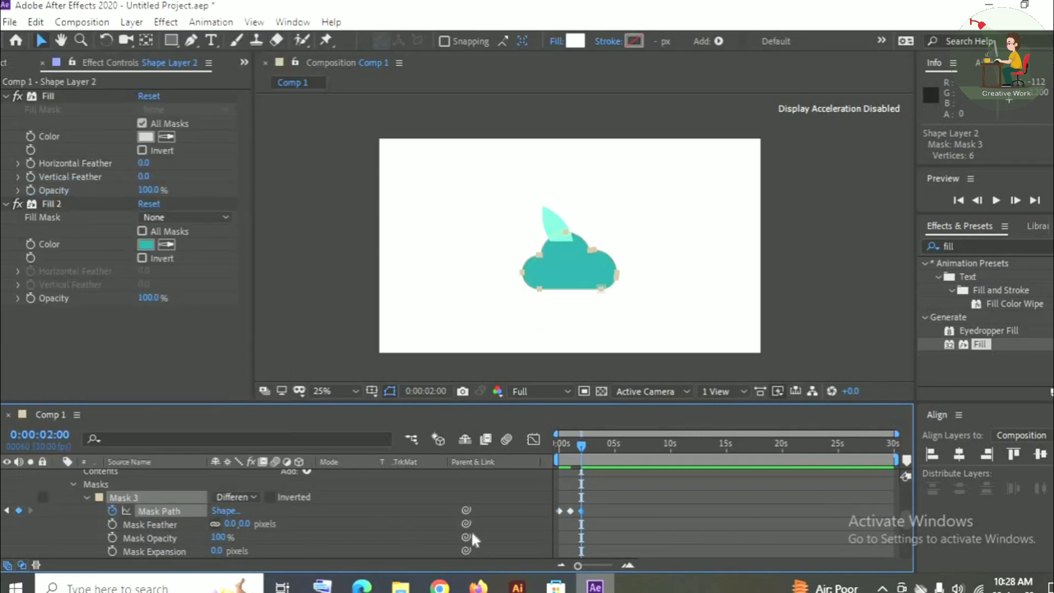
- Switch to Illustrator and copy the white download arrow path from the cloud layer
click(517, 586)
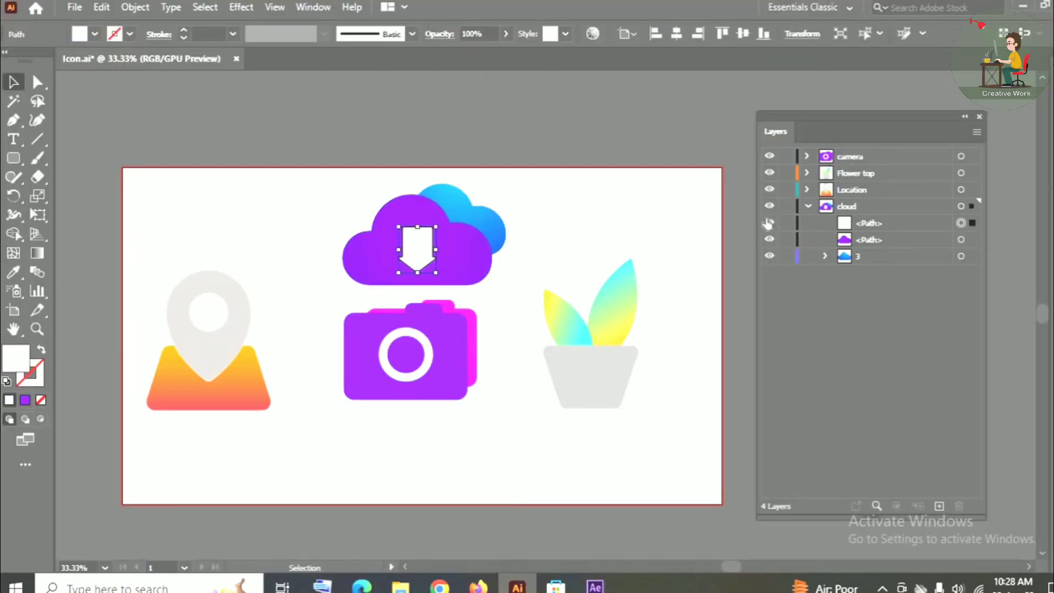
click(102, 6)
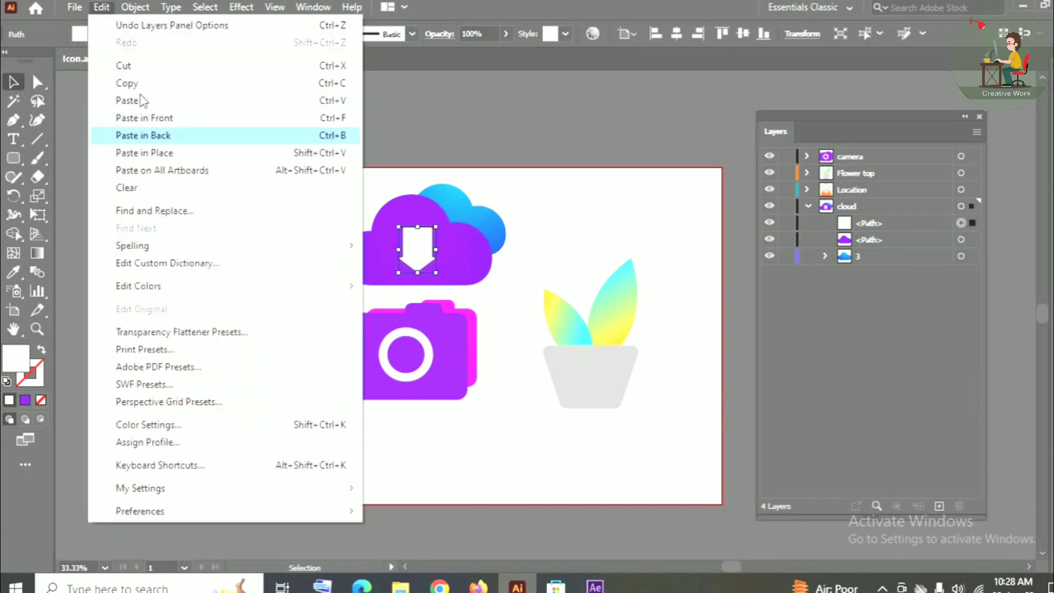
click(130, 83)
- Switch to After Effects and paste the arrow path into Shape Layer 3's Mask Path at 0:00:02:00
click(595, 587)
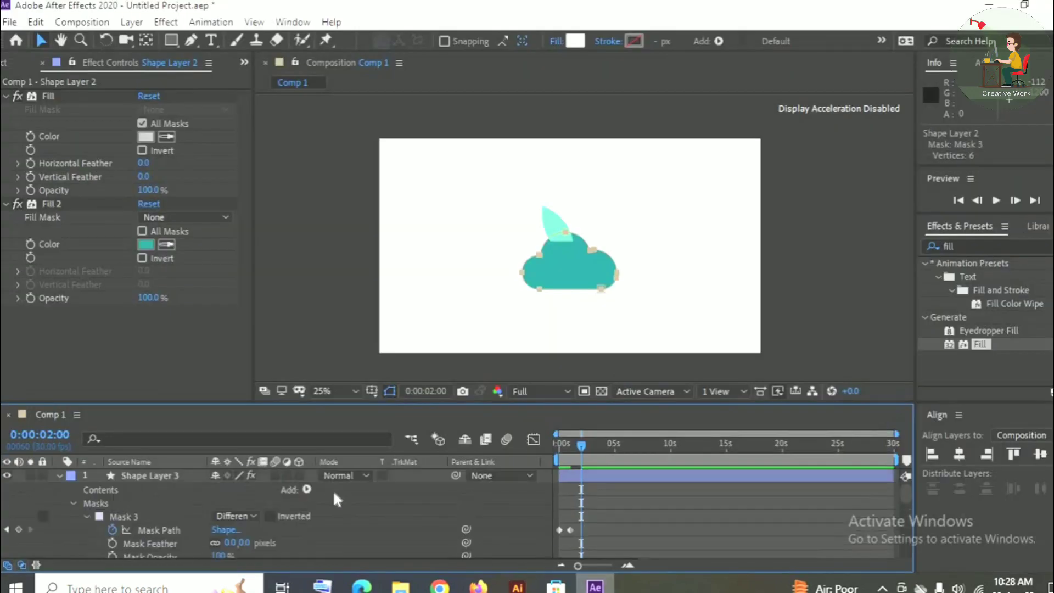
click(156, 530)
key(ctrl+v)
click(35, 22)
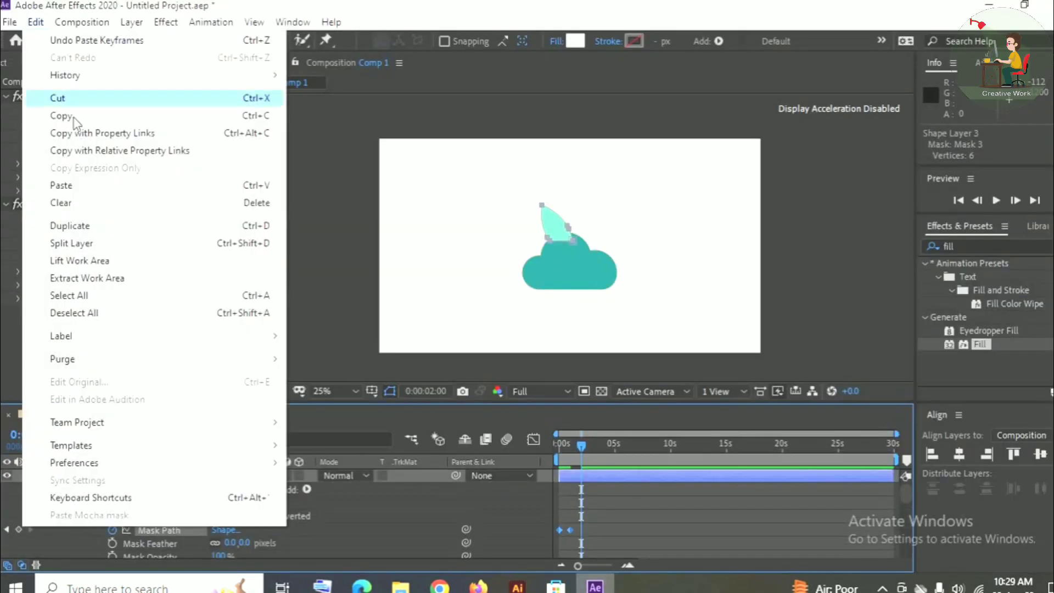
click(60, 185)
- Move Shape Layer 1's cloud mask at 0:00:02:00 up and to the right so it peeks out behind the teal cloud
click(153, 482)
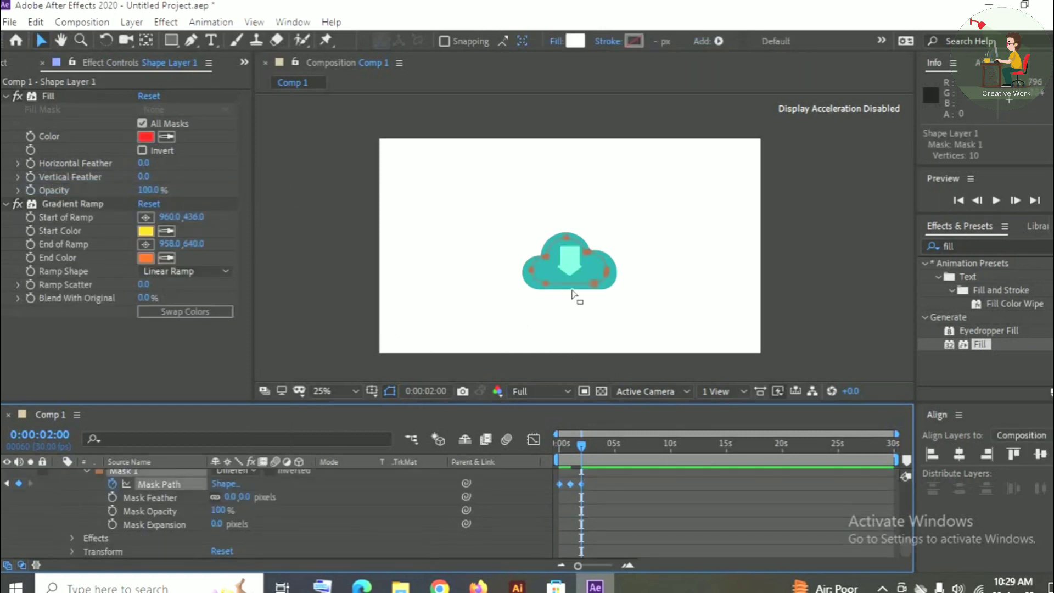
key(period)
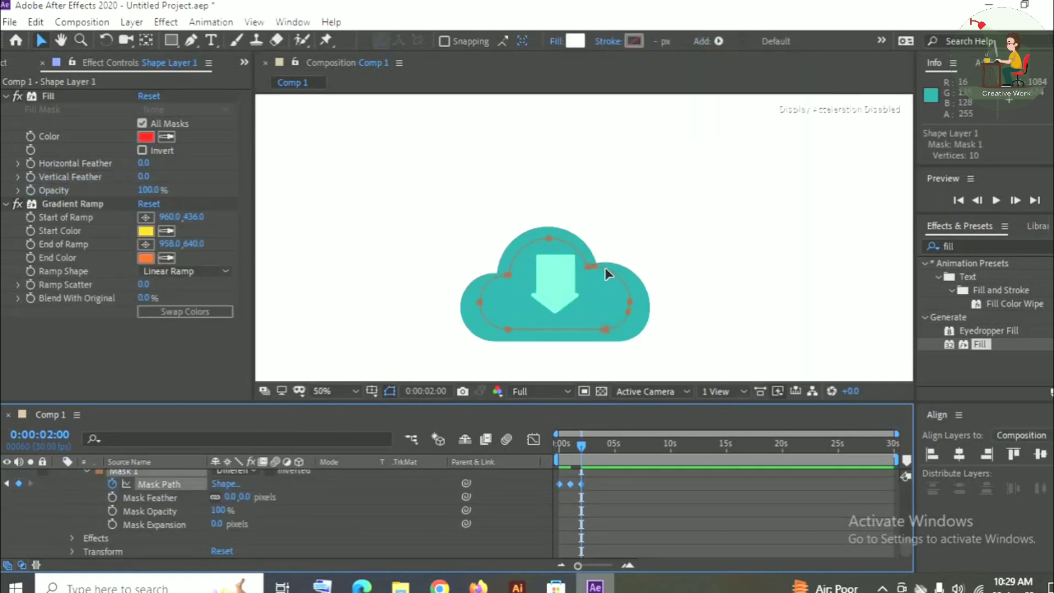
drag(605, 268, 634, 248)
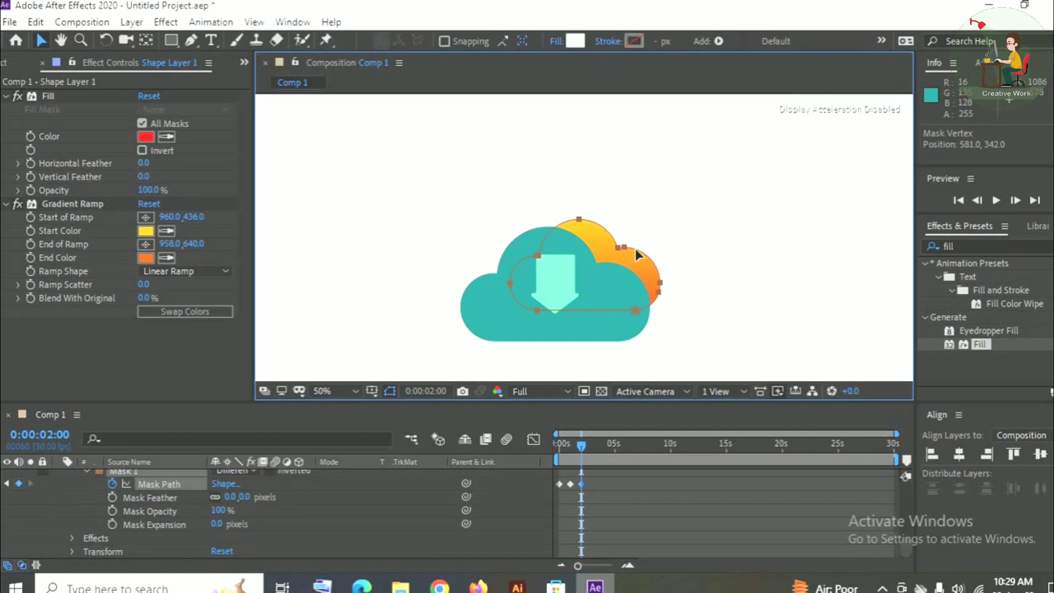
click(615, 362)
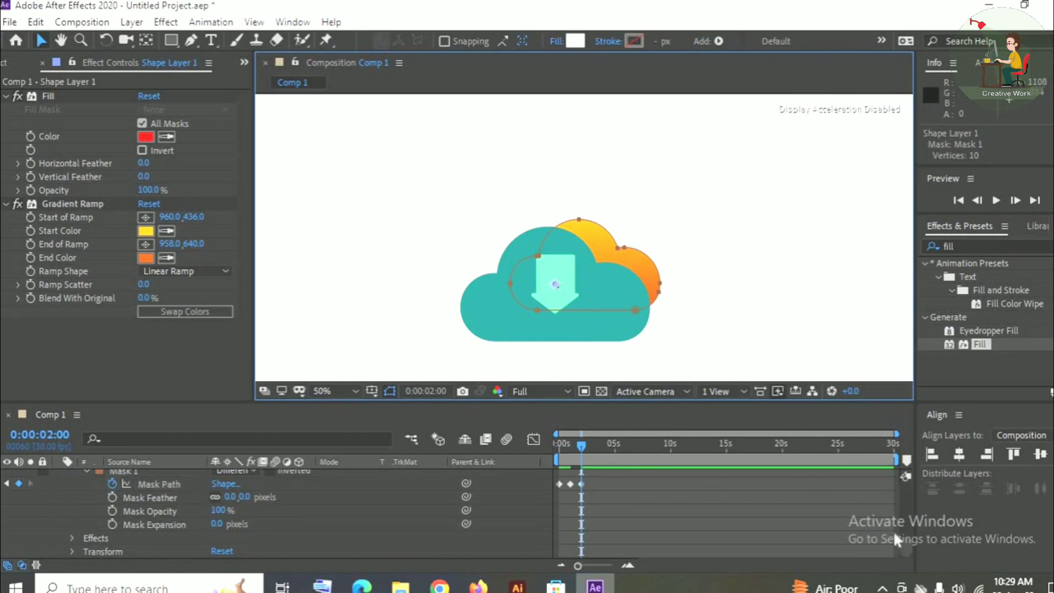
- Preview the location-to-pot-to-cloud morph from the start of the composition
drag(902, 537, 899, 488)
click(161, 516)
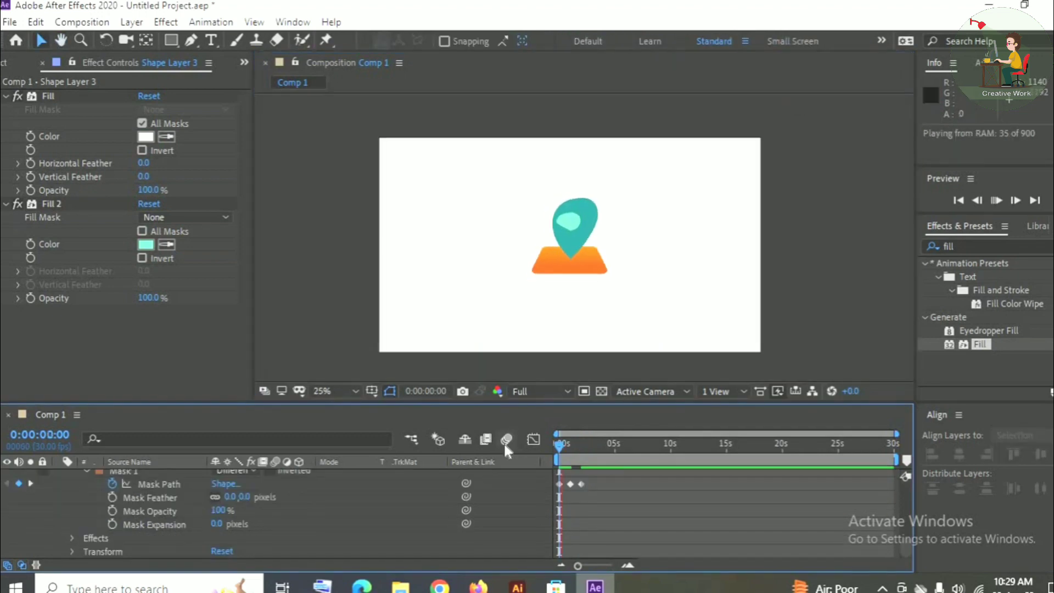
key(space)
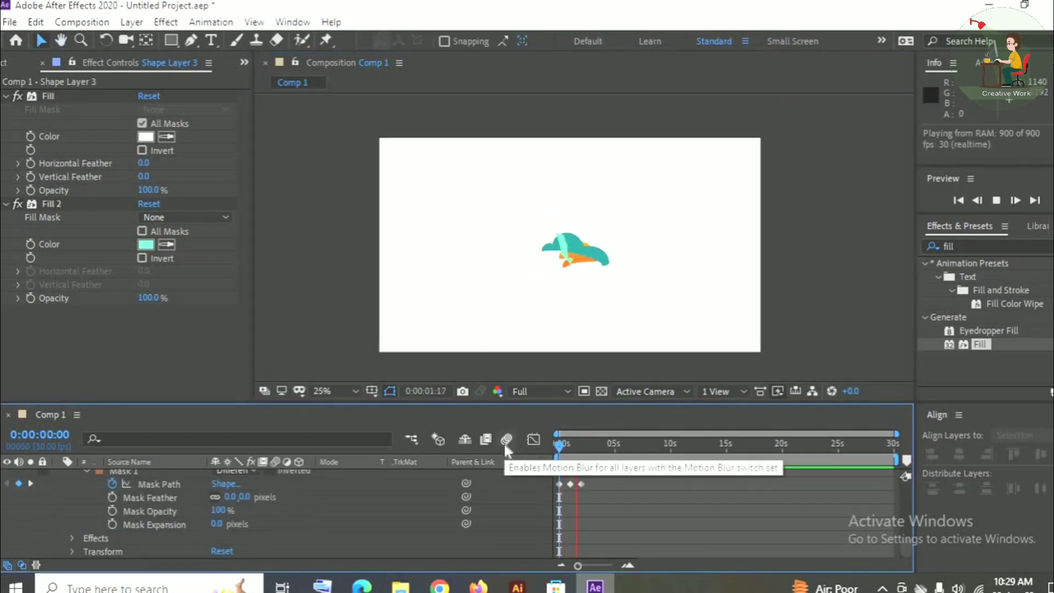
key(space)
scroll(442, 492, up, 2)
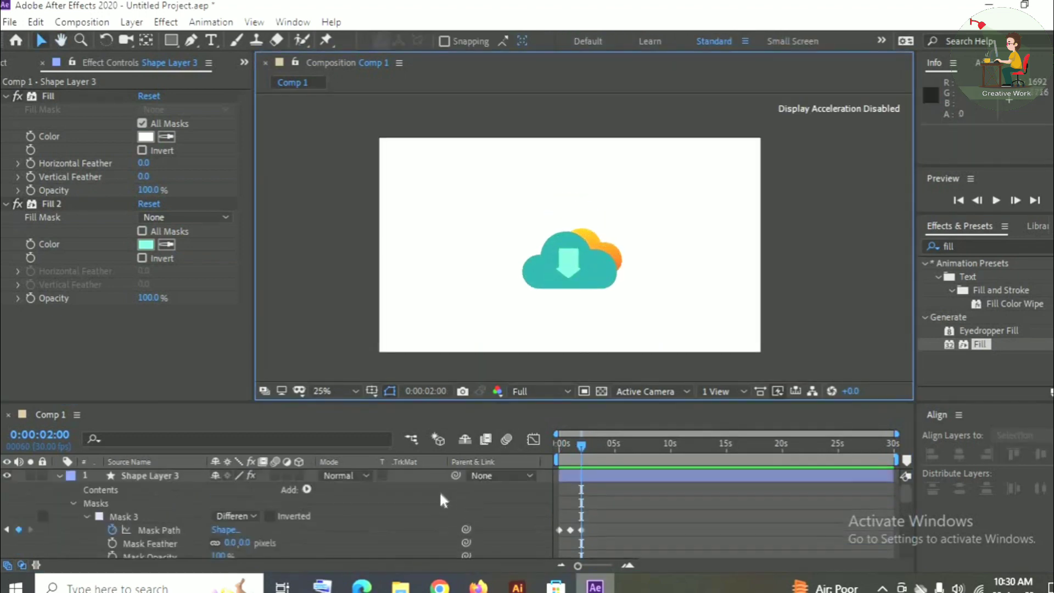
- Set the current time to 0:00:03:00, switch to Illustrator and copy the pink back camera path from the camera layer
click(48, 436)
click(53, 441)
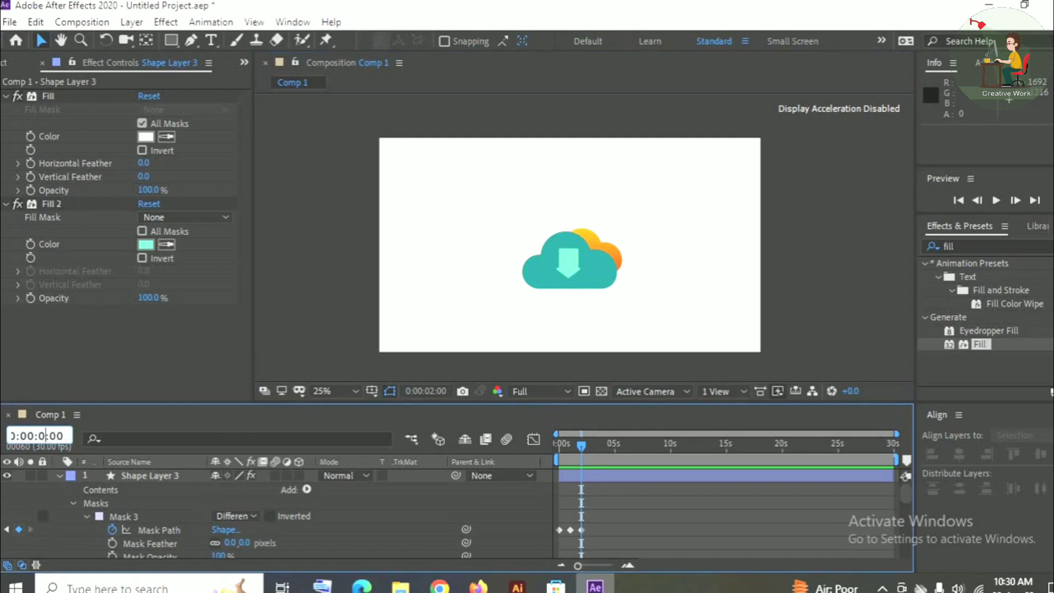
click(517, 586)
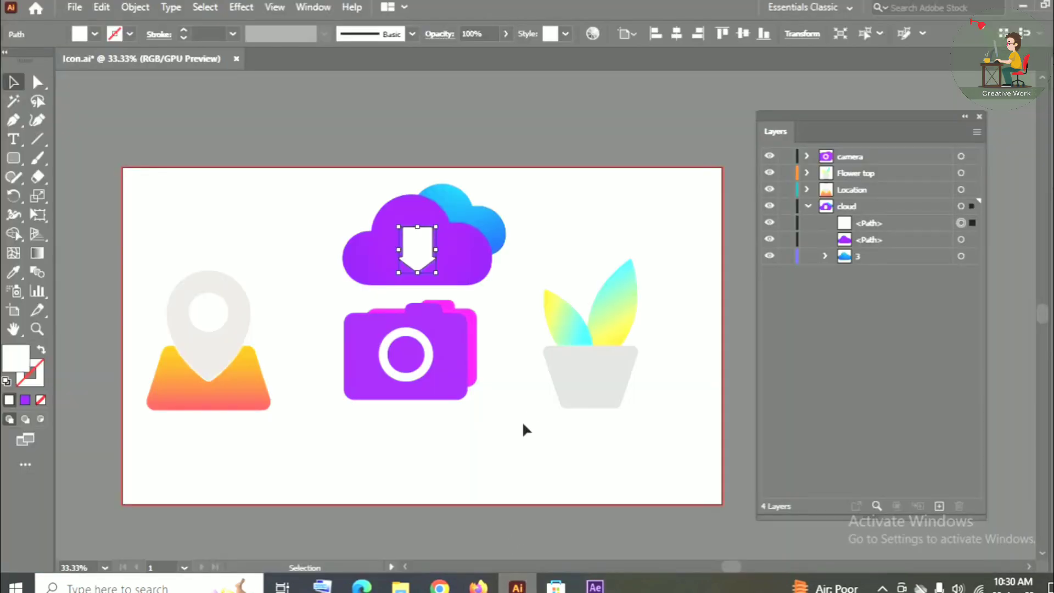
click(474, 364)
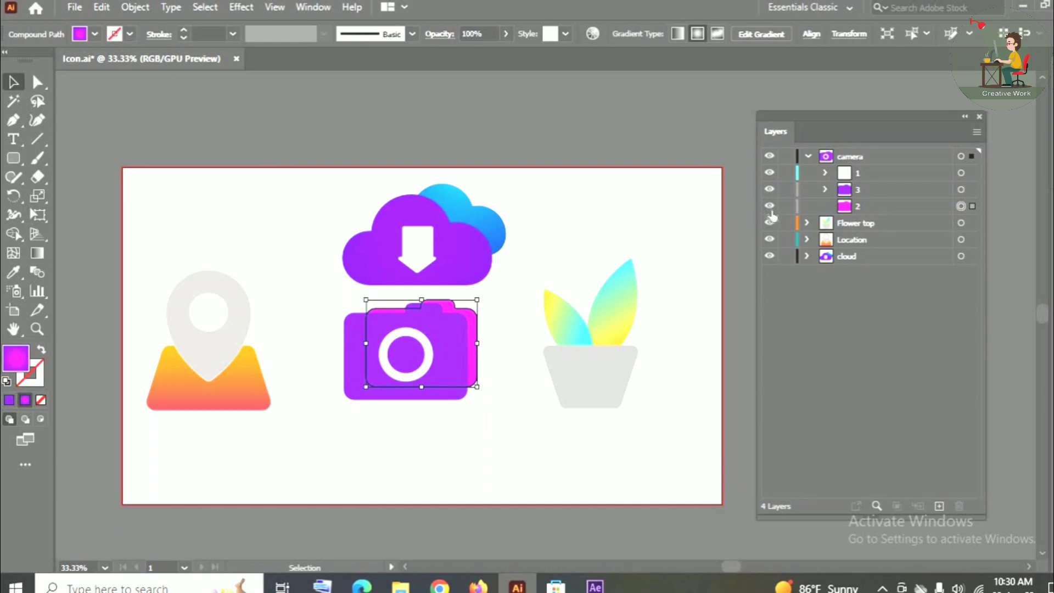
click(769, 208)
click(770, 208)
click(961, 206)
click(102, 8)
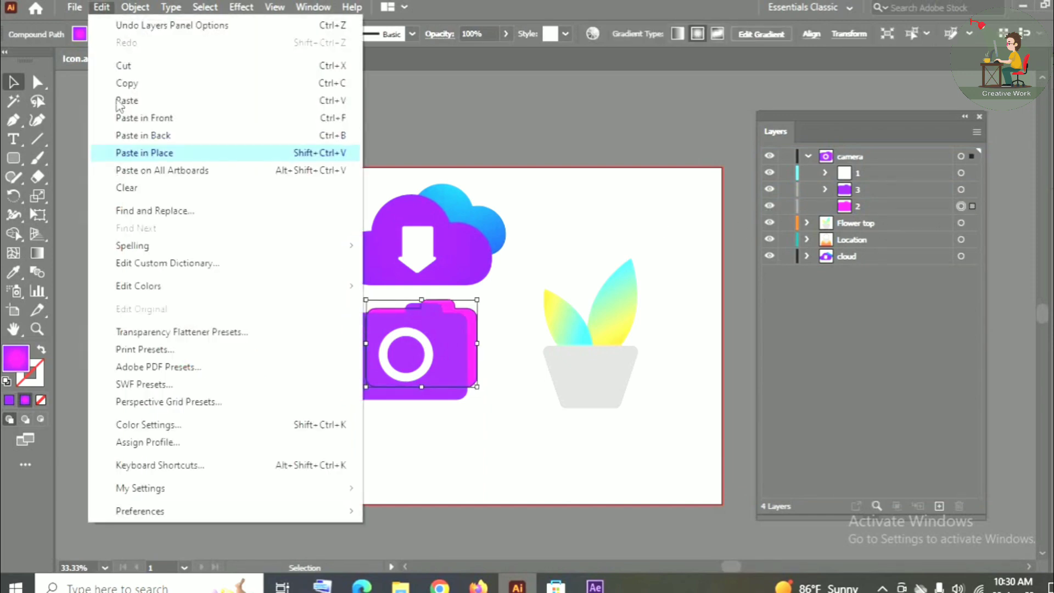
click(127, 84)
- Switch to After Effects and paste the back camera path into Shape Layer 1's Mask Path at 0:00:03:00
click(595, 586)
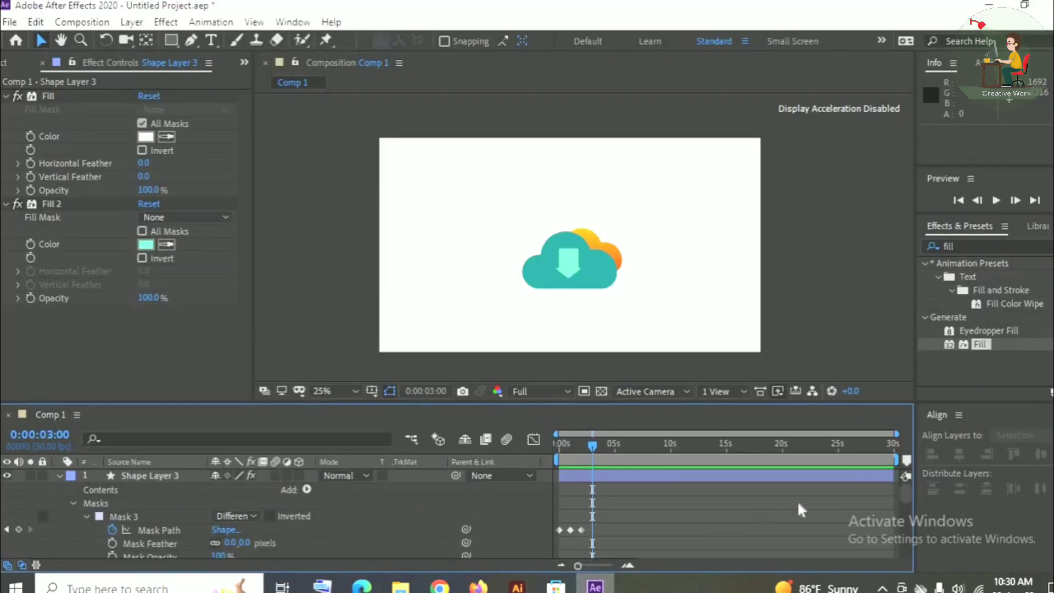
drag(909, 498, 907, 566)
click(157, 483)
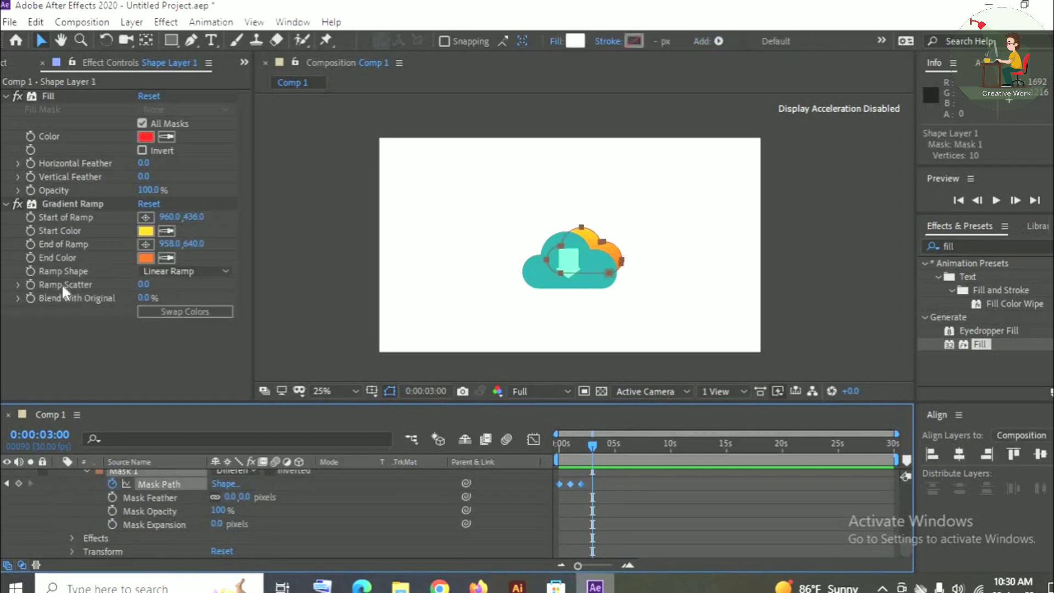
click(33, 22)
click(82, 182)
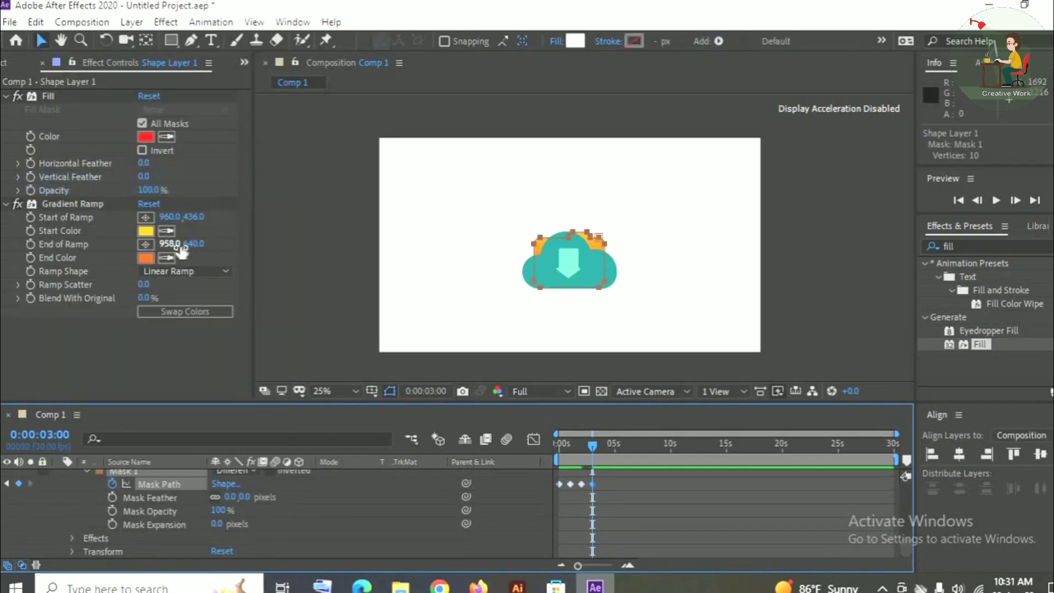
- Switch to Illustrator and copy the purple front camera body path from the camera layer
click(515, 585)
click(471, 425)
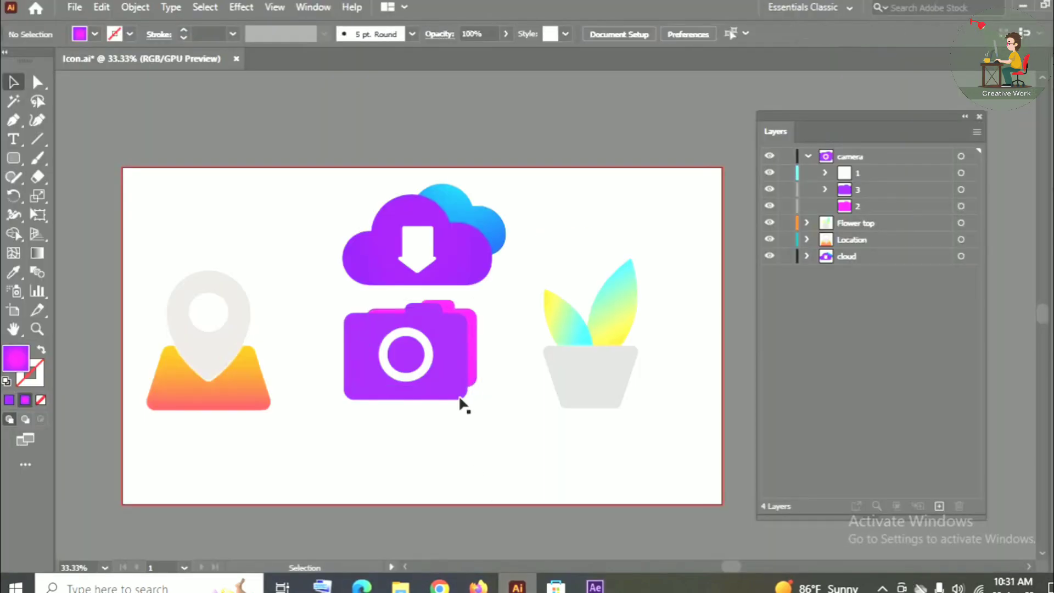
click(455, 393)
click(770, 189)
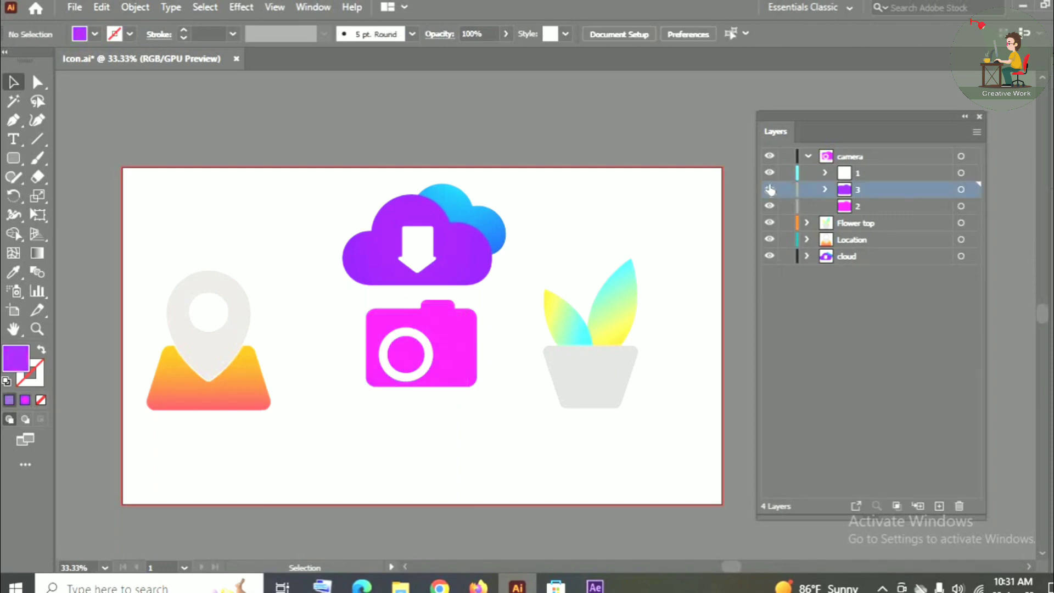
click(770, 188)
click(102, 7)
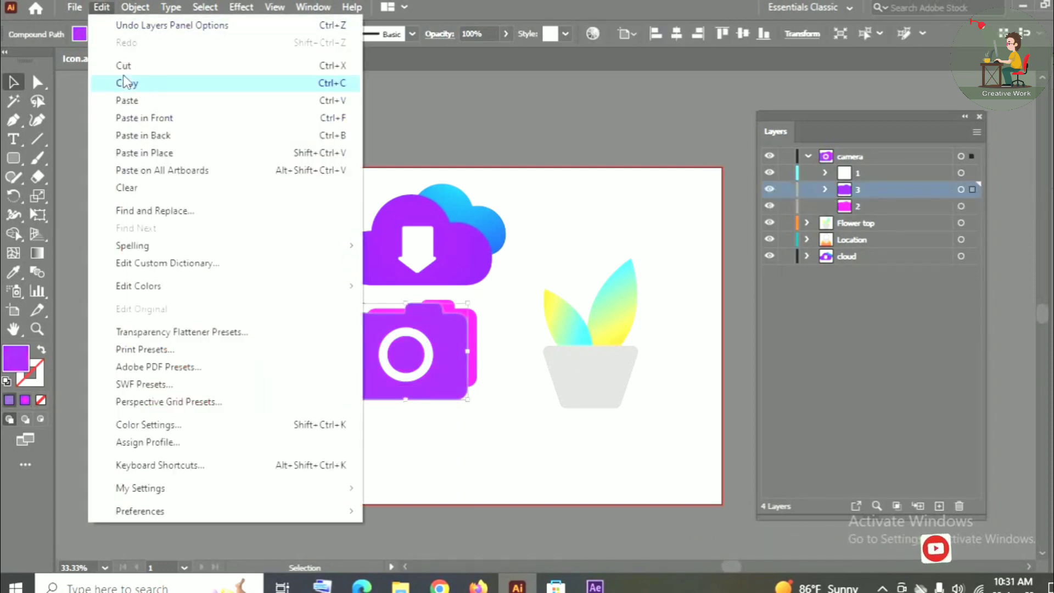
click(98, 81)
- Switch to After Effects and paste the purple camera body path into Shape Layer 2's Mask Path at 0:00:03:00
click(595, 585)
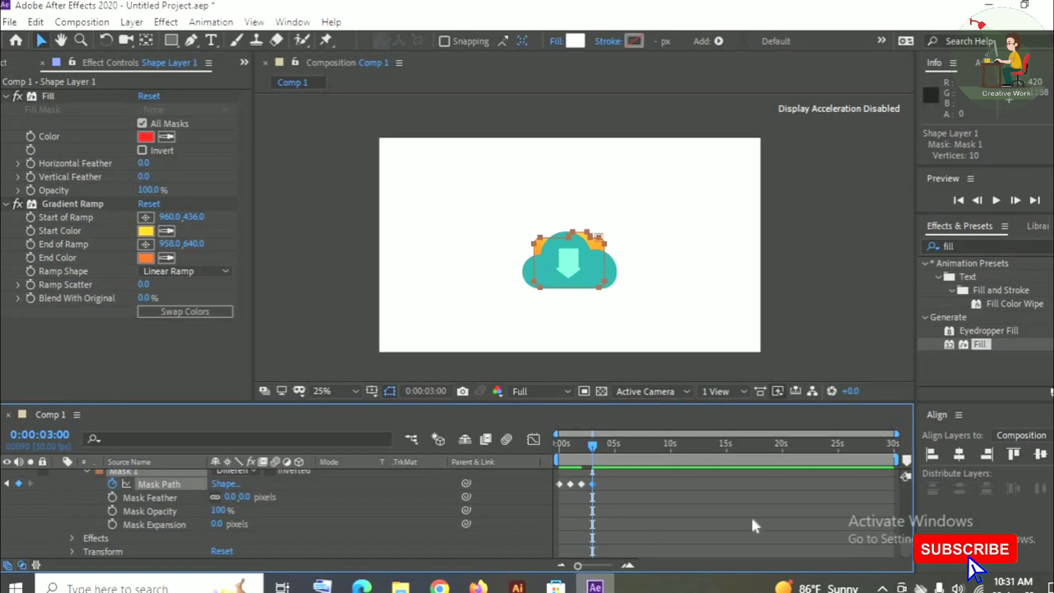
scroll(752, 519, up, 4)
click(150, 510)
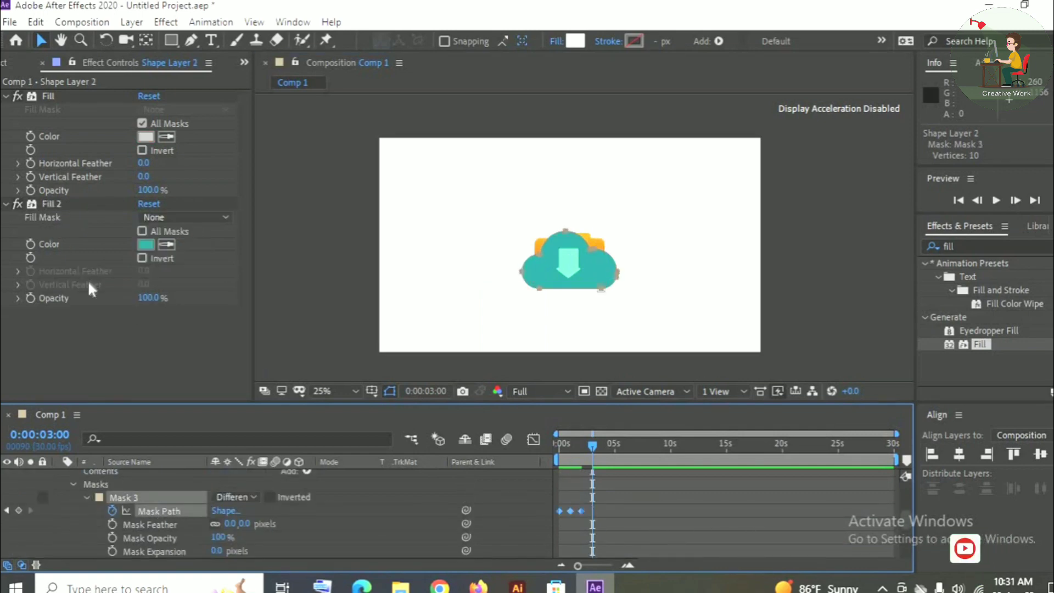
click(36, 22)
click(50, 181)
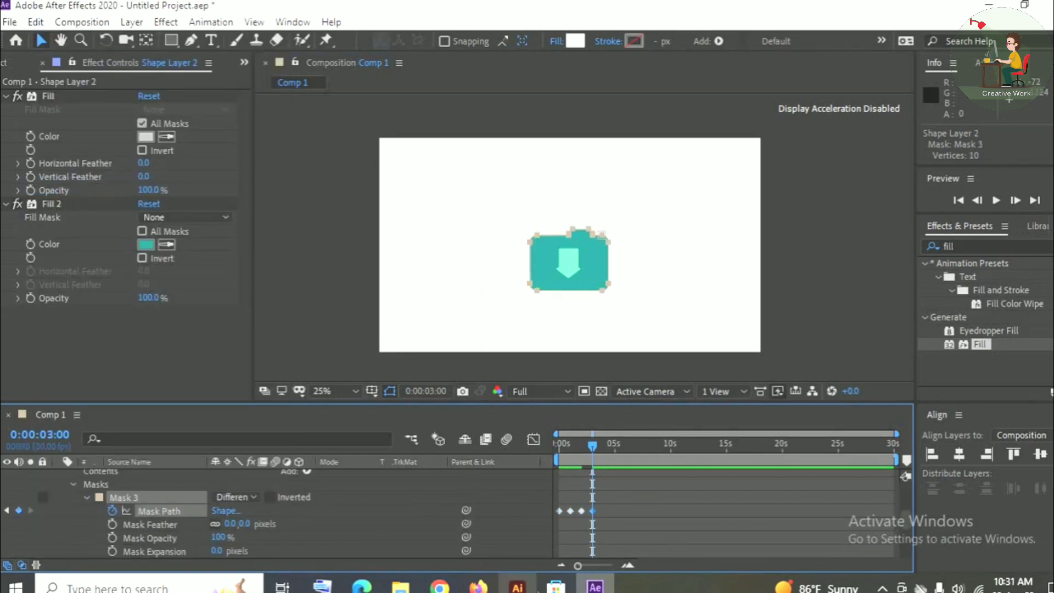
- Switch to Illustrator and copy the white lens ring path from the camera layer
click(517, 585)
click(416, 374)
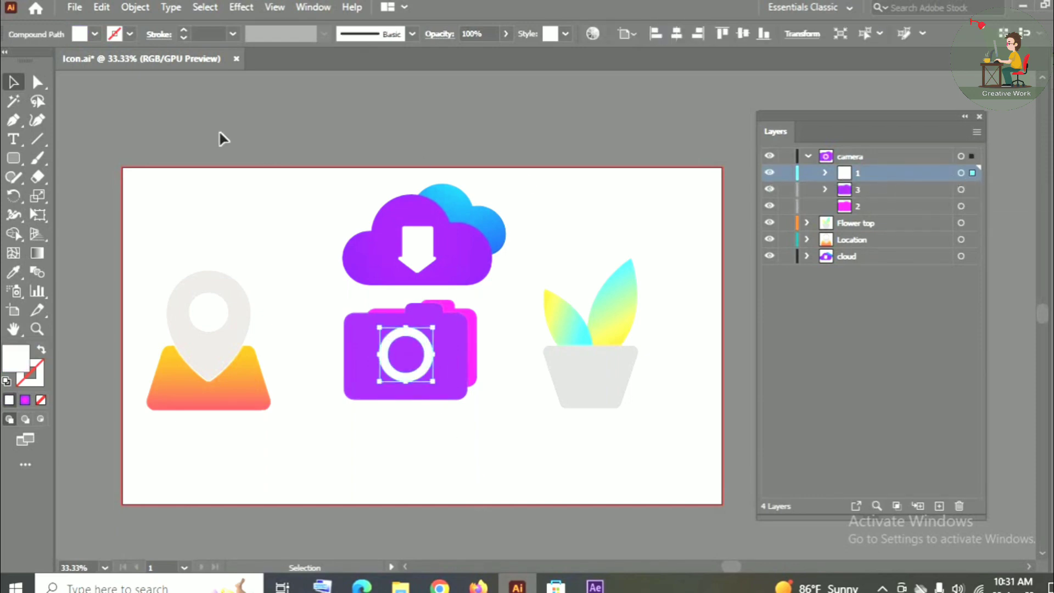
click(101, 8)
click(118, 85)
- Switch to After Effects and paste the lens ring path into Shape Layer 3's Mask Path at 0:00:03:00
click(595, 585)
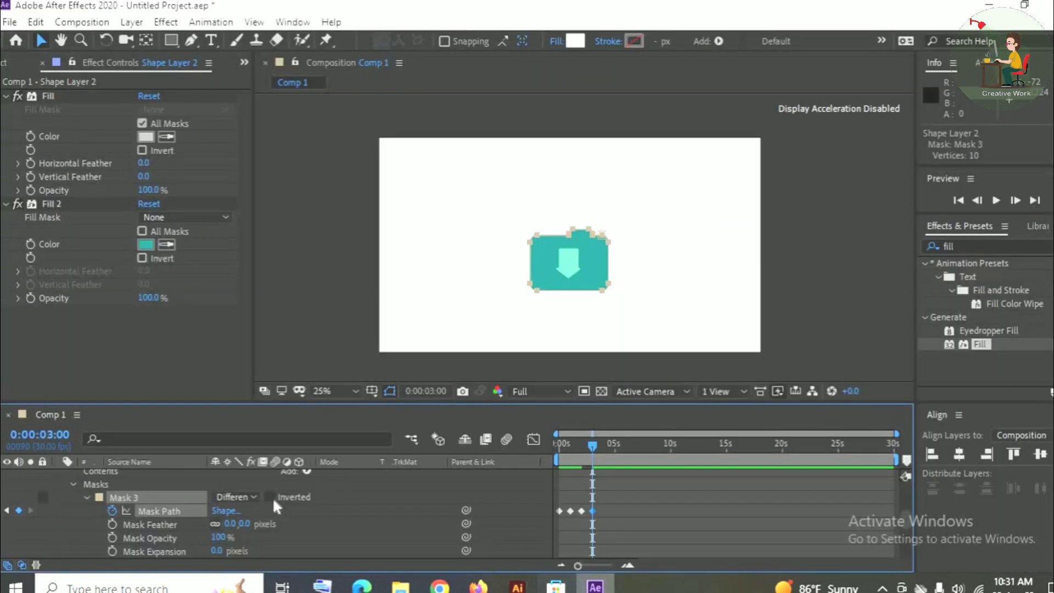
key(ctrl+v)
click(139, 529)
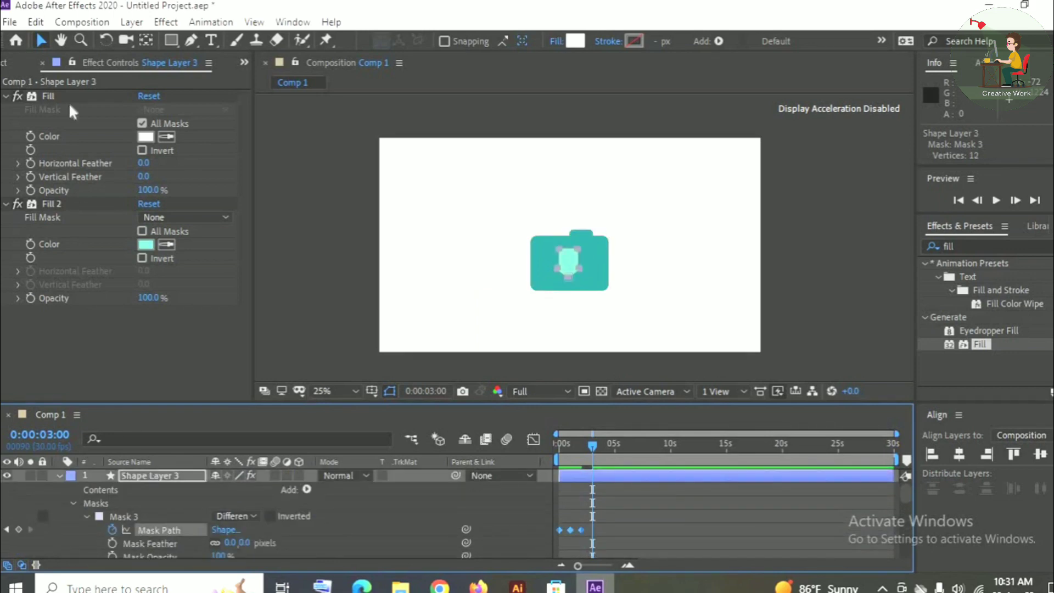
click(35, 22)
click(55, 185)
click(396, 367)
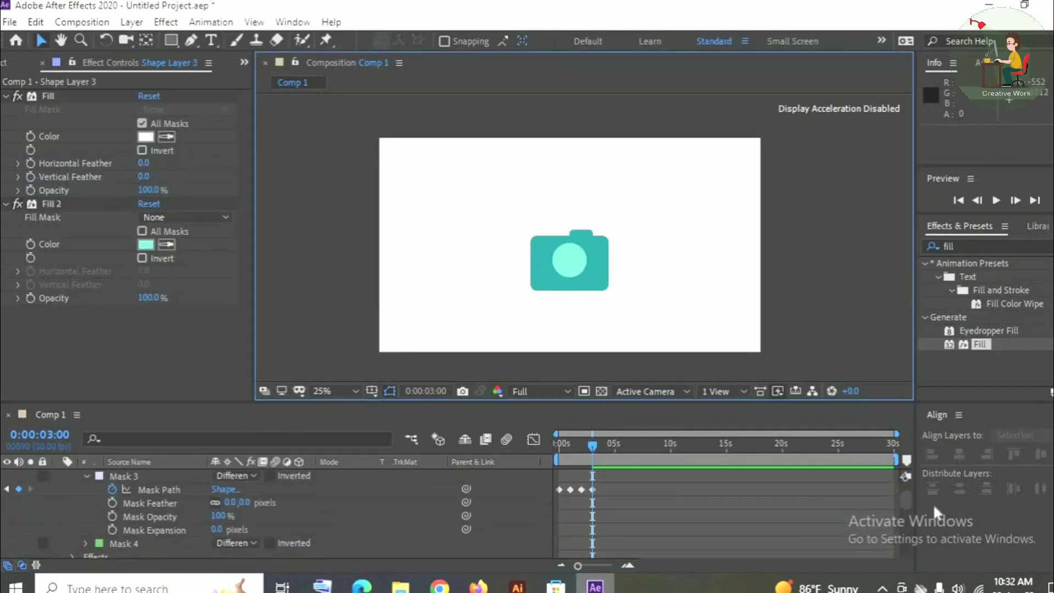
- Move Shape Layer 1's camera mask at 0:00:03:00 up and to the right so it peeks out behind the teal camera
drag(907, 510, 924, 575)
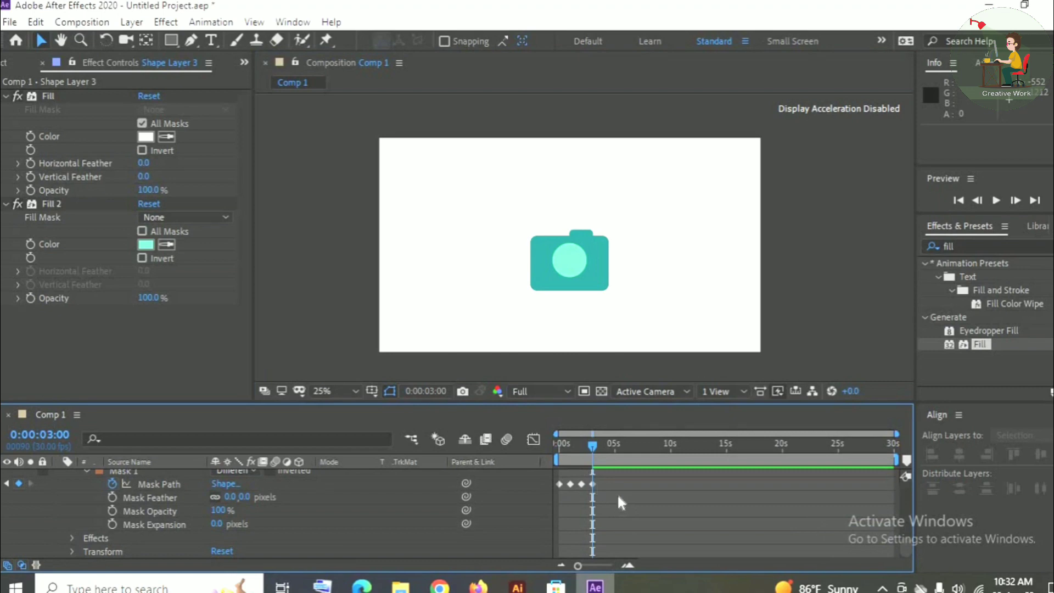
click(569, 467)
click(150, 524)
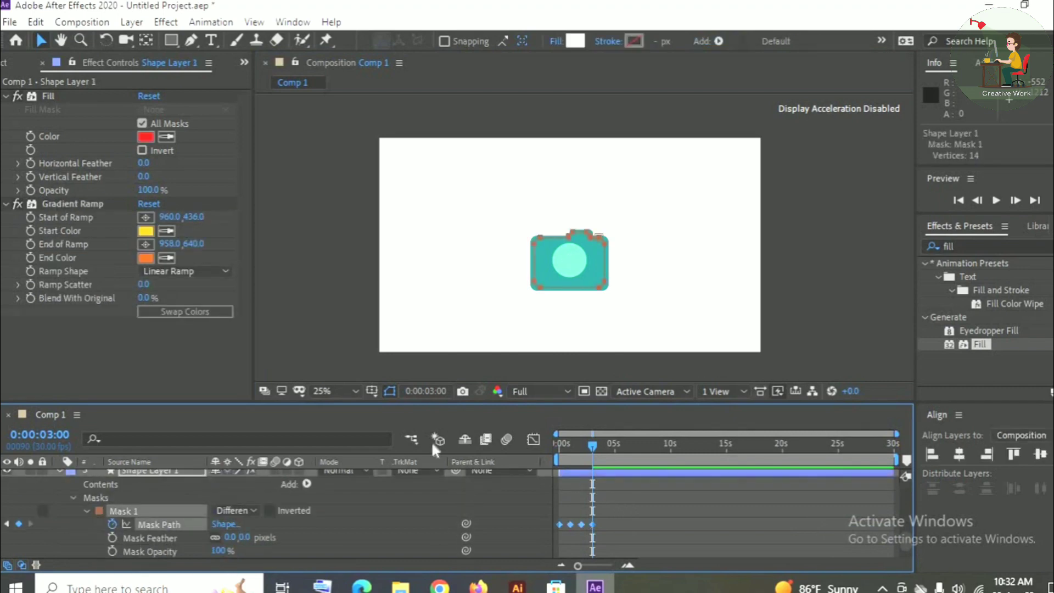
scroll(621, 305, up, 2)
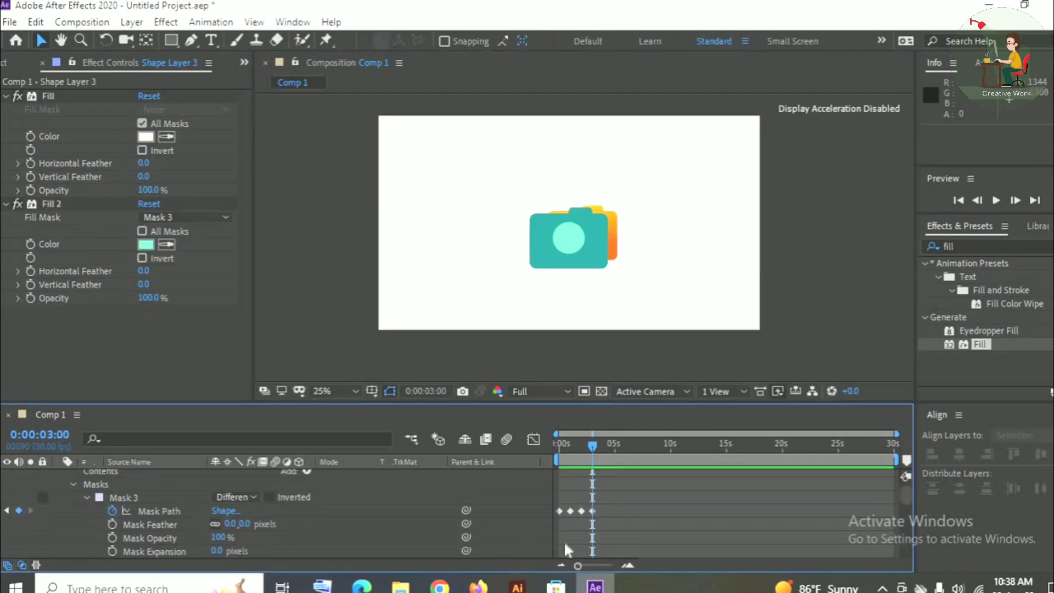
- Shift the last three Mask Path keyframes of all three shape layers together so the first of them lands at 0:00:02:14
drag(578, 569, 679, 571)
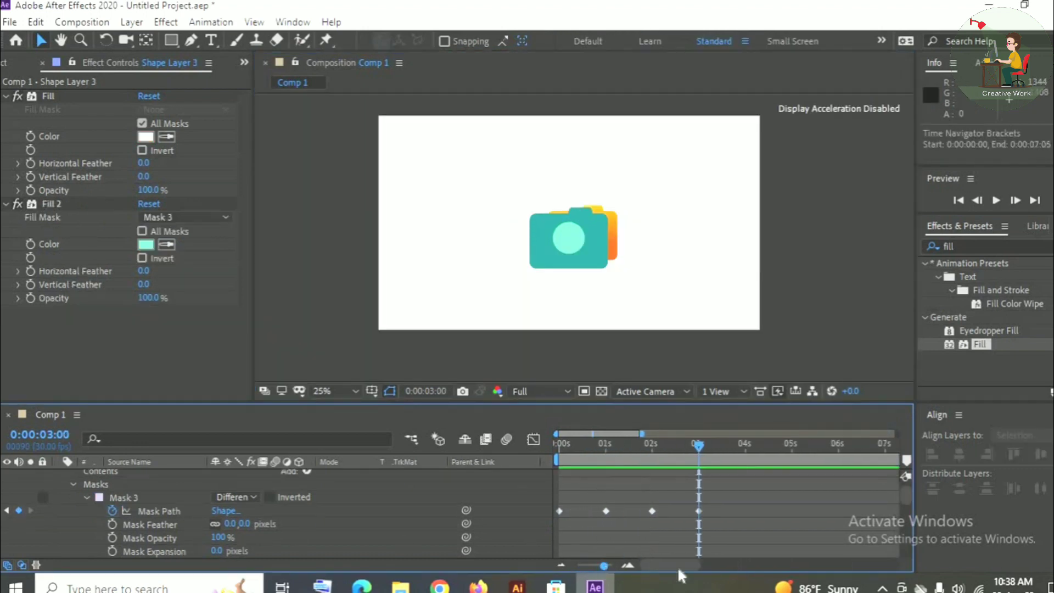
mouse_move(903, 500)
mouse_down()
mouse_move(925, 544)
mouse_move(904, 490)
mouse_up()
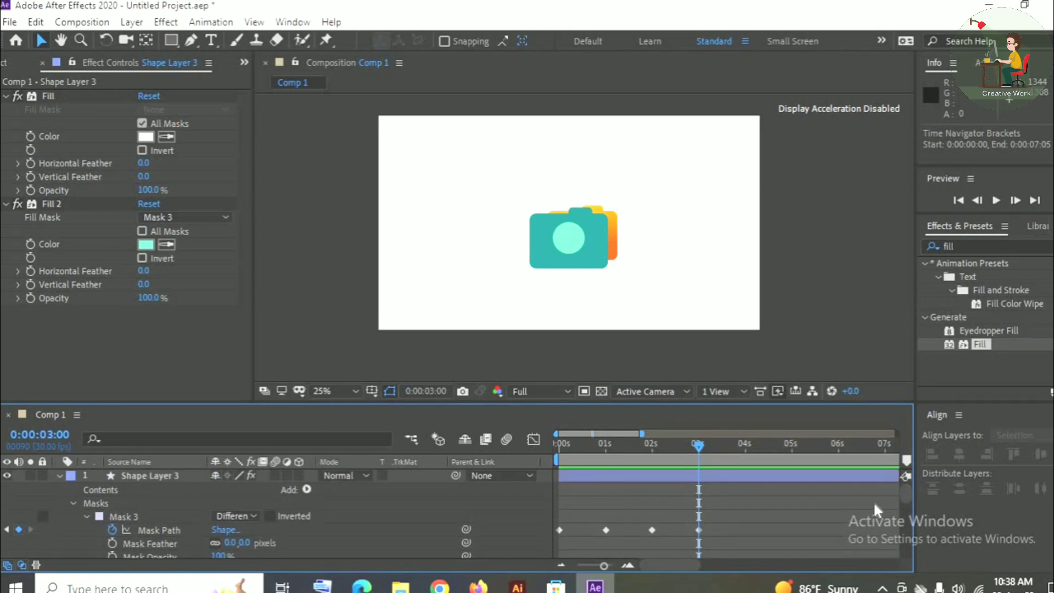
drag(732, 518, 601, 557)
drag(605, 485, 674, 486)
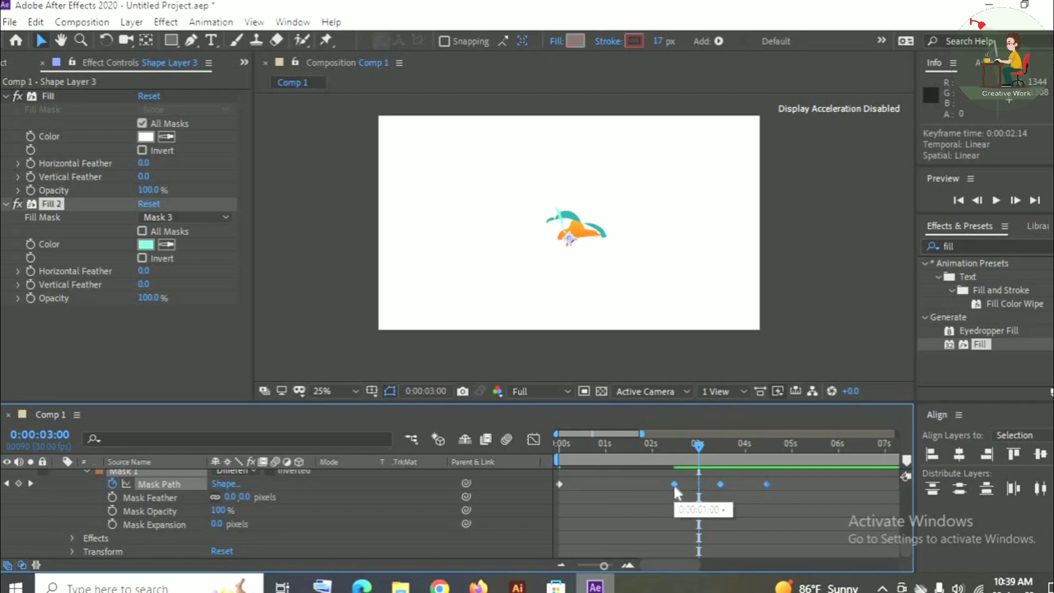
- Duplicate the first Mask Path keyframes of all three shape layers at 0:00:01:00 to hold the location icon, and preview the animation
key(space)
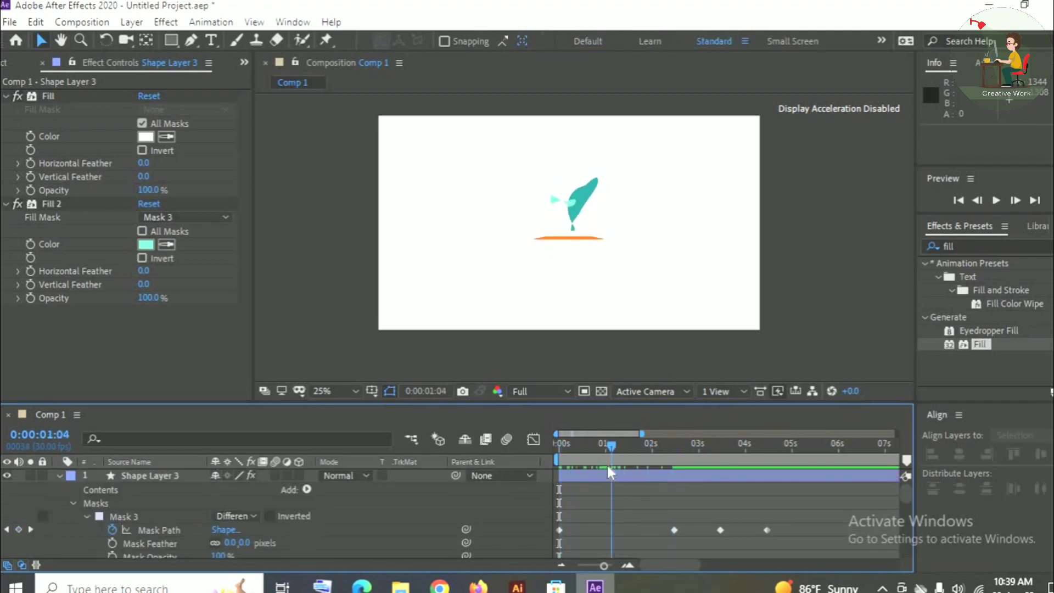
key(ctrl+z)
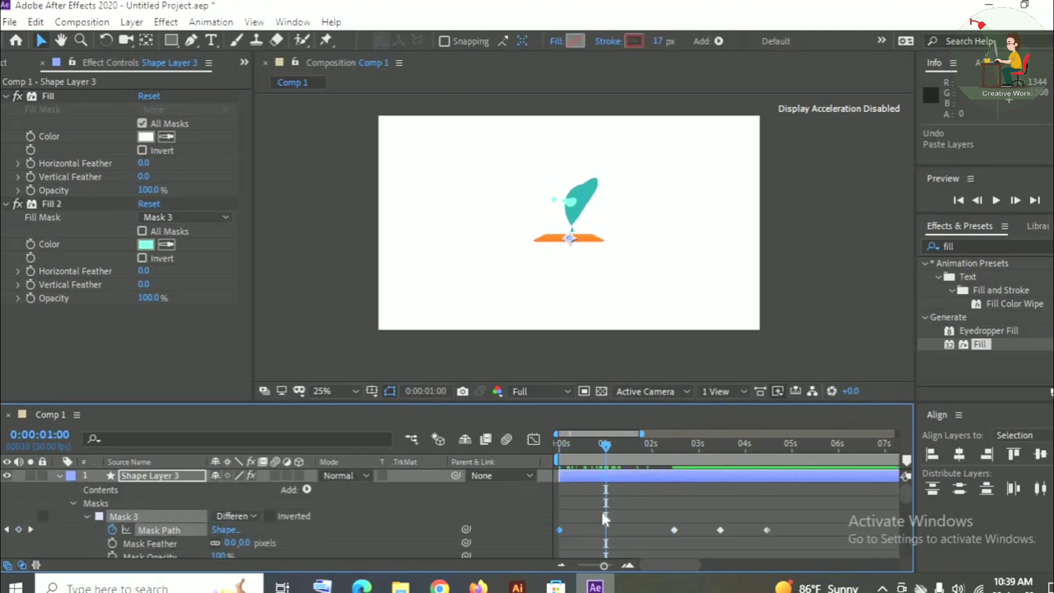
drag(586, 516, 482, 586)
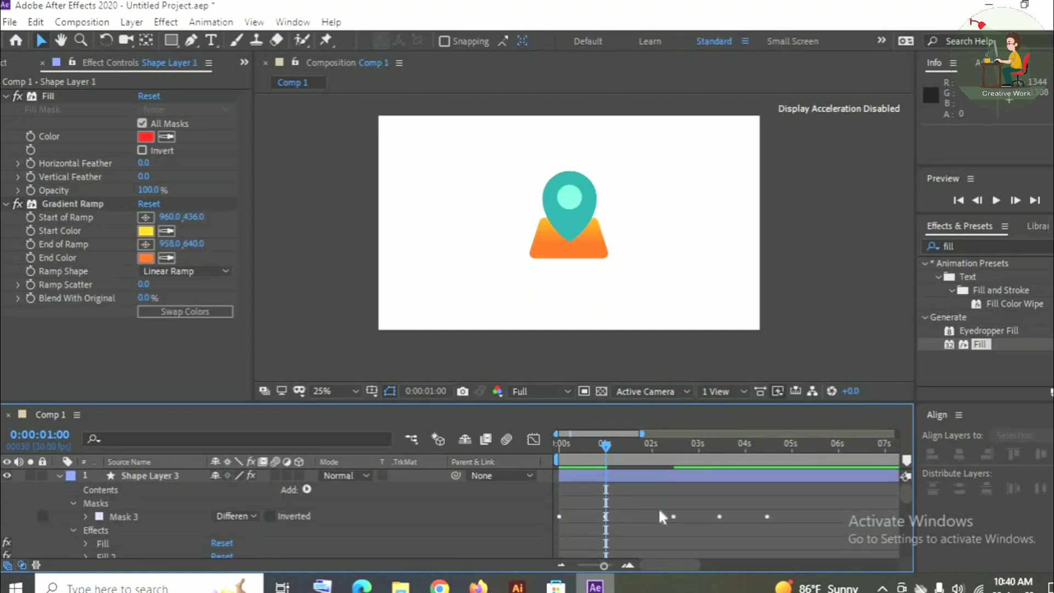
scroll(657, 508, down, 1)
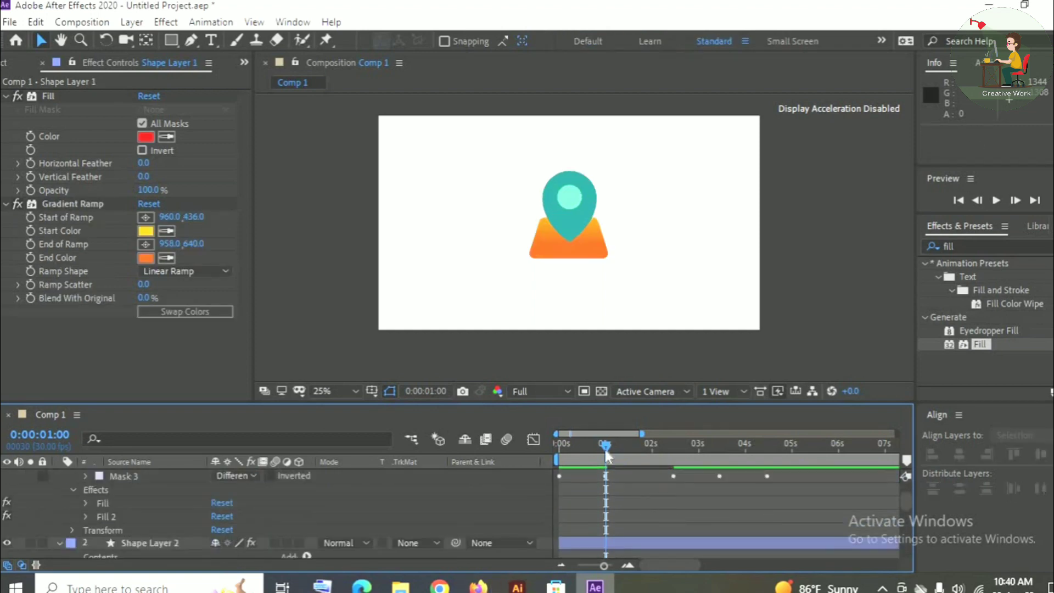
key(space)
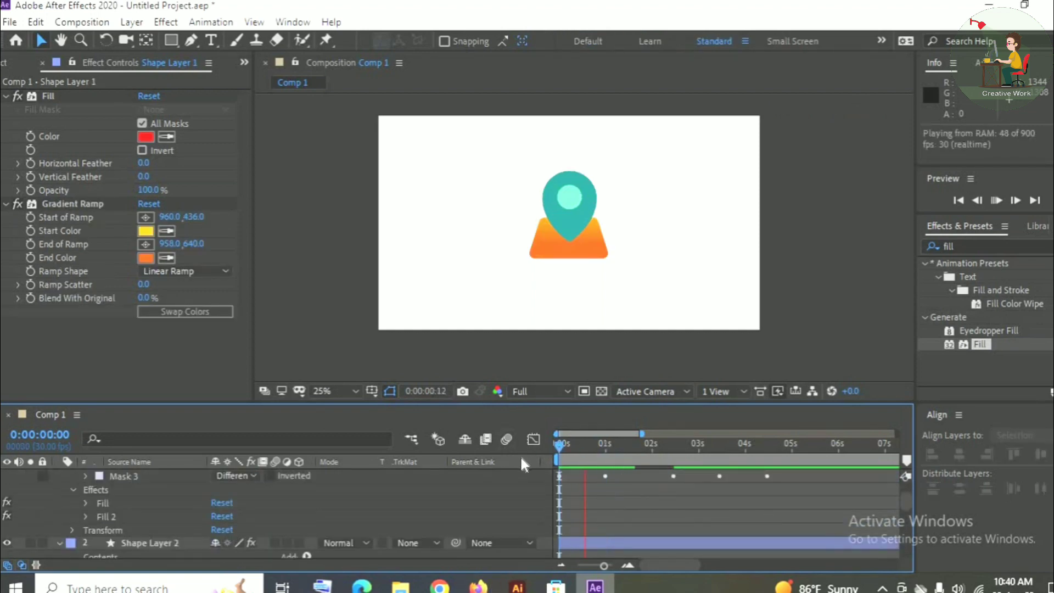
- Move the flower pot Mask Path keyframes of all three shape layers together to 0:00:02:00
click(702, 443)
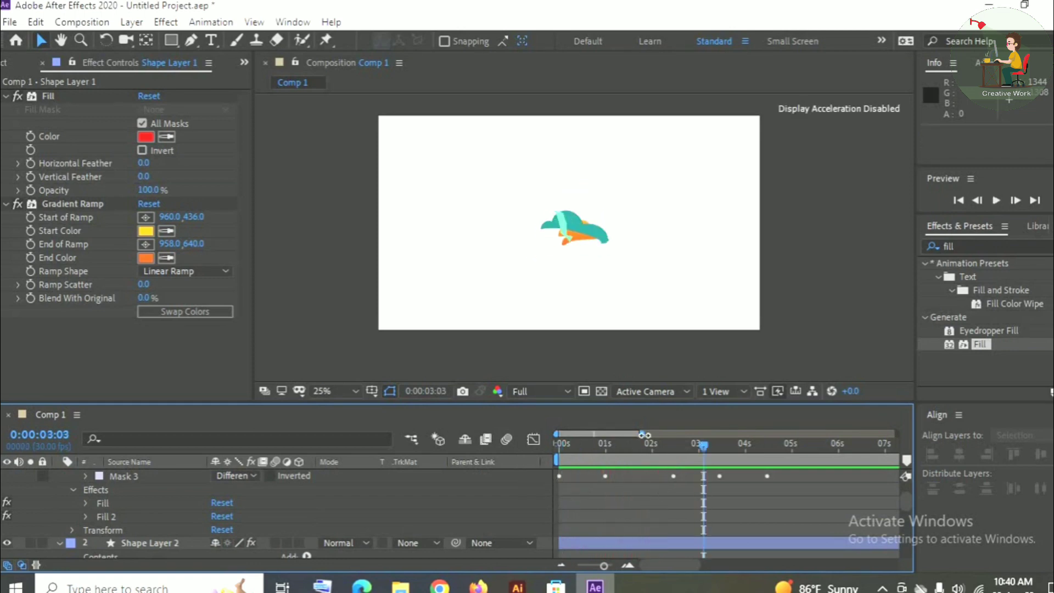
drag(688, 449, 639, 514)
drag(651, 514, 649, 515)
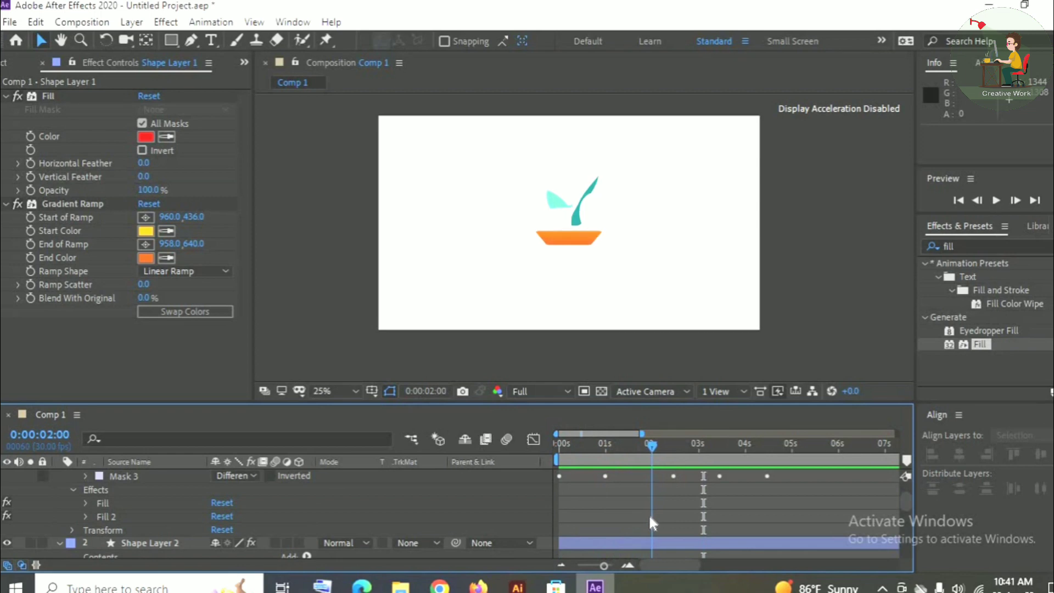
scroll(694, 519, up, 1)
click(694, 519)
scroll(729, 533, down, 5)
scroll(729, 533, up, 5)
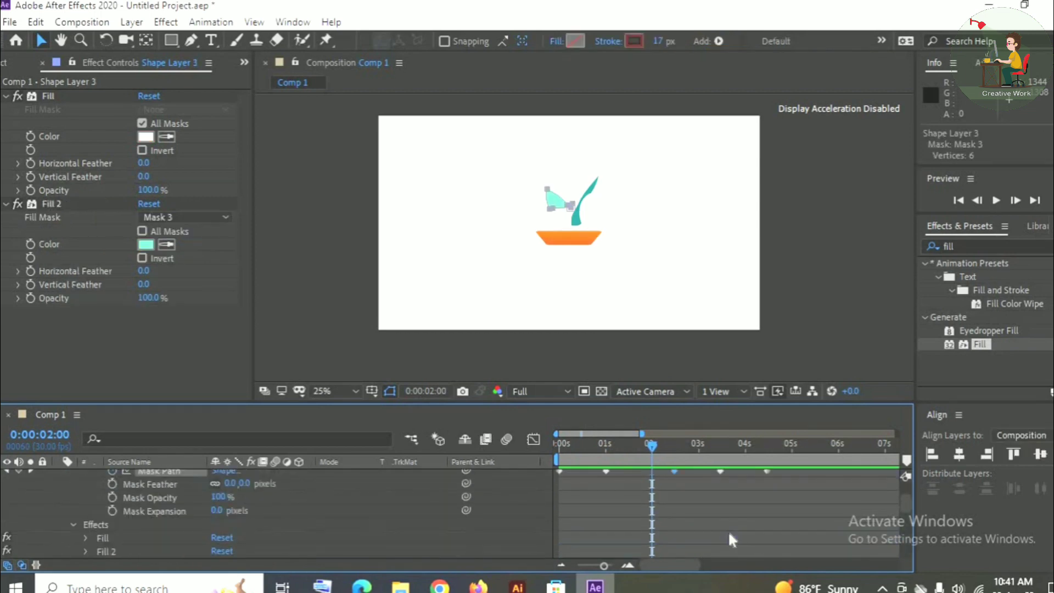
drag(673, 509, 687, 550)
scroll(676, 524, down, 2)
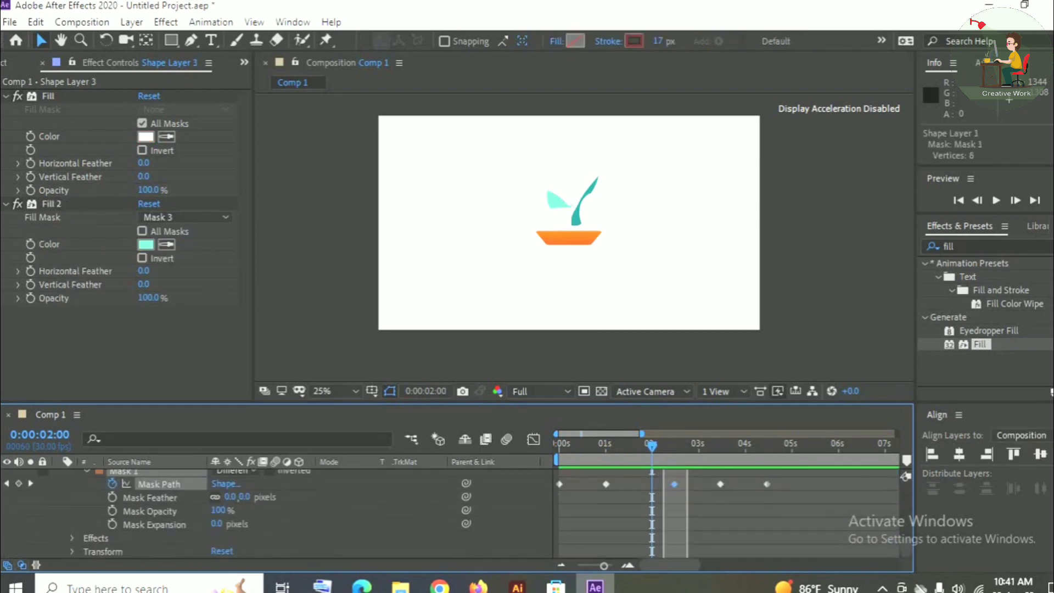
drag(674, 484, 651, 492)
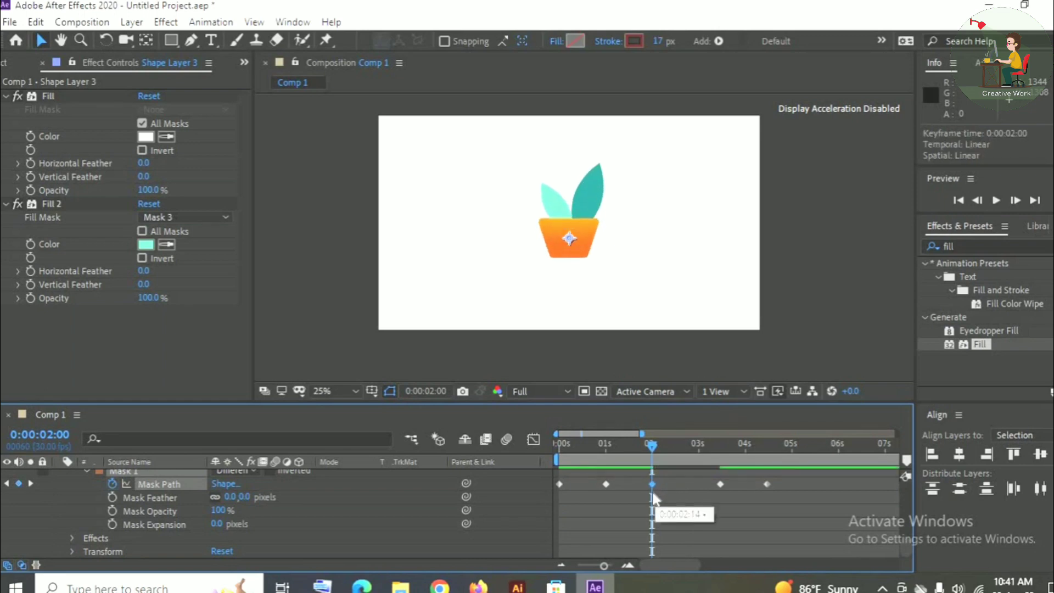
- Duplicate Shape Layer 3's flower pot Mask Path keyframe at 0:00:03:00 to start the pot's hold
drag(652, 446, 675, 448)
drag(907, 541, 899, 485)
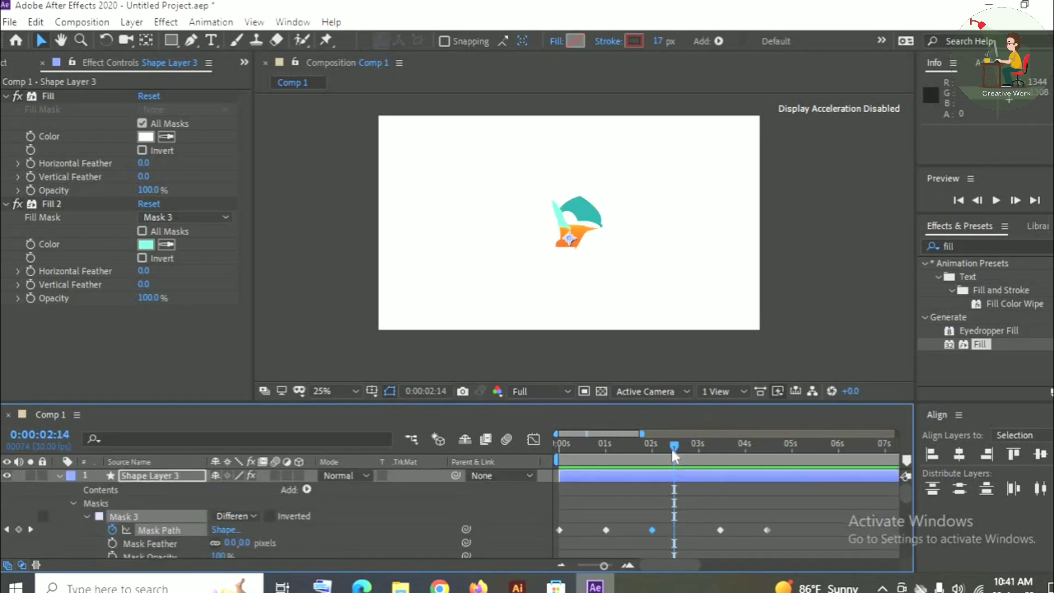
drag(672, 451, 705, 456)
scroll(653, 488, down, 1)
drag(639, 488, 669, 521)
key(ctrl+c)
key(ctrl+v)
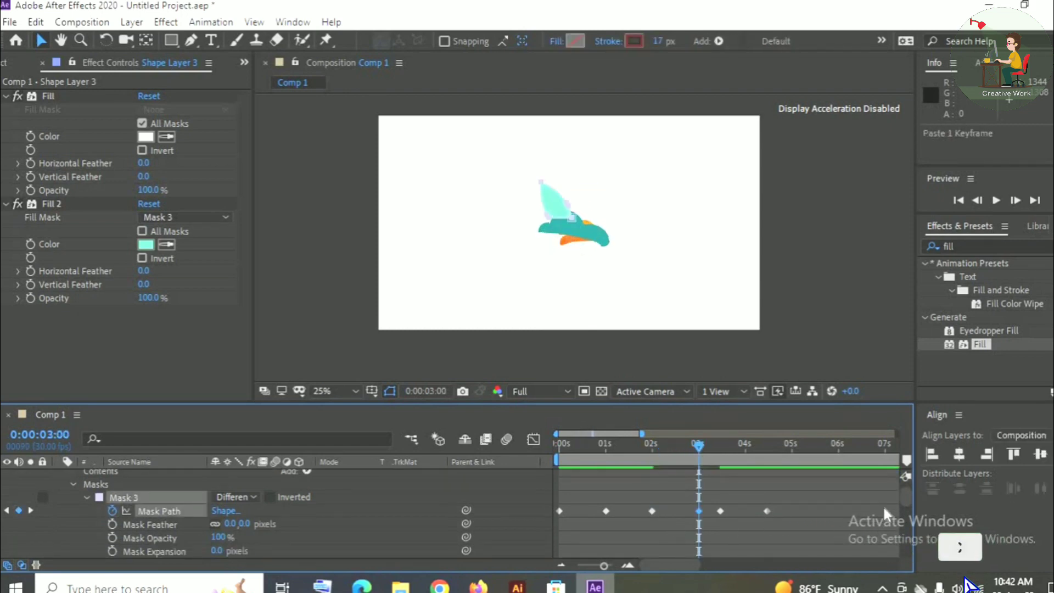
- Duplicate the flower pot Mask Path keyframes of Shape Layer 2 and Shape Layer 1 at 0:00:03:00
mouse_move(906, 503)
mouse_down()
mouse_move(906, 552)
mouse_move(906, 493)
mouse_up()
scroll(907, 525, down, 1)
click(651, 481)
key(ctrl+c)
key(ctrl+v)
click(652, 484)
key(ctrl+c)
key(ctrl+v)
- Move the download cloud Mask Path keyframes of all three shape layers together to 0:00:04:00
drag(724, 447, 744, 465)
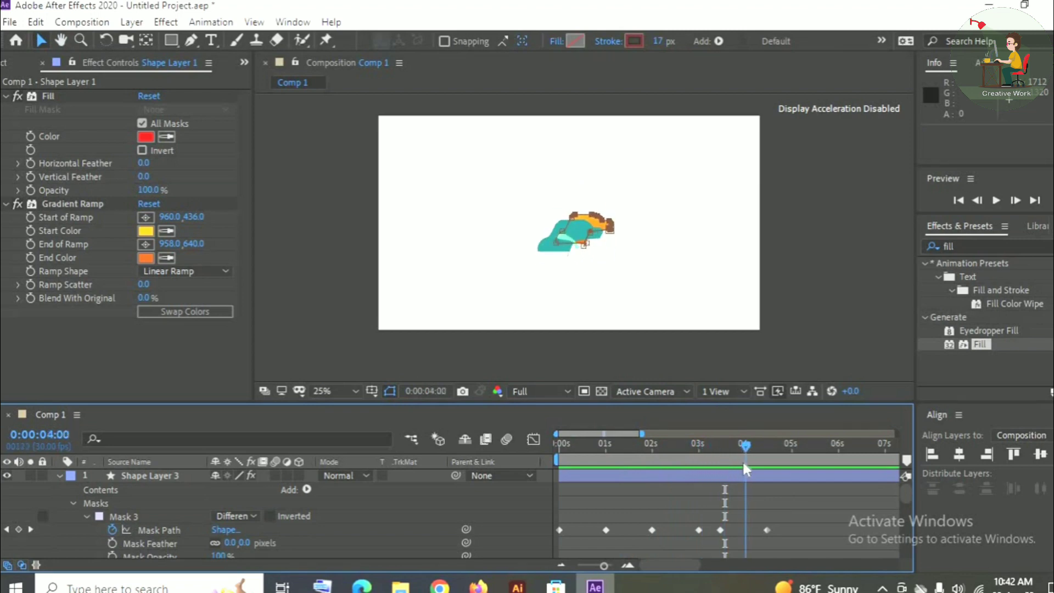
click(719, 529)
scroll(722, 511, down, 2)
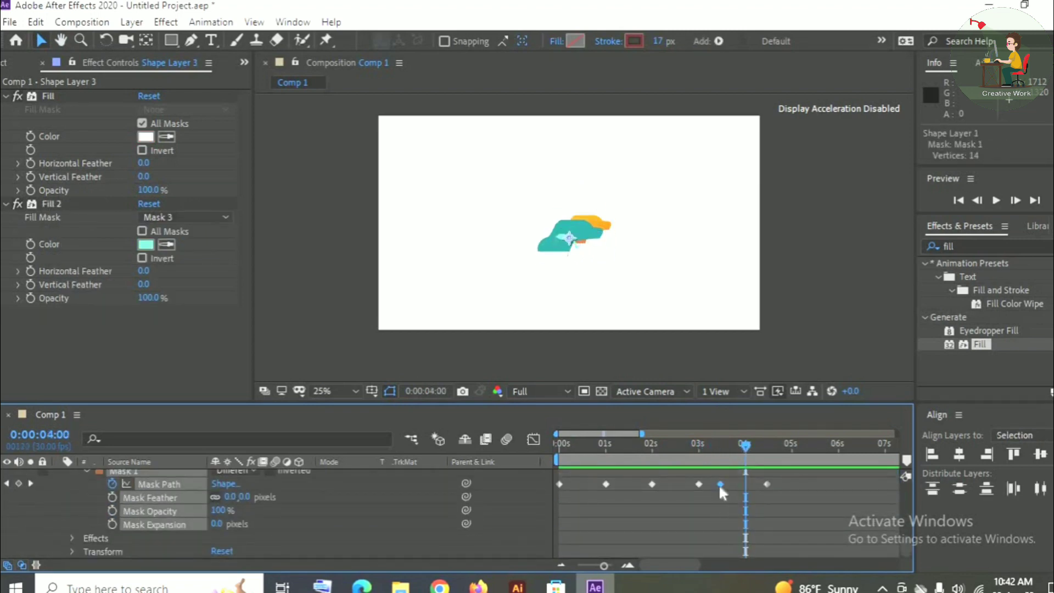
drag(720, 483, 745, 486)
scroll(750, 515, up, 1)
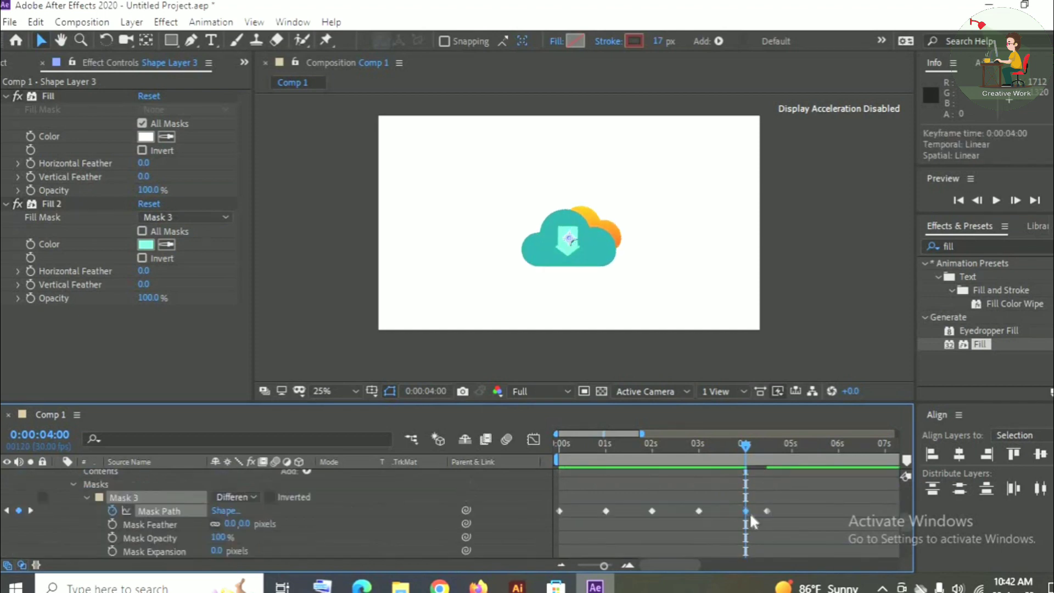
scroll(750, 515, up, 1)
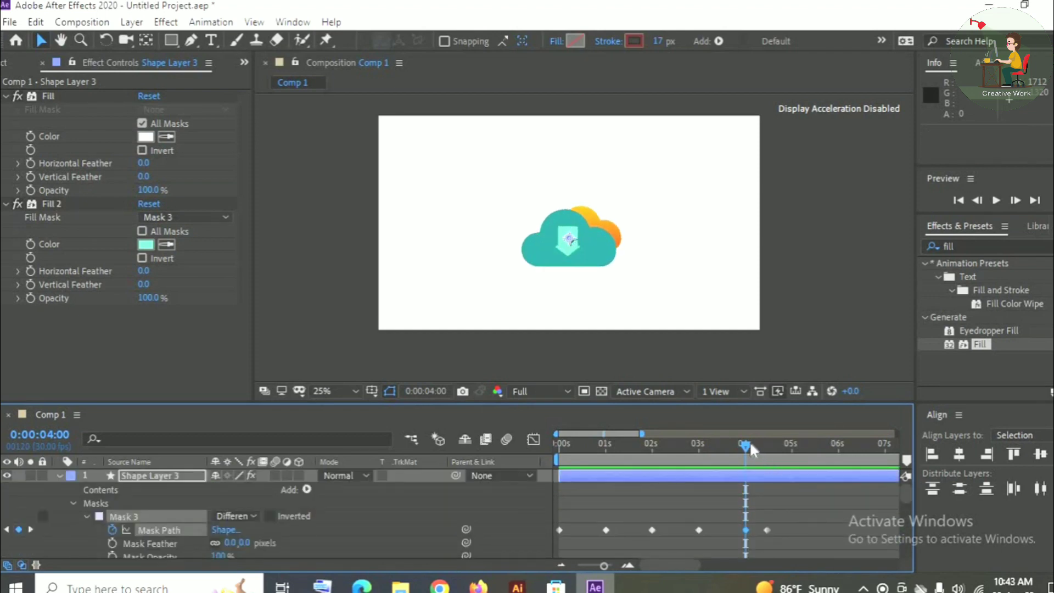
- Move the camera Mask Path keyframes of all three shape layers together to 0:00:05:29
drag(751, 444, 835, 501)
click(782, 509)
scroll(782, 509, down, 2)
scroll(810, 518, up, 7)
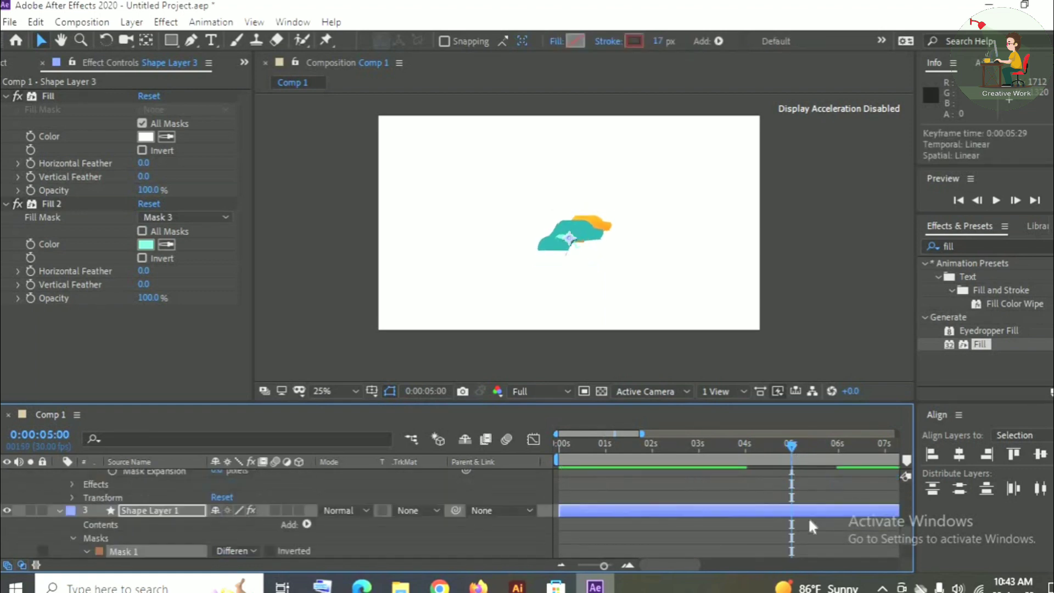
- Duplicate the download cloud Mask Path keyframes of all three shape layers at 0:00:05:00 to hold the cloud icon
click(745, 530)
key(ctrl+c)
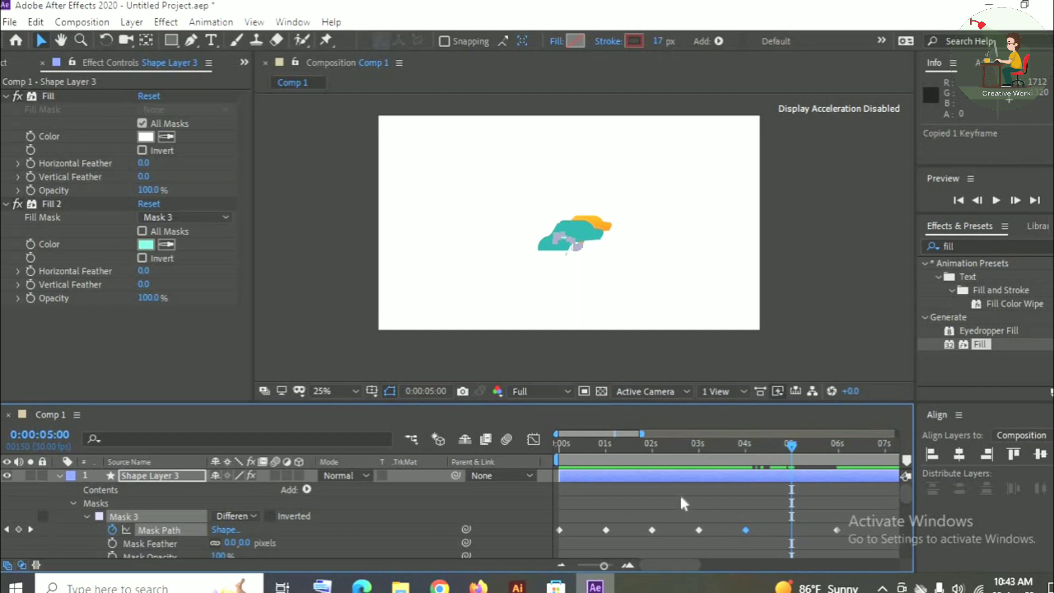
key(ctrl+v)
drag(905, 493, 908, 563)
click(746, 485)
key(ctrl+c)
key(ctrl+v)
click(745, 484)
key(ctrl+c)
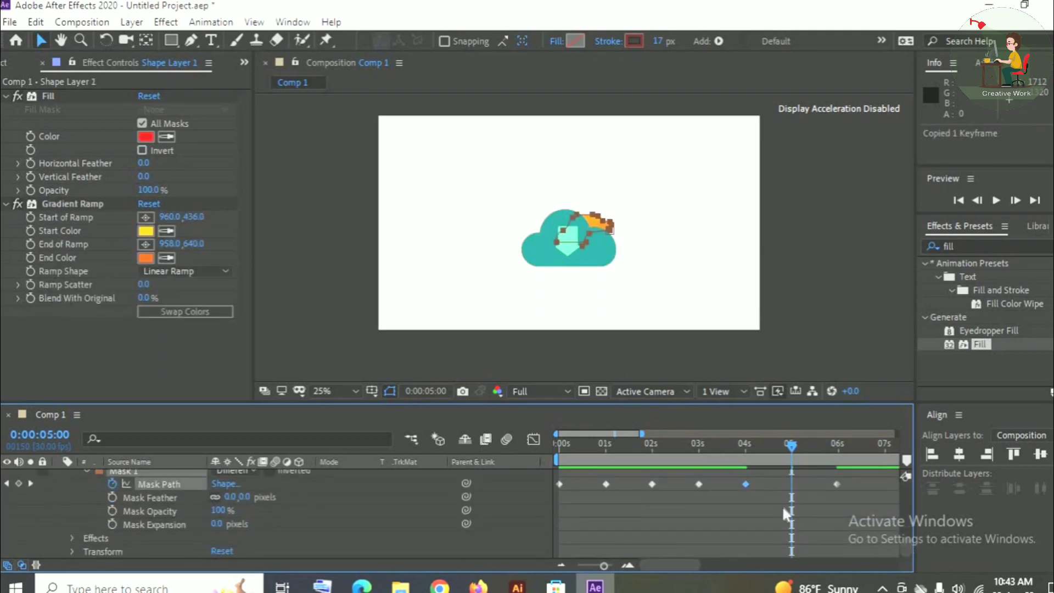
key(ctrl+v)
- Duplicate the camera Mask Path keyframes of all three shape layers at 0:00:07:00 to hold the camera icon
scroll(788, 473, up, 10)
drag(788, 474, 832, 489)
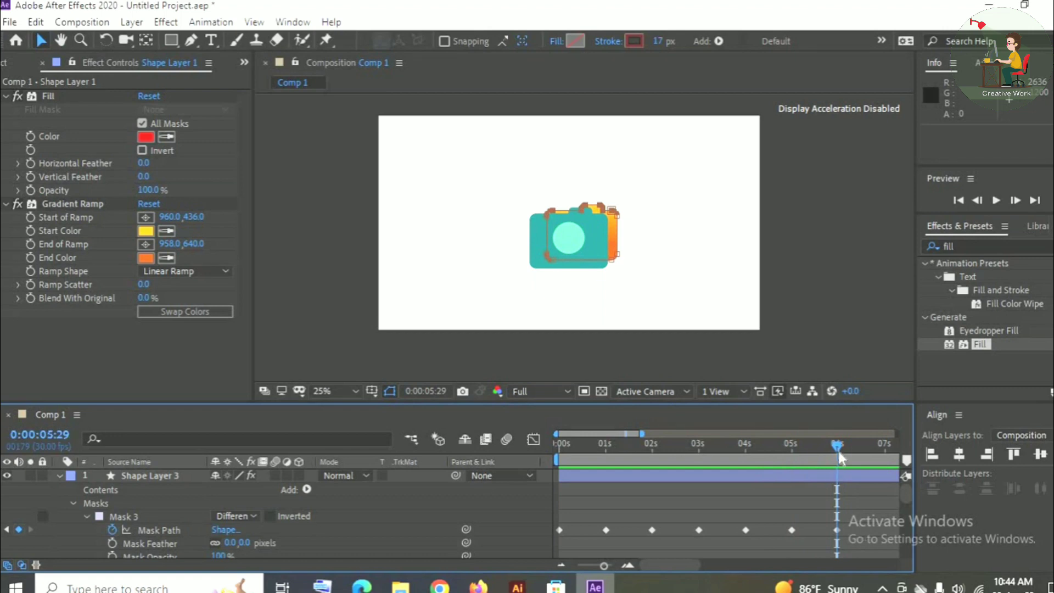
drag(838, 449, 907, 551)
key(ctrl+v)
click(795, 546)
key(ctrl+c)
key(ctrl+v)
click(795, 484)
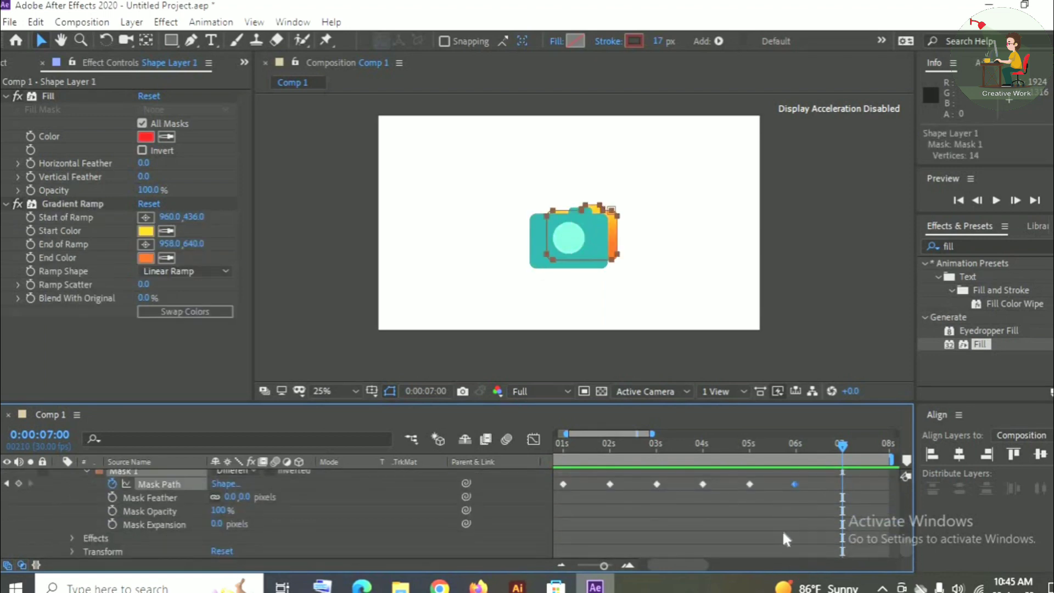
key(ctrl+c)
key(ctrl+v)
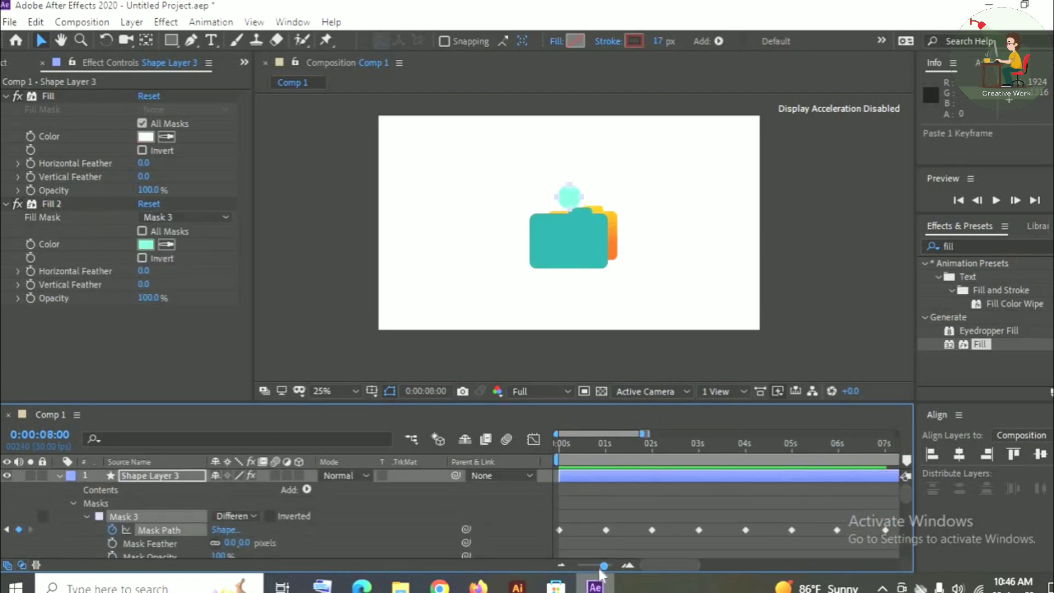
- Copy Shape Layer 2's first Mask Path keyframe to 0:00:08:00 so its shape returns to the location icon
scroll(877, 509, down, 2)
drag(905, 494, 907, 525)
click(550, 524)
click(551, 524)
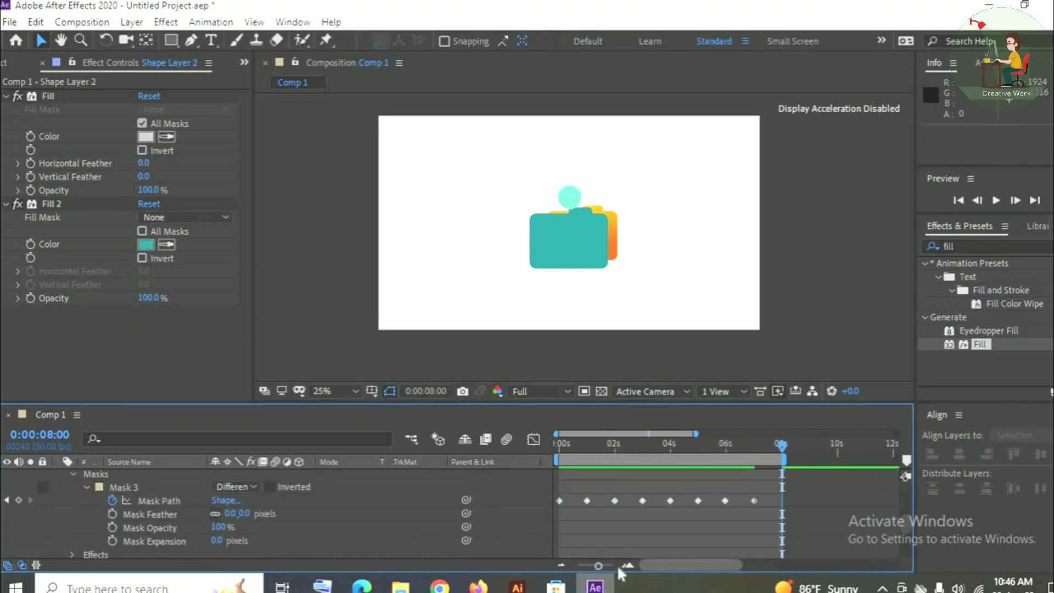
click(599, 565)
drag(676, 565, 656, 566)
click(559, 500)
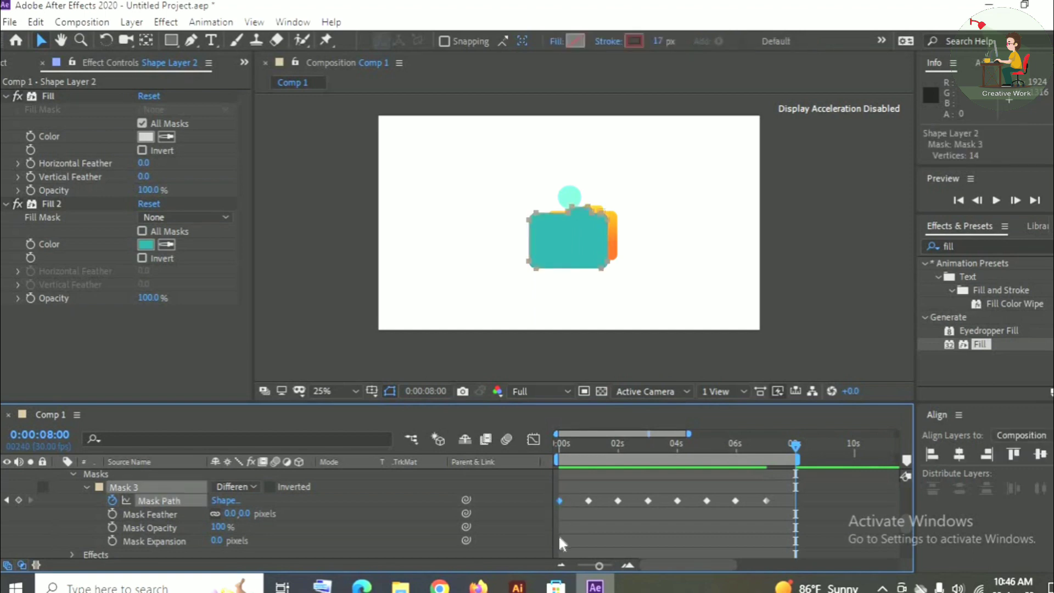
key(ctrl+v)
- Copy Shape Layer 1's first Mask Path keyframe to 0:00:08:00 and preview the complete animation
drag(909, 530, 908, 554)
drag(572, 477, 551, 495)
key(ctrl+c)
key(ctrl+v)
key(space)
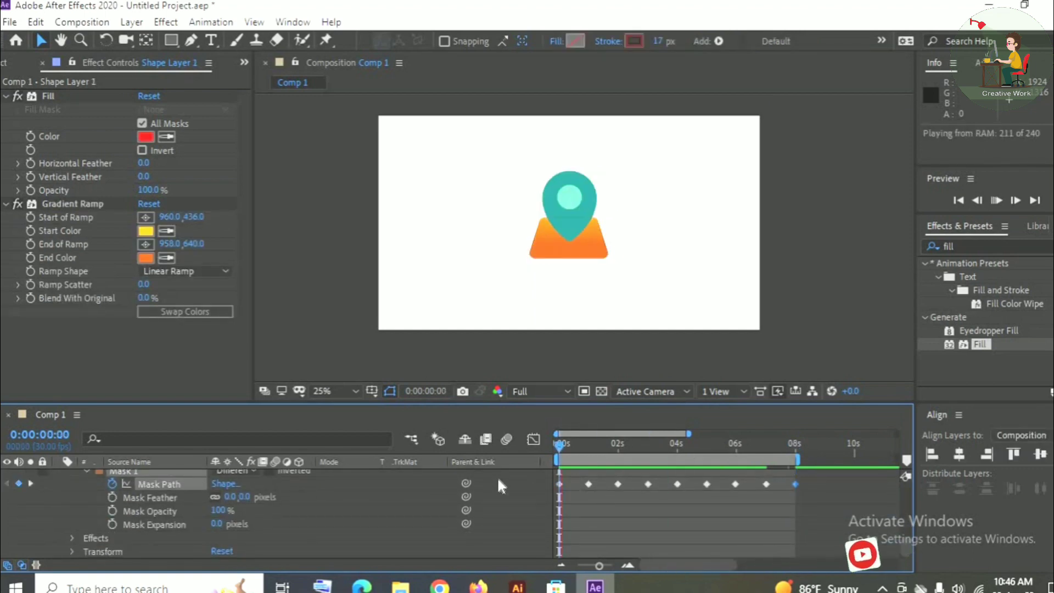